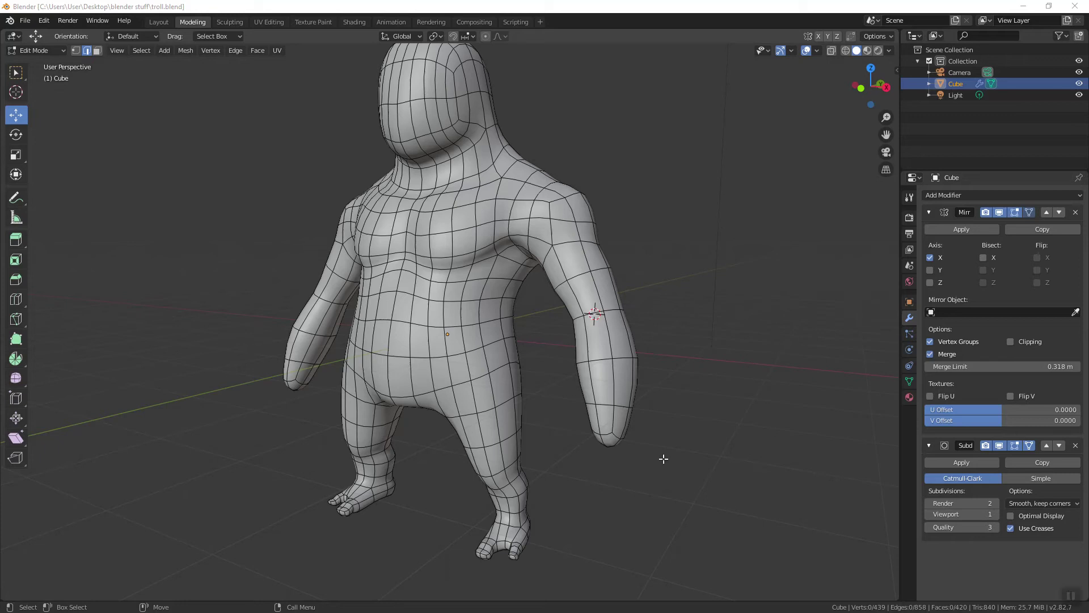
left_click_drag(586, 403, 555, 420)
middle_click_drag(583, 459, 659, 383)
left_click(689, 378)
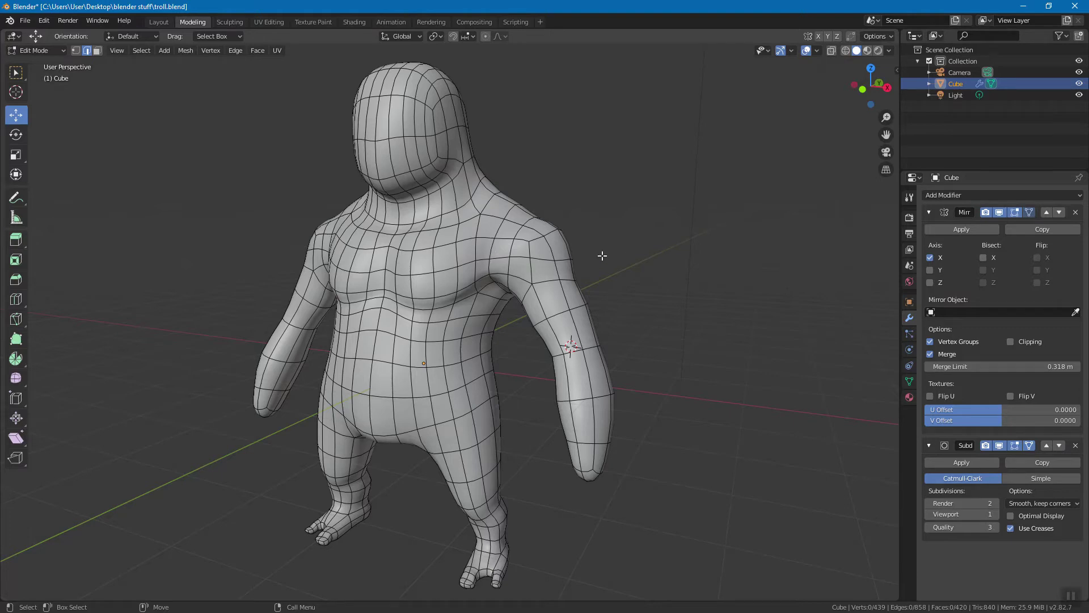
left_click(236, 51)
middle_click_drag(533, 517, 526, 485)
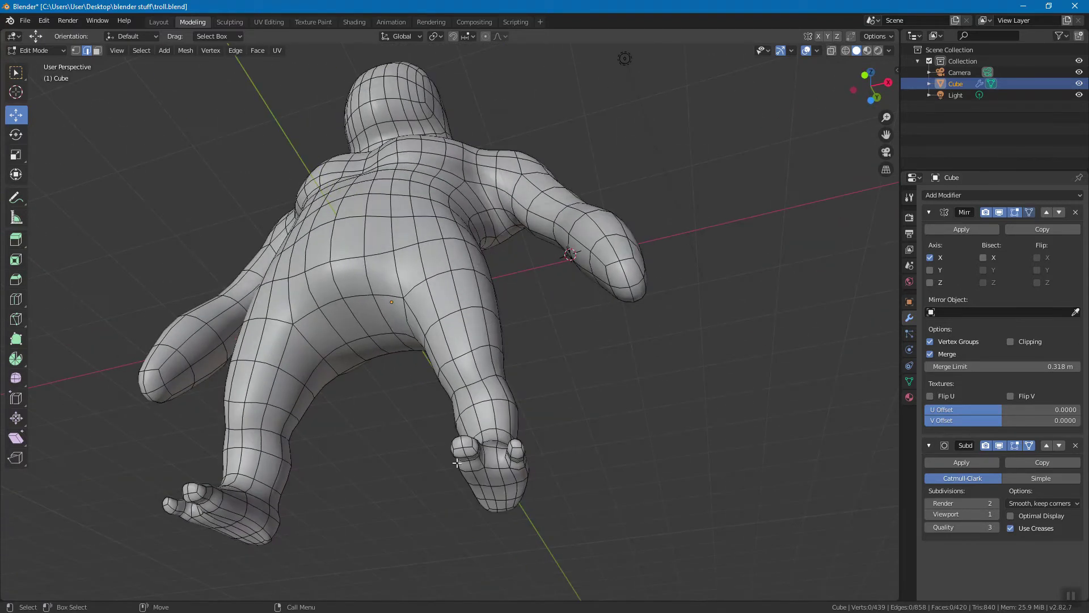
Switch the mesh selection mode to faces while framing the end of the troll's arm
middle_click_drag(462, 448, 682, 312)
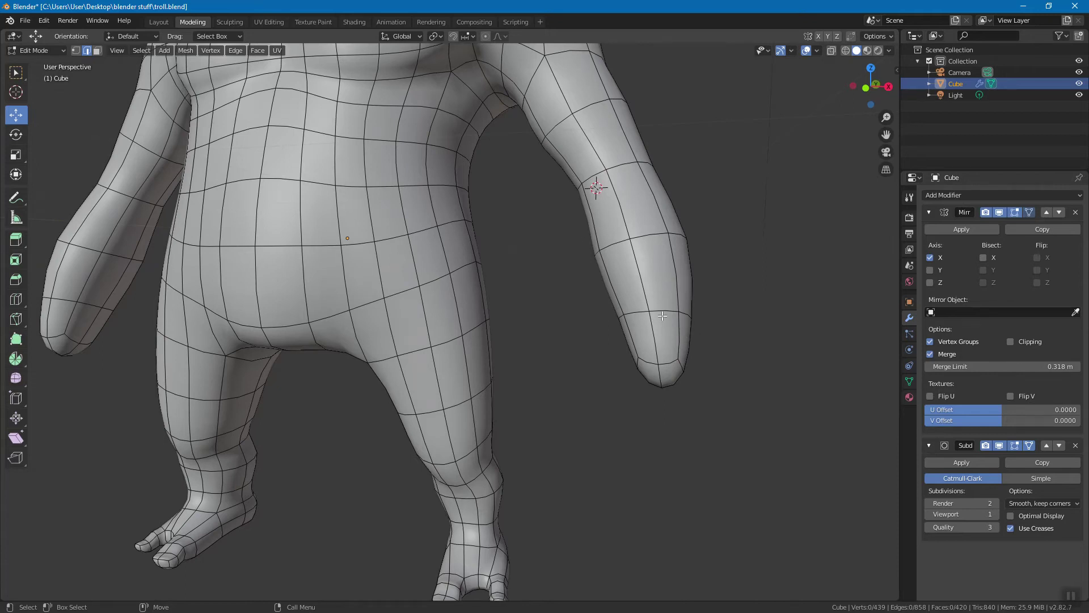
key("3")
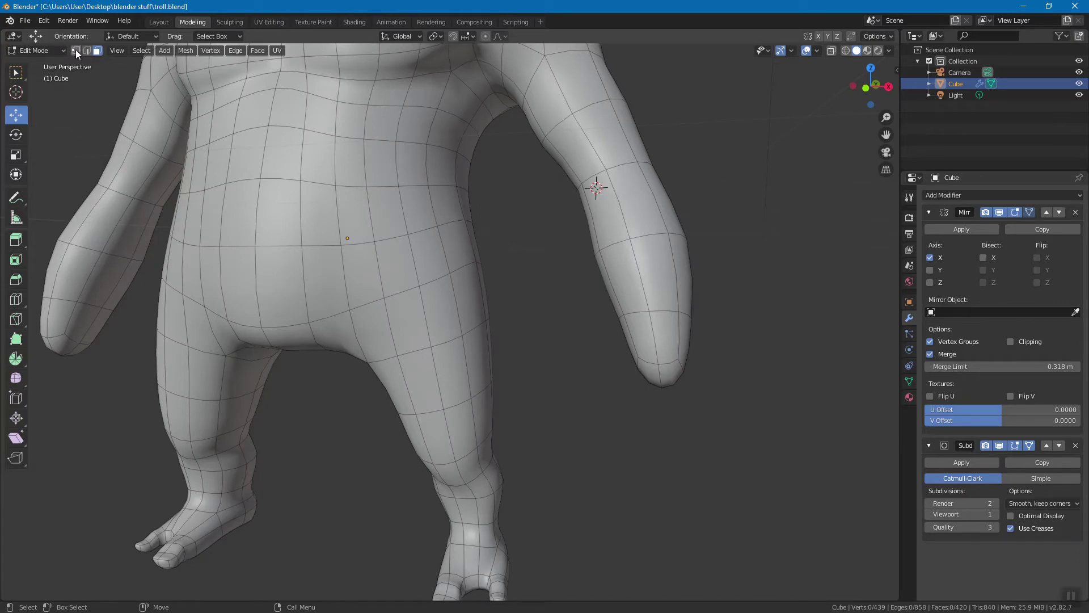
key("2")
key("3")
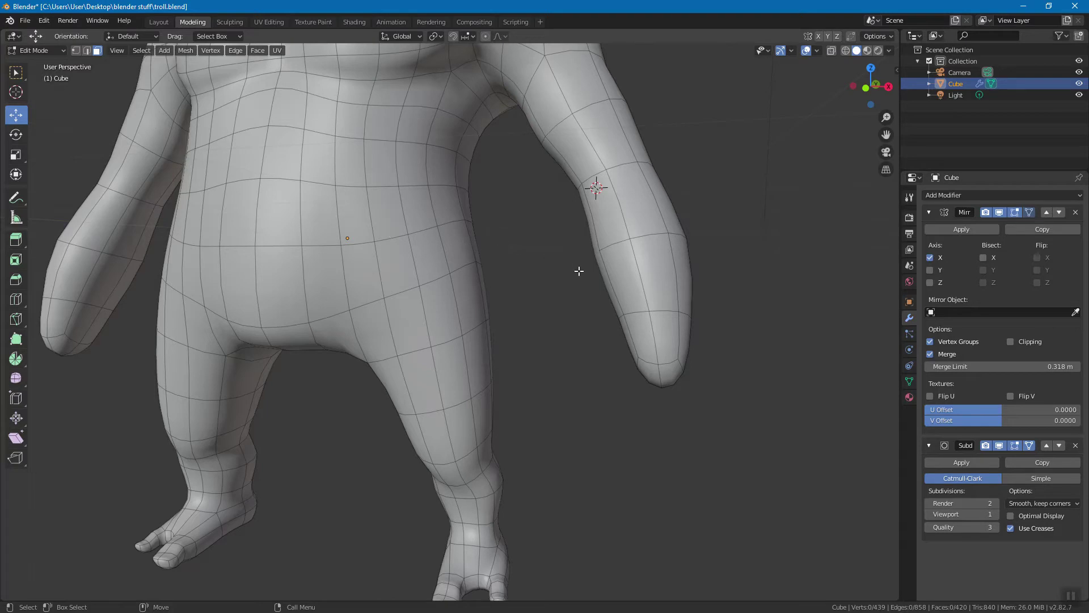
Choose the Select Circle tool and paint-select two adjacent faces near the tip of the troll's arm
left_click(19, 76)
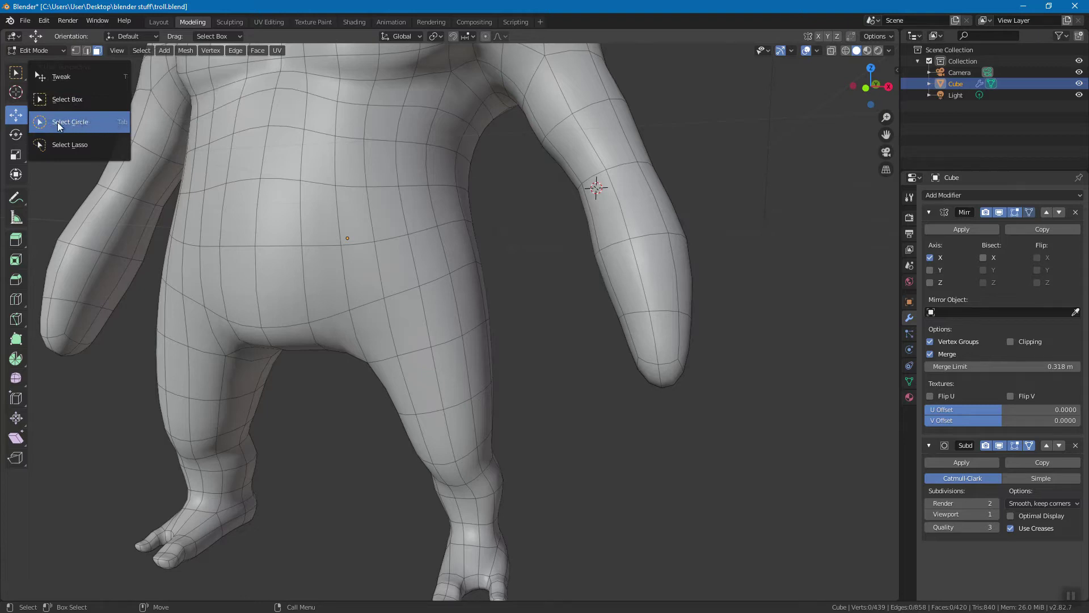
left_click(85, 124)
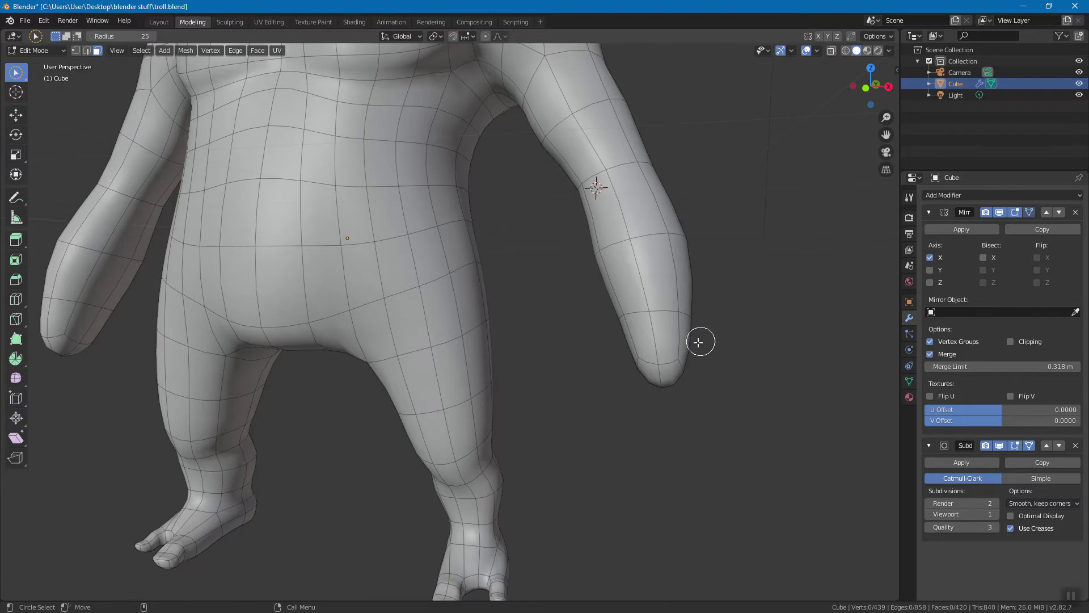
scroll(661, 329, "up", 4)
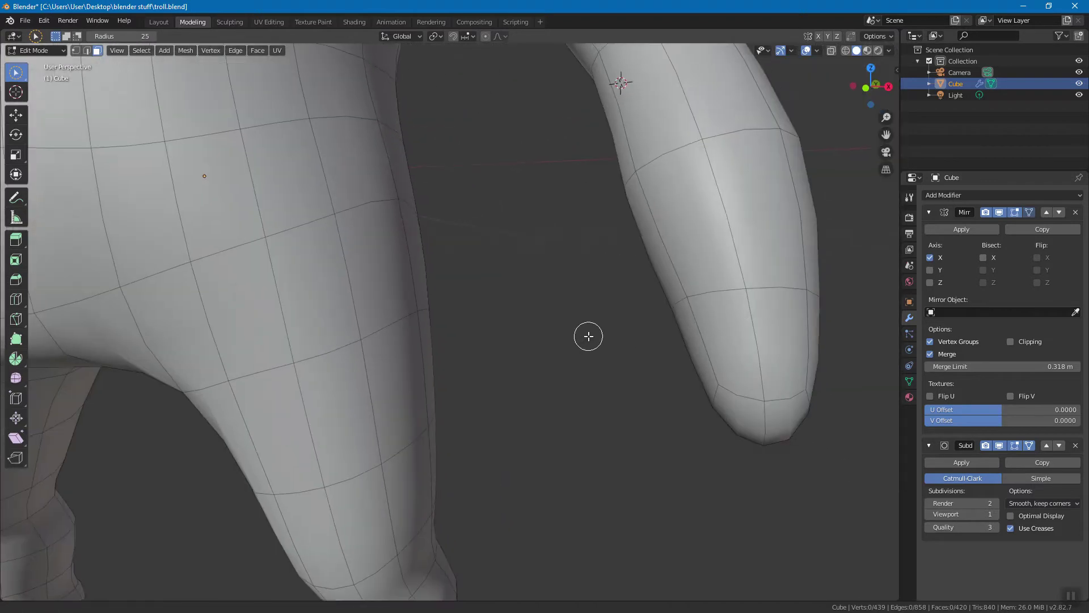
mouse_move(652, 318)
left_mouse_down()
mouse_move(635, 332)
mouse_move(620, 324)
left_mouse_up()
middle_click_drag(731, 335, 665, 230)
middle_click_drag(651, 165, 612, 284)
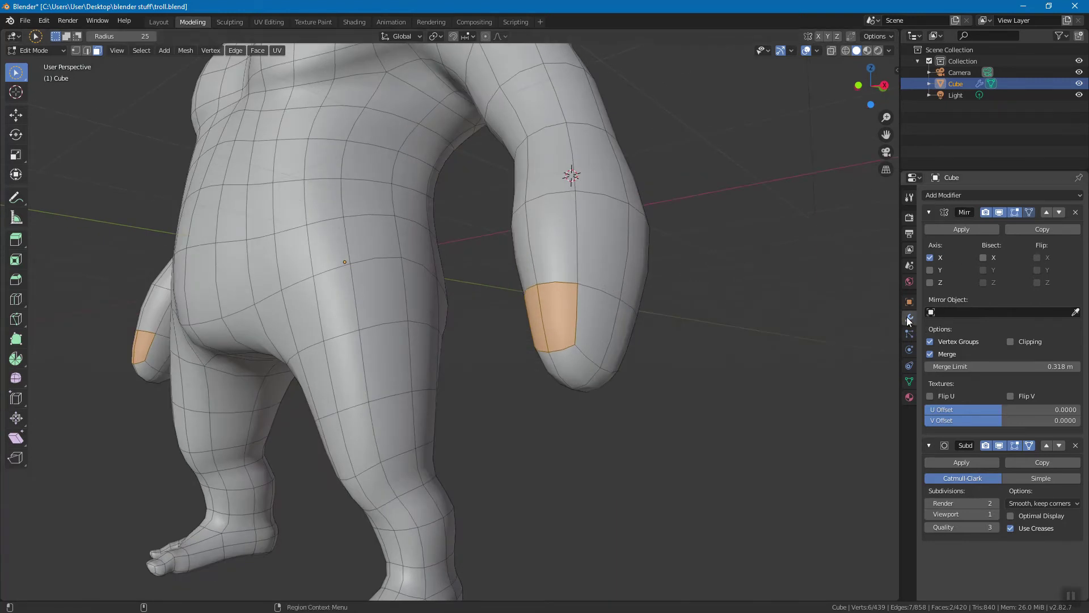
left_click(961, 195)
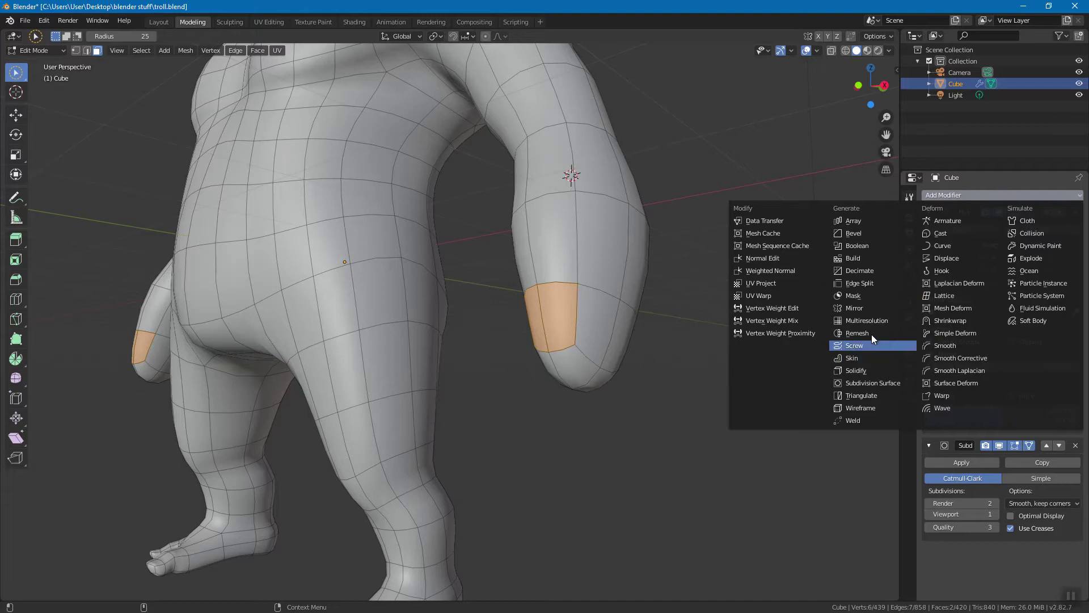
left_click(855, 308)
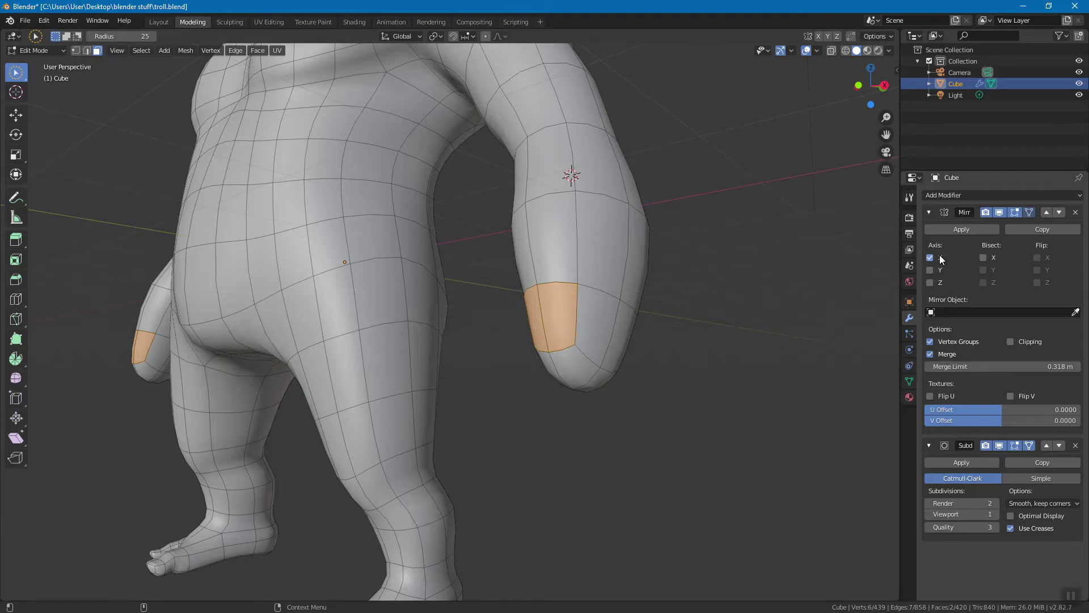
scroll(603, 274, "up", 3)
mouse_move(603, 274)
middle_mouse_down()
mouse_move(628, 301)
mouse_move(802, 309)
middle_mouse_up()
mouse_move(413, 263)
middle_mouse_down()
mouse_move(311, 234)
mouse_move(433, 253)
middle_mouse_up()
scroll(433, 252, "down", 3)
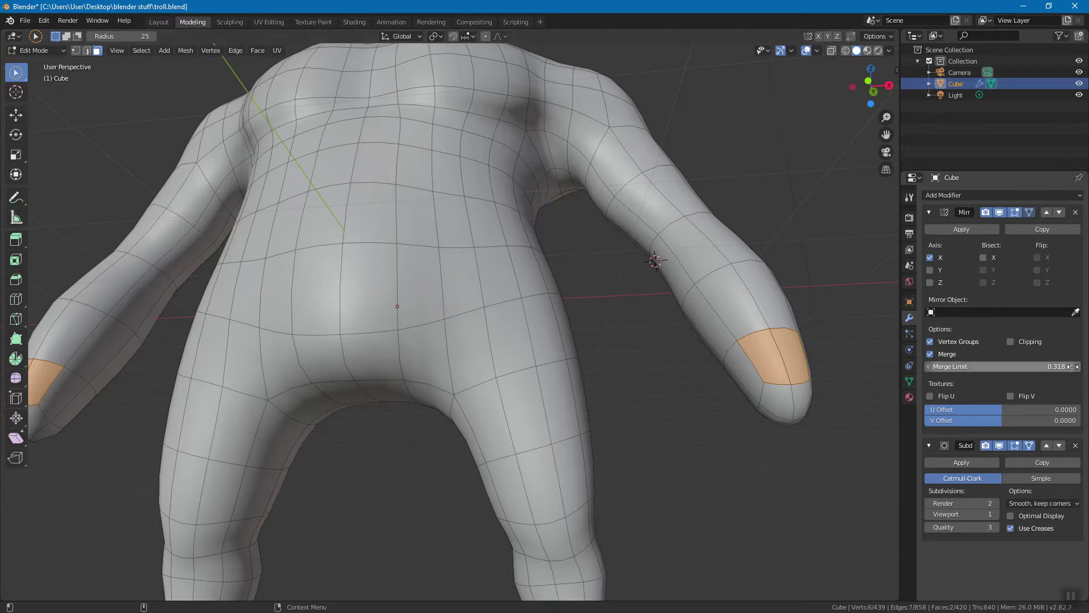
Select the belly face beside the mirror seam, move it about 0.05 m with the Move tool, and clear the selection
left_click(363, 164)
key("shift+space")
key("g")
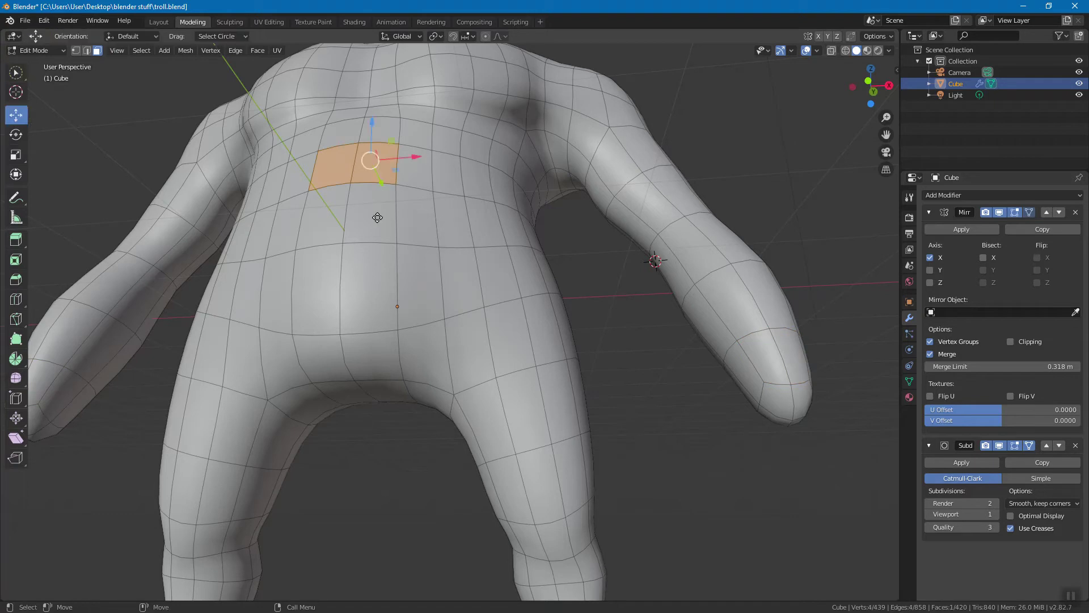
key("g")
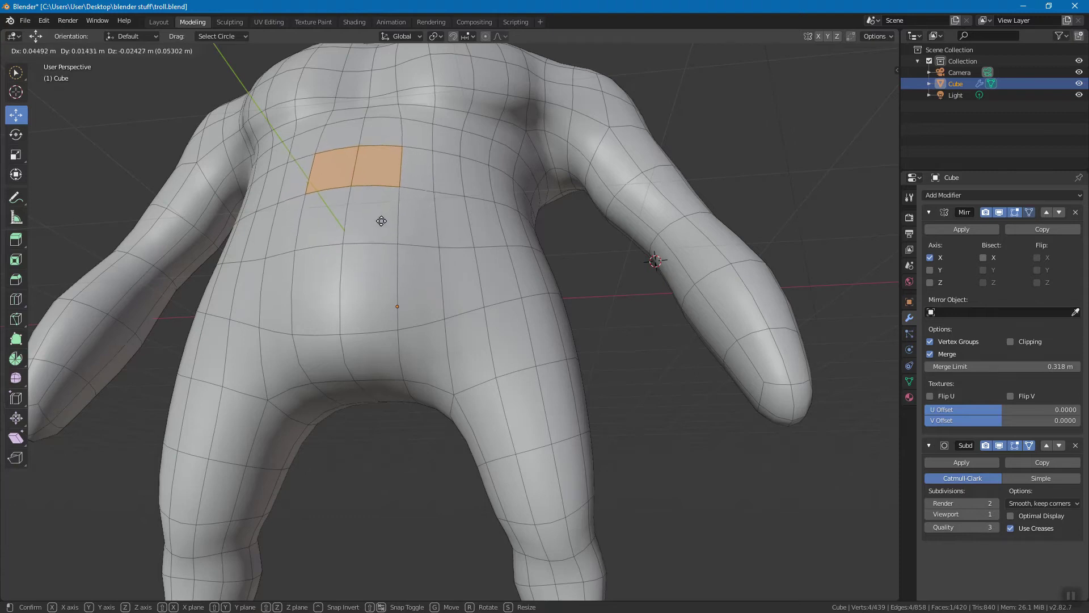
left_click(381, 222)
left_click(570, 271)
middle_click_drag(381, 180, 378, 164)
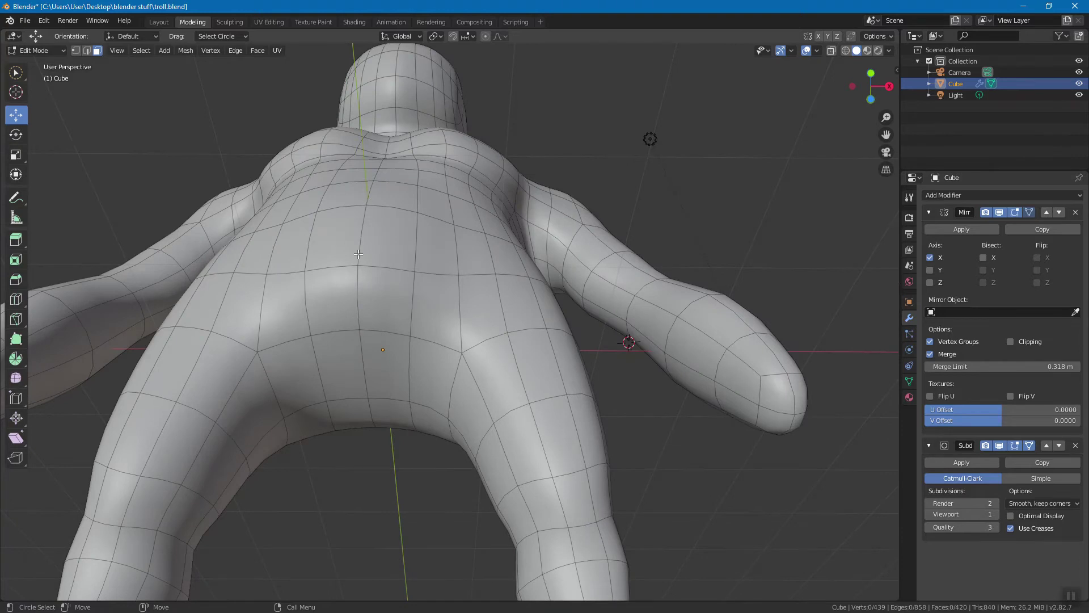
Return to the Select Circle tool and select two adjacent faces on the front side of the arm near its tip
middle_click_drag(392, 186, 360, 168)
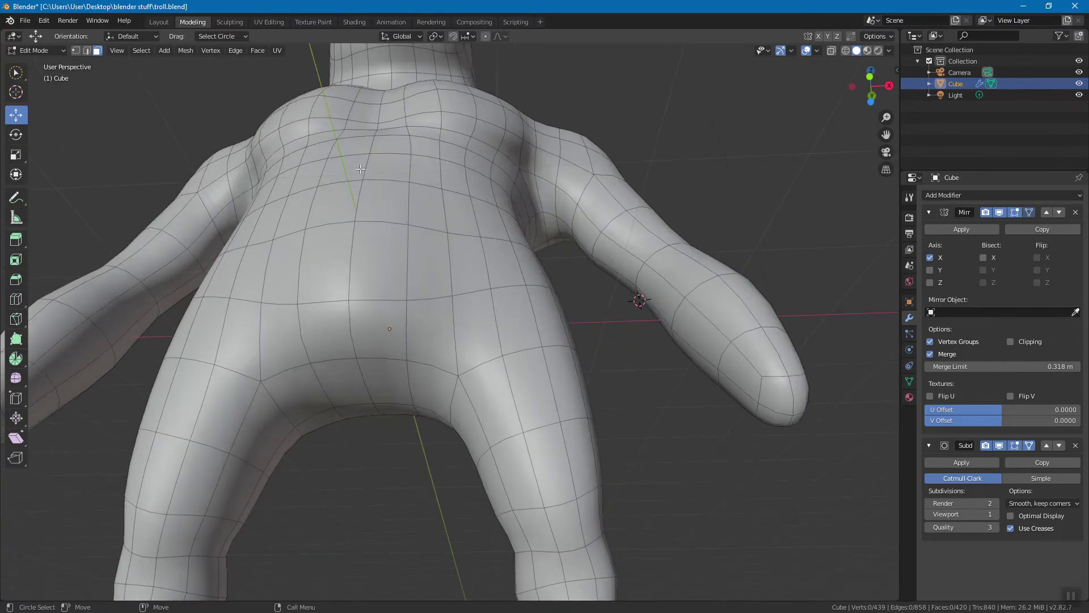
middle_click_drag(349, 253, 380, 206)
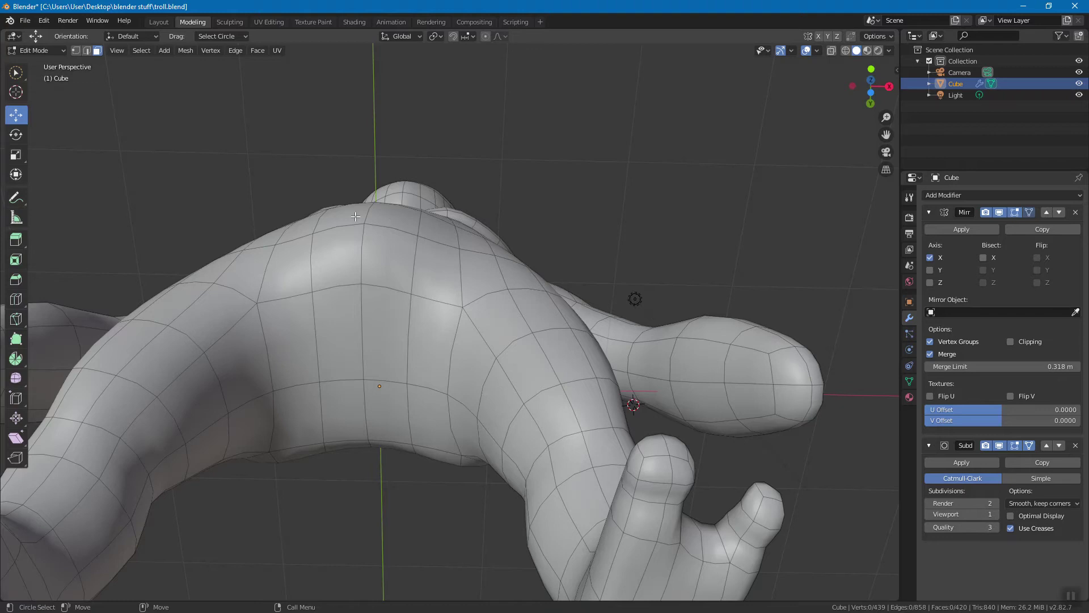
middle_click_drag(523, 225, 692, 310)
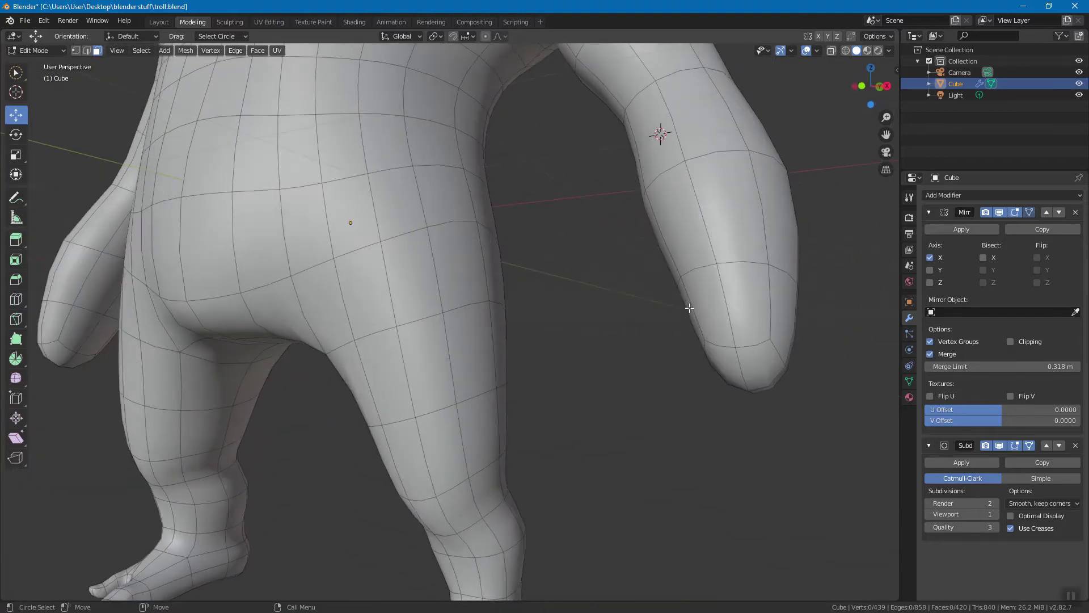
key("w")
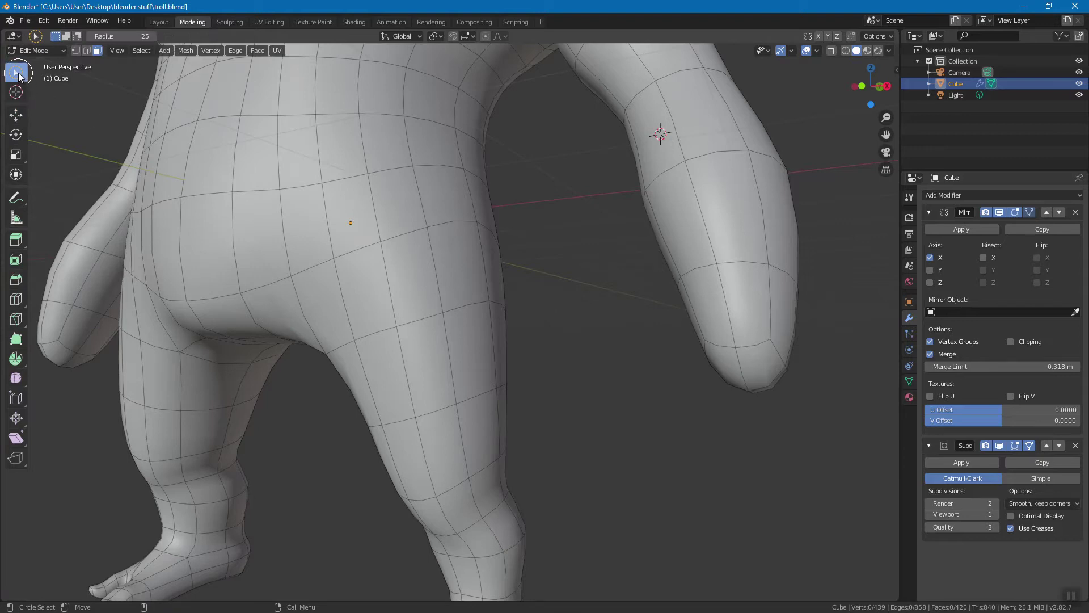
left_click_drag(725, 293, 695, 337)
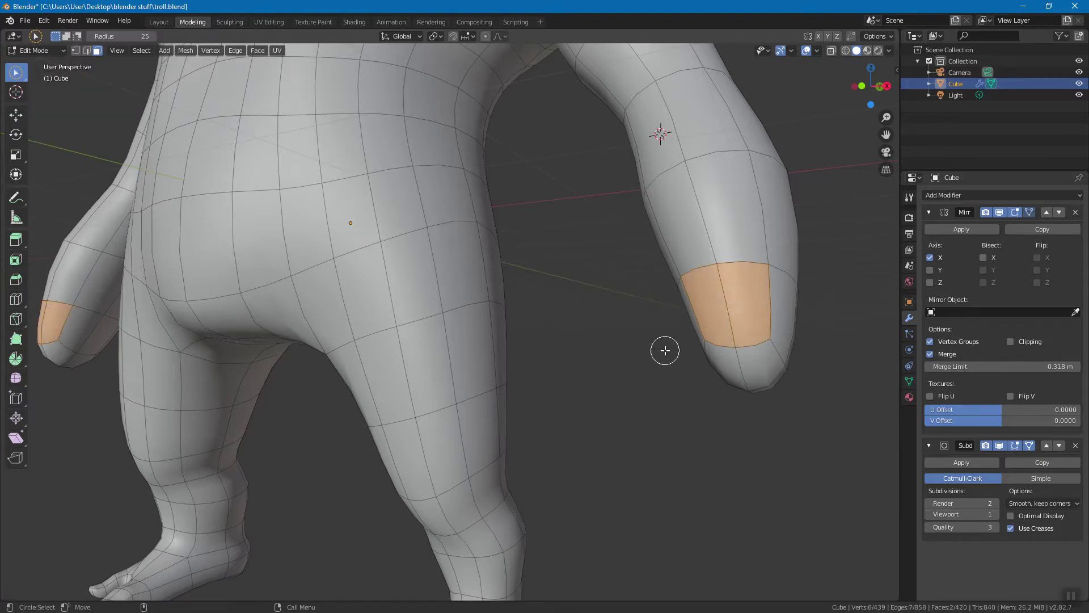
Extrude the two selected arm faces outward about 0.16 m and inspect the stub from the side and below
right_click(665, 350)
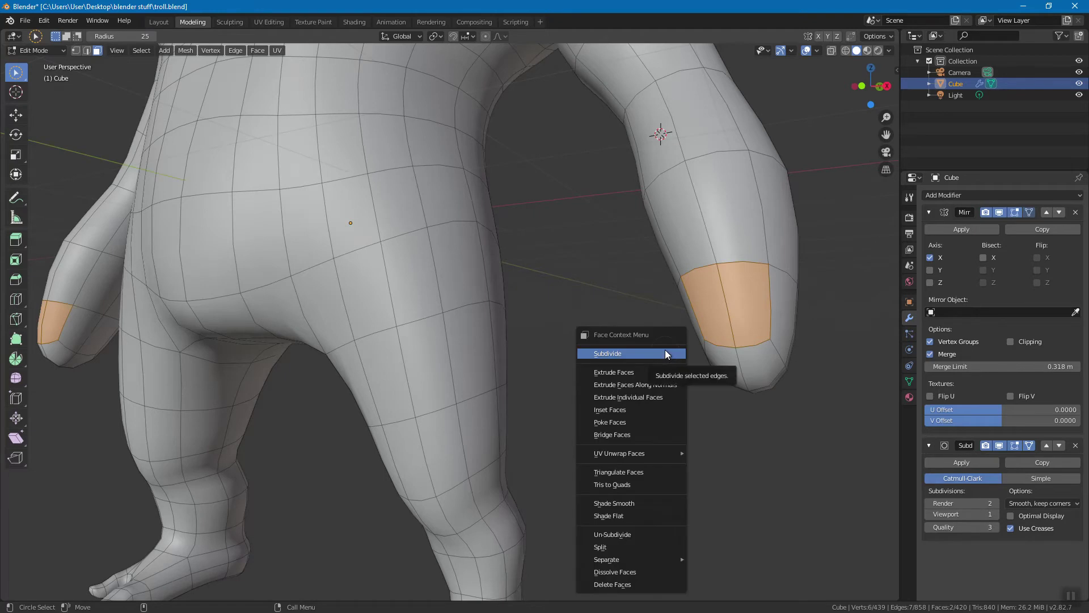
left_click(641, 372)
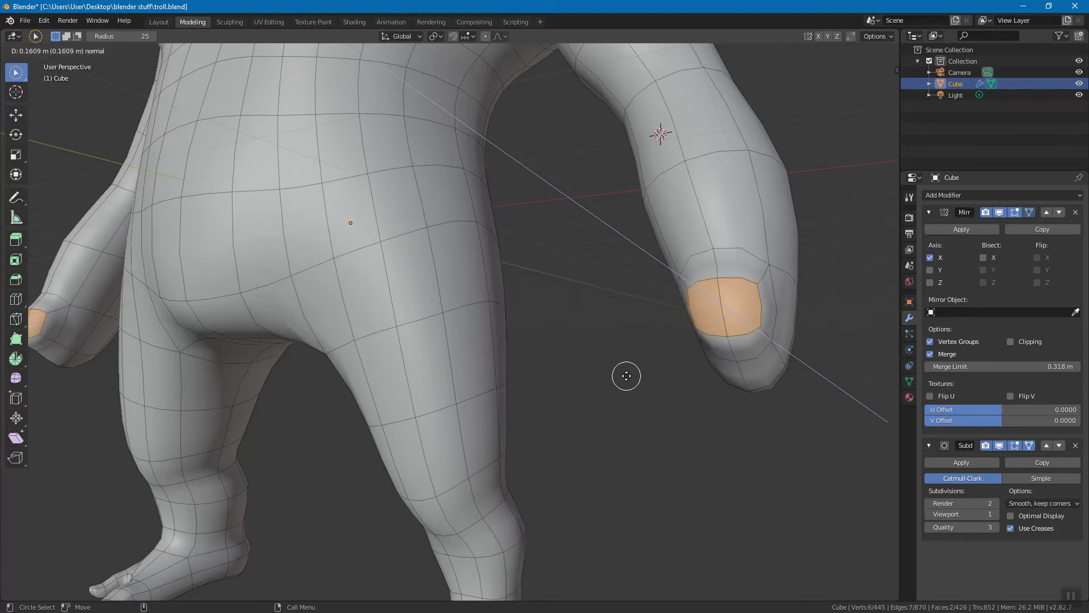
left_click(627, 376)
middle_click_drag(656, 381, 595, 384)
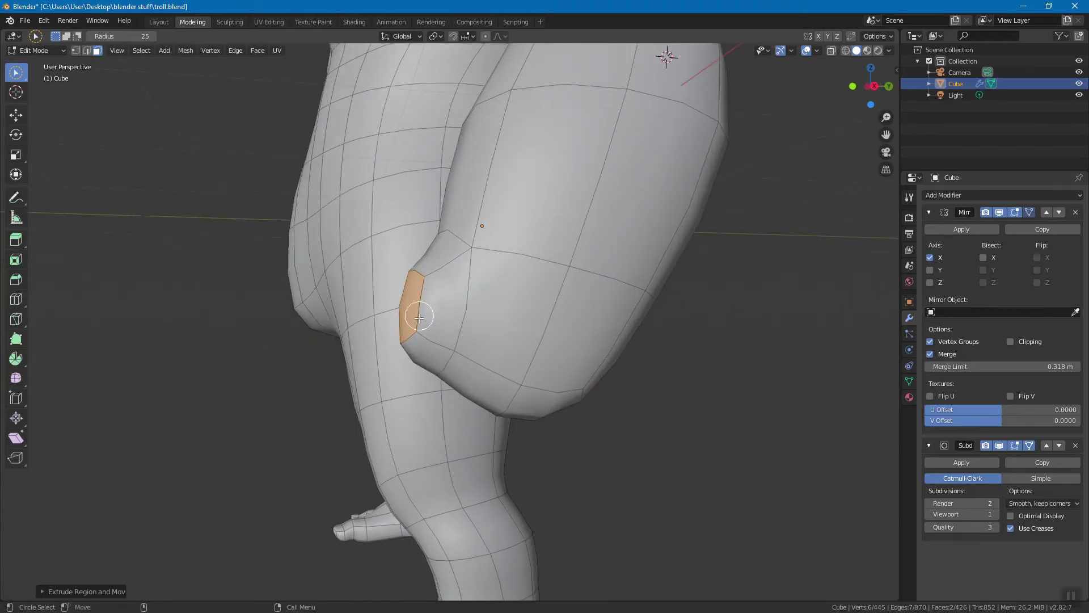
middle_click_drag(462, 316, 499, 321)
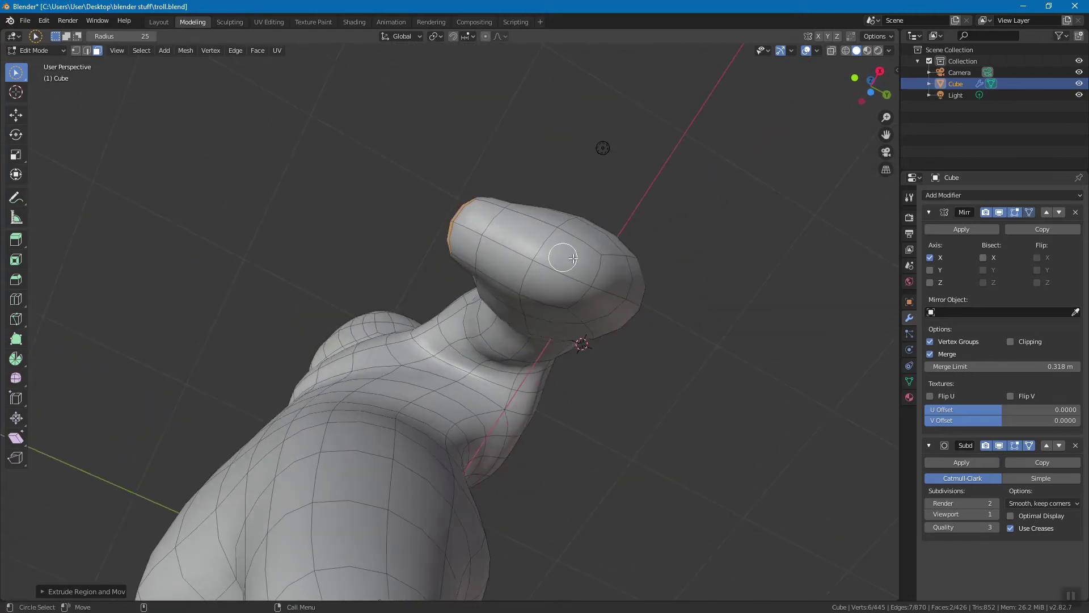
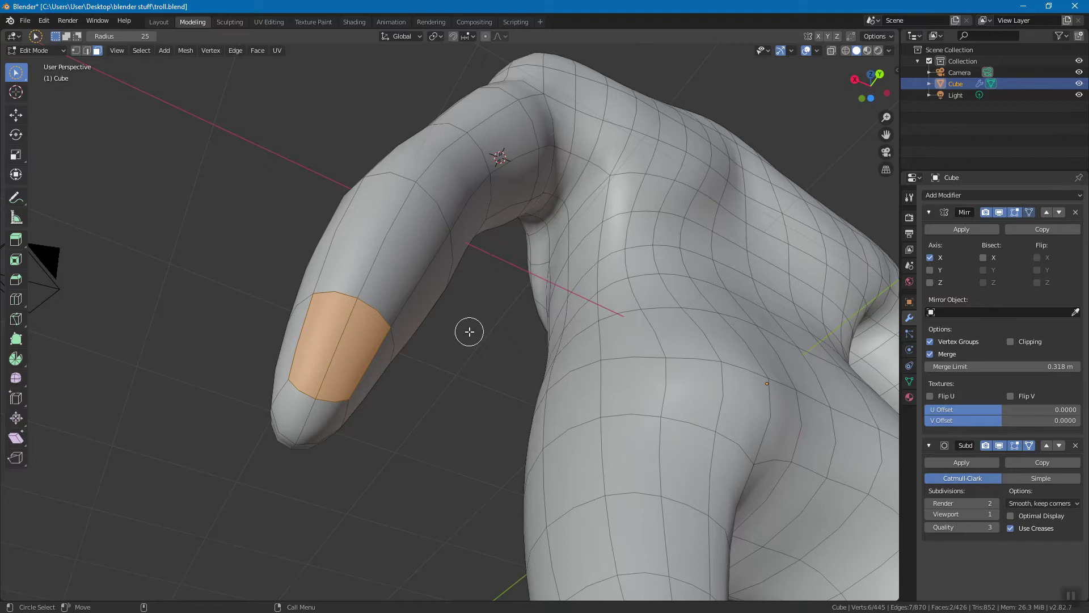
Cycle the selection tool through its Tweak, Box, Circle and Lasso variants, ending on Select Circle
key("w")
key("w")
key("w")
key("w")
key("w")
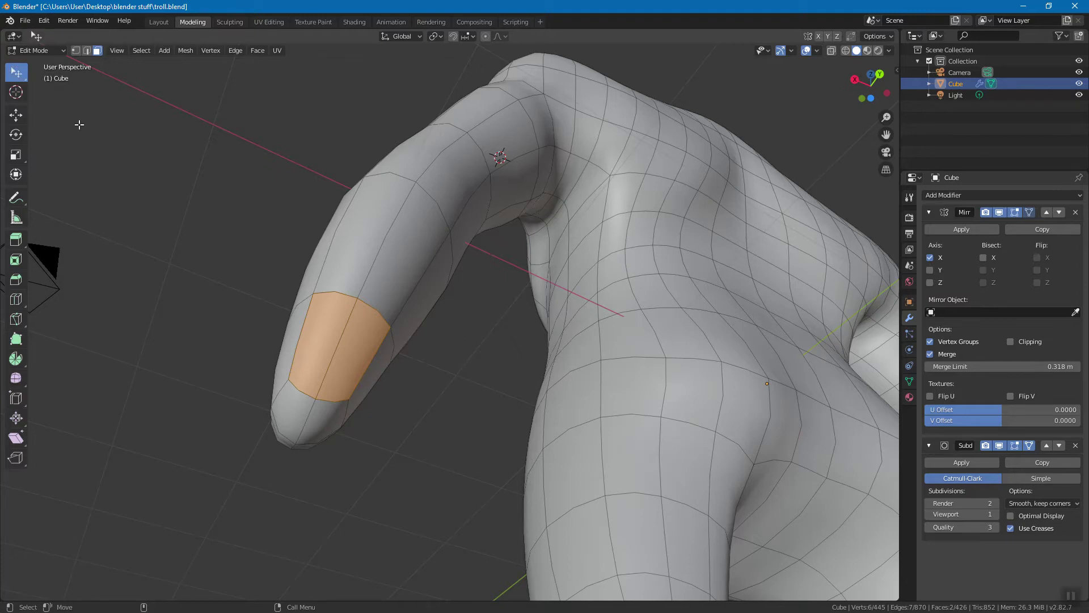
key("w")
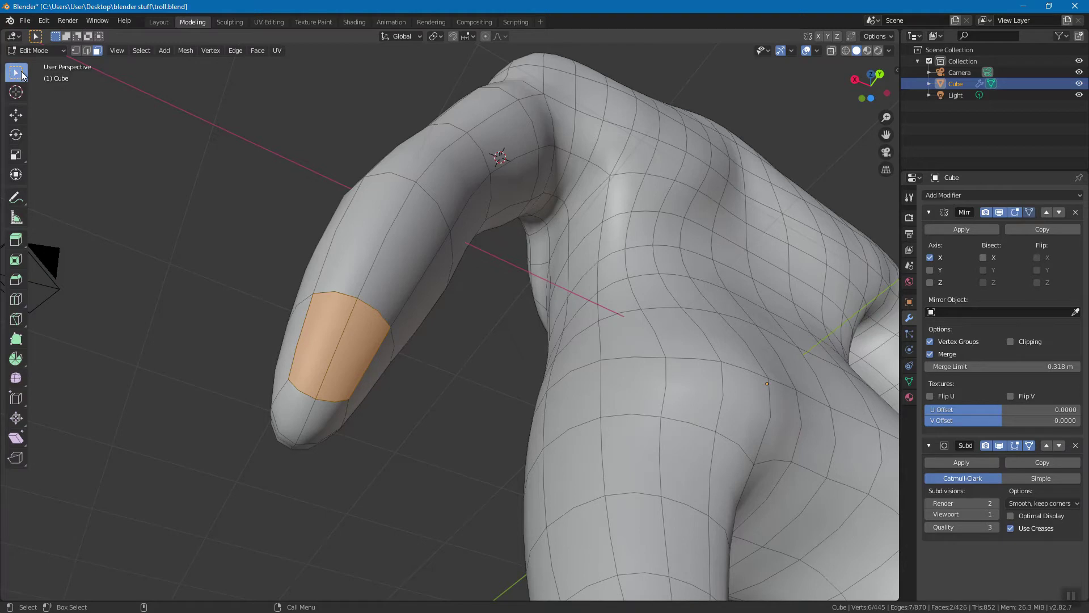
key("w")
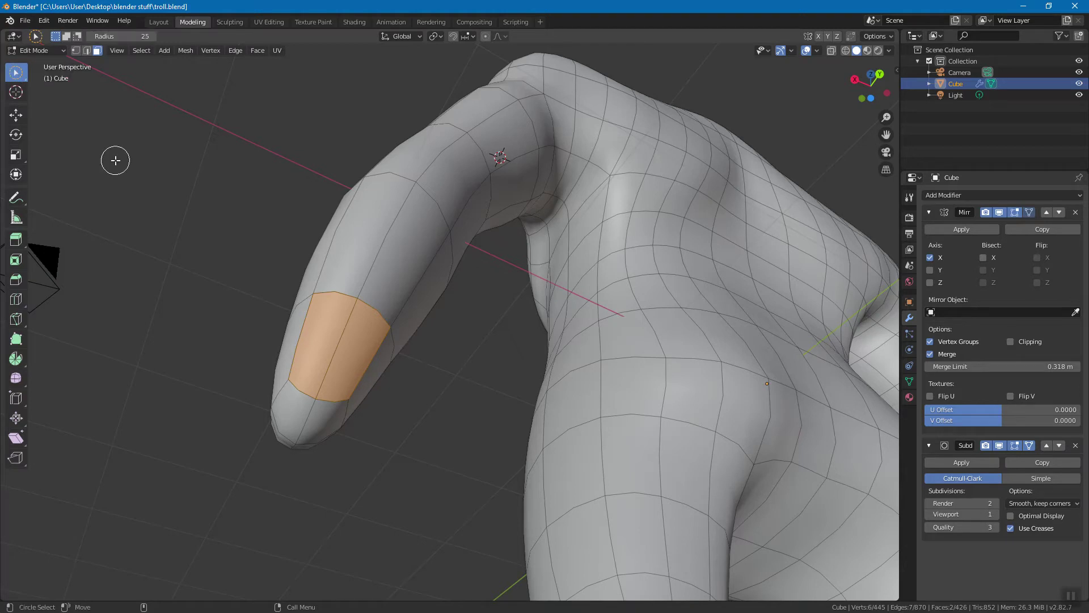
key("w")
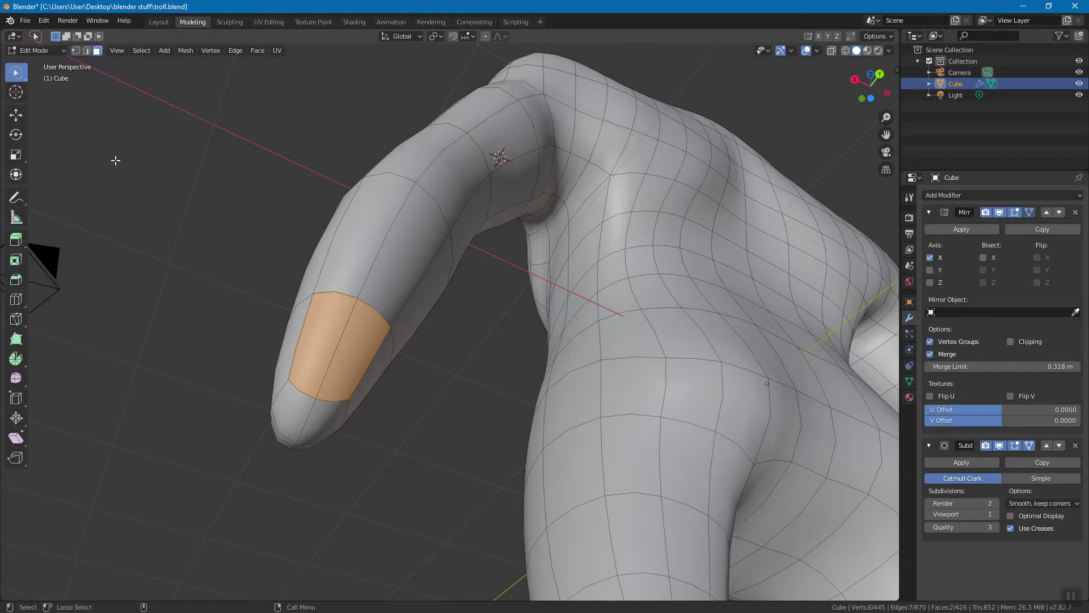
key("w")
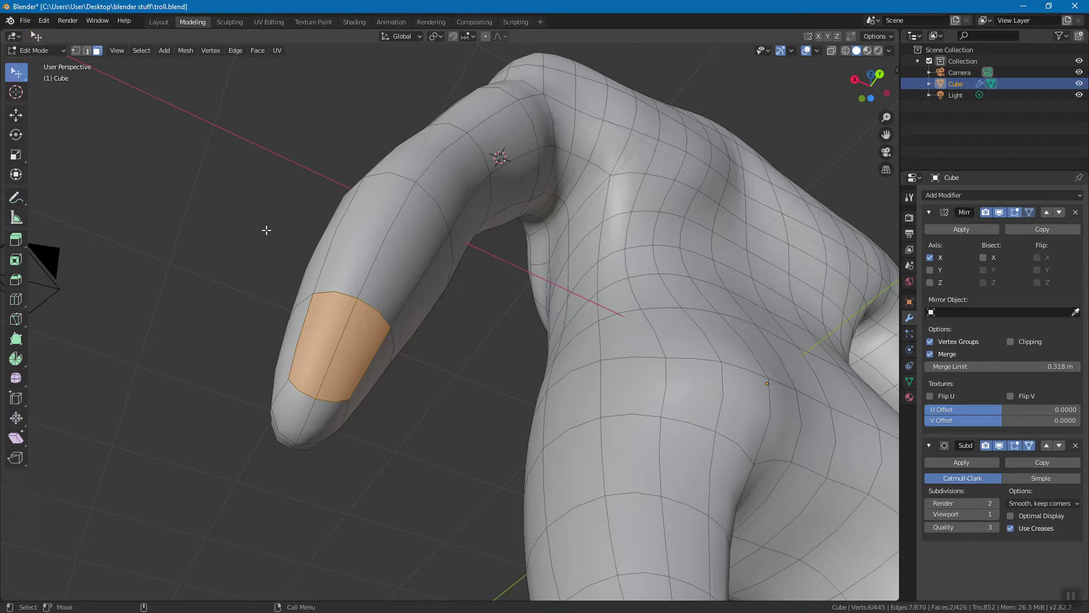
key("w")
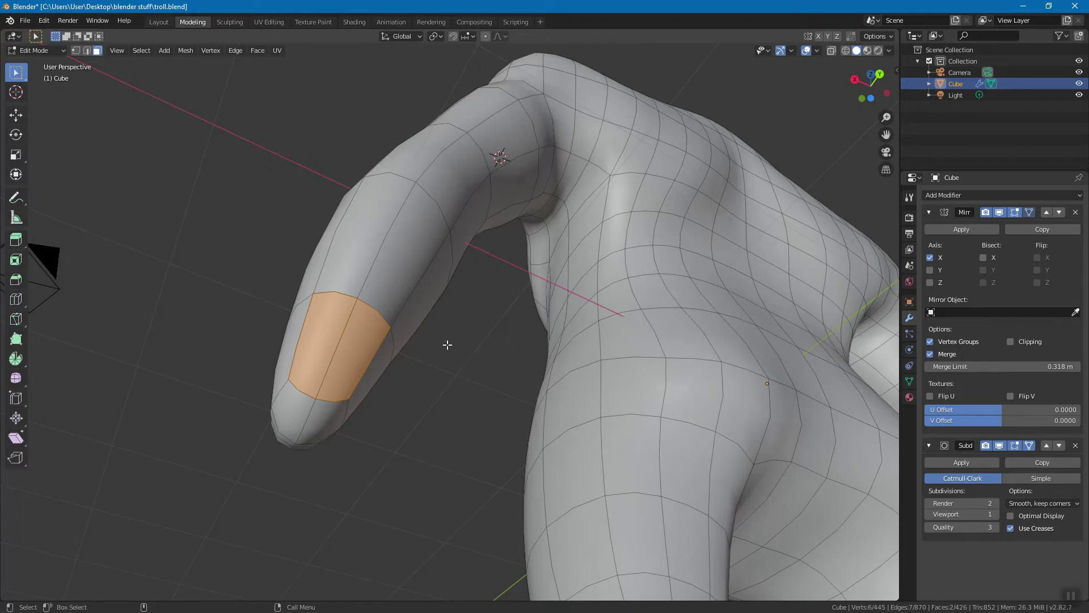
key("w")
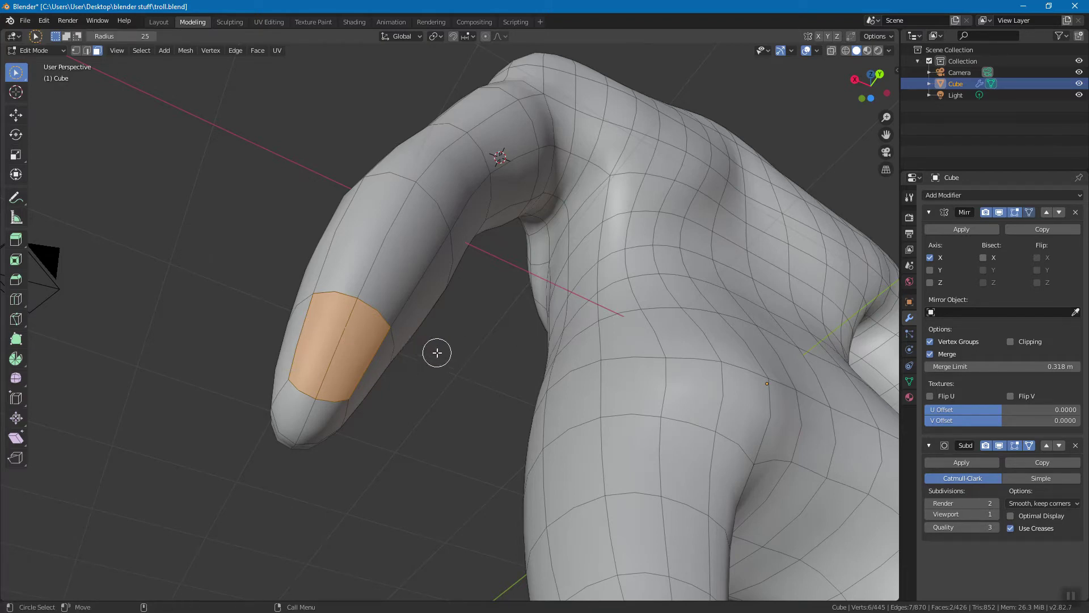
Extrude the two selected faces on the back side of the arm near its tip outward along their normal
right_click(437, 352)
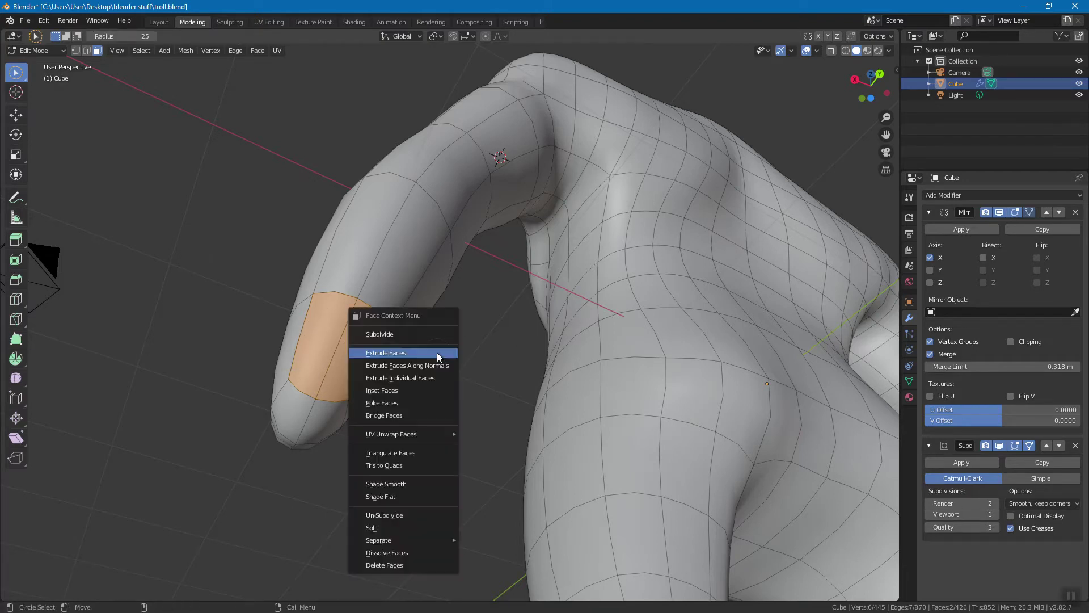
left_click(405, 354)
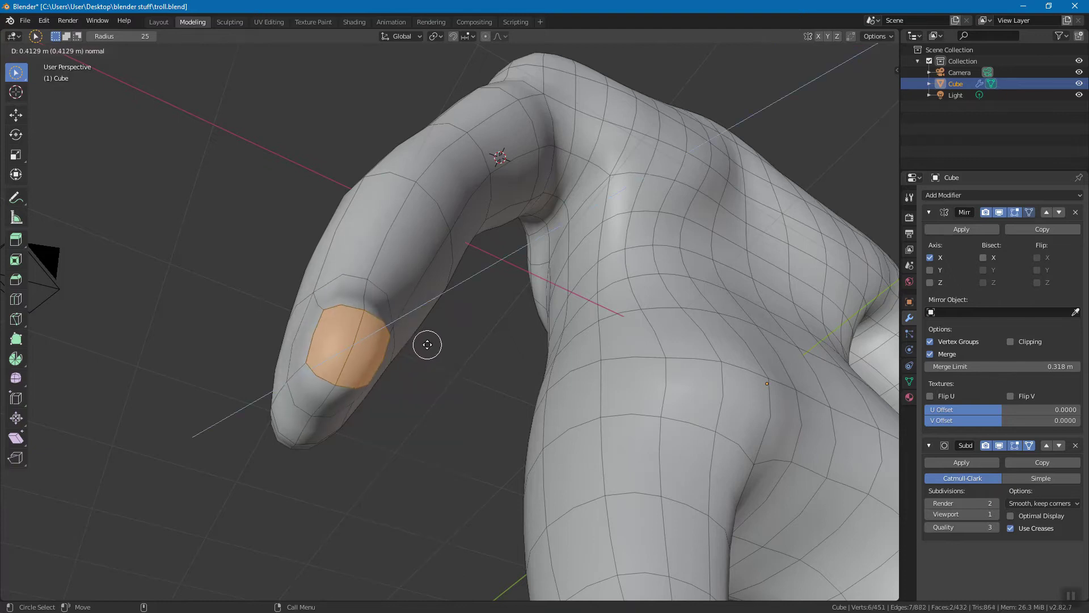
left_click(416, 350)
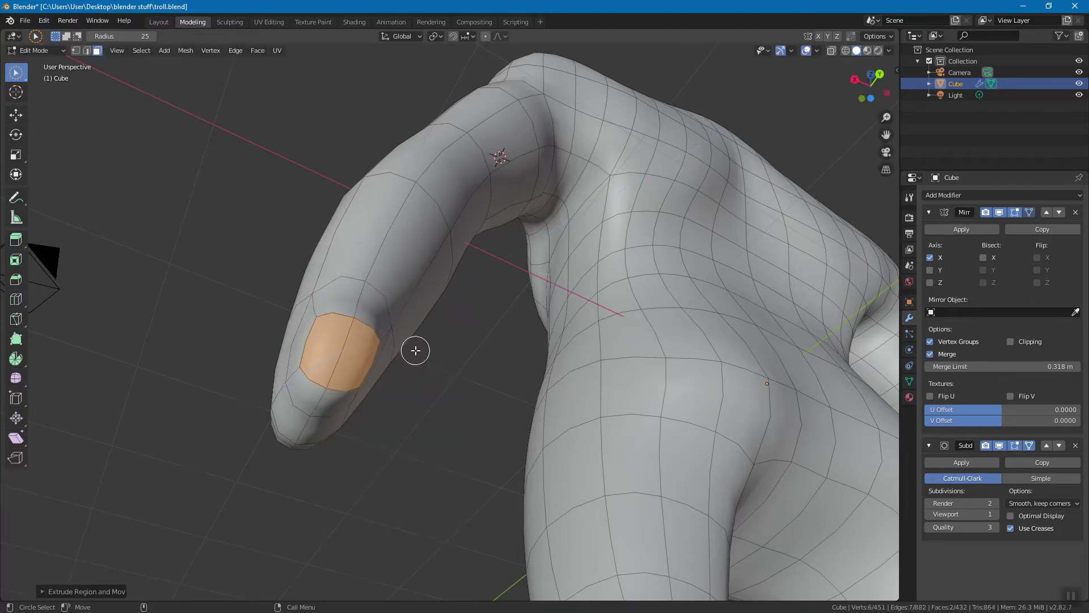
Select the row of four faces across the end of the arm and clear the selection
left_click(215, 50)
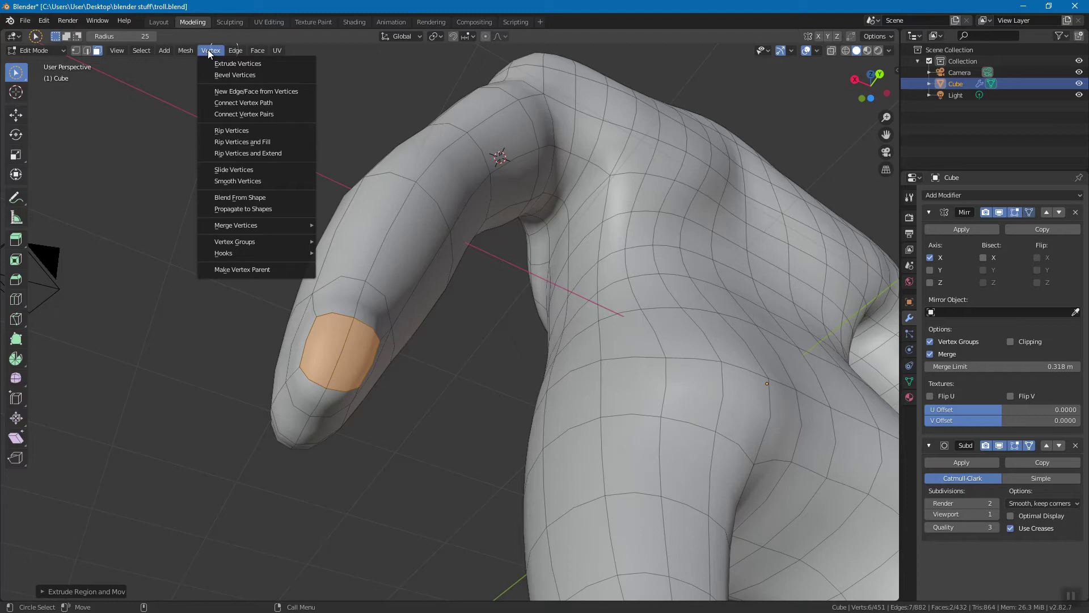
middle_click_drag(389, 236, 690, 250)
left_click(691, 250)
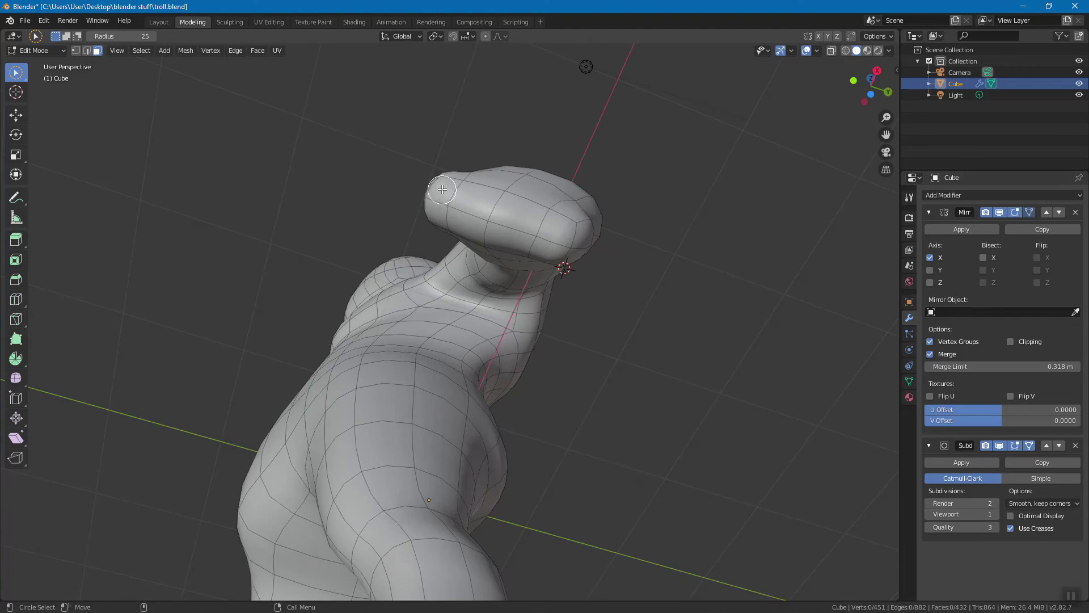
mouse_move(442, 189)
left_mouse_down()
mouse_move(510, 238)
mouse_move(568, 215)
left_mouse_up()
mouse_move(567, 216)
middle_mouse_down()
mouse_move(564, 250)
mouse_move(637, 287)
mouse_move(624, 284)
middle_mouse_up()
mouse_move(545, 107)
left_mouse_down()
mouse_move(628, 172)
mouse_move(818, 359)
left_mouse_up()
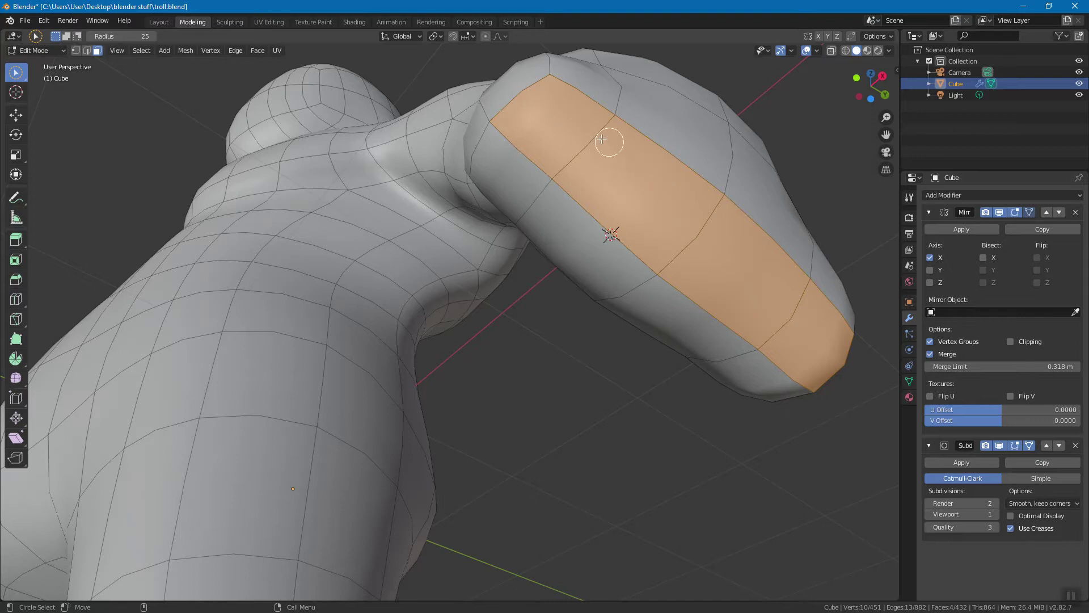
middle_click_drag(660, 170, 599, 191)
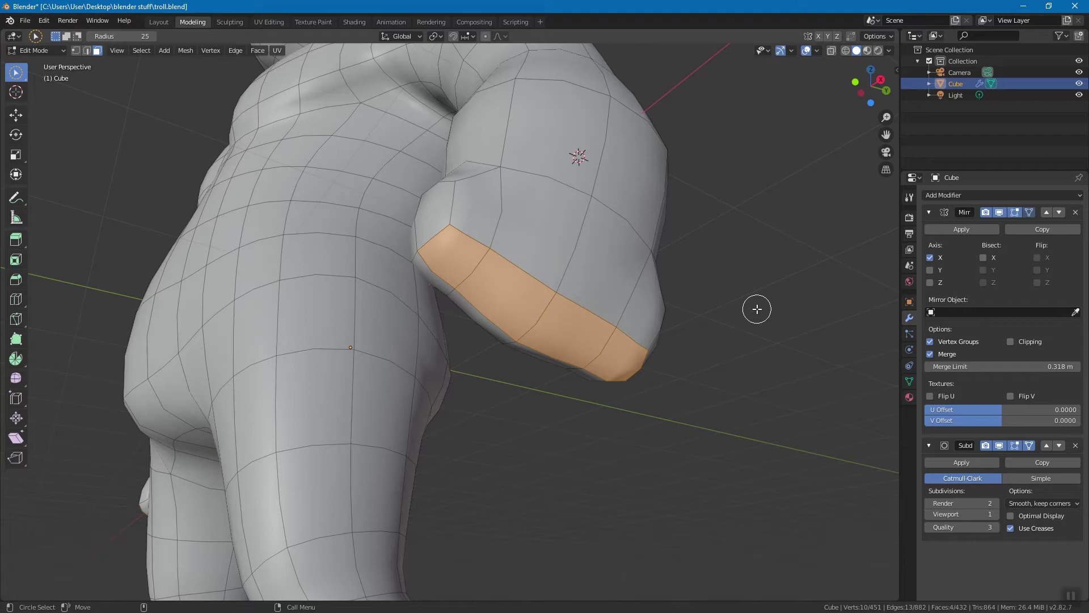
key("alt+a")
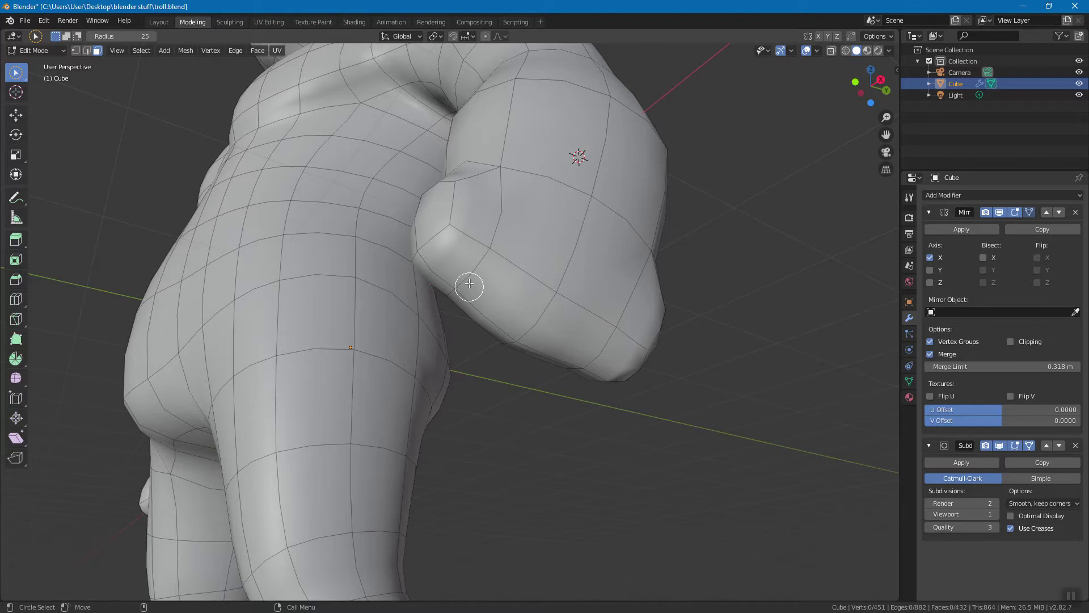
Select the two front faces at the end of the arm and extrude them outward along their normal
scroll(488, 397, "down", 3)
middle_click_drag(511, 401, 527, 348)
scroll(528, 347, "up", 5)
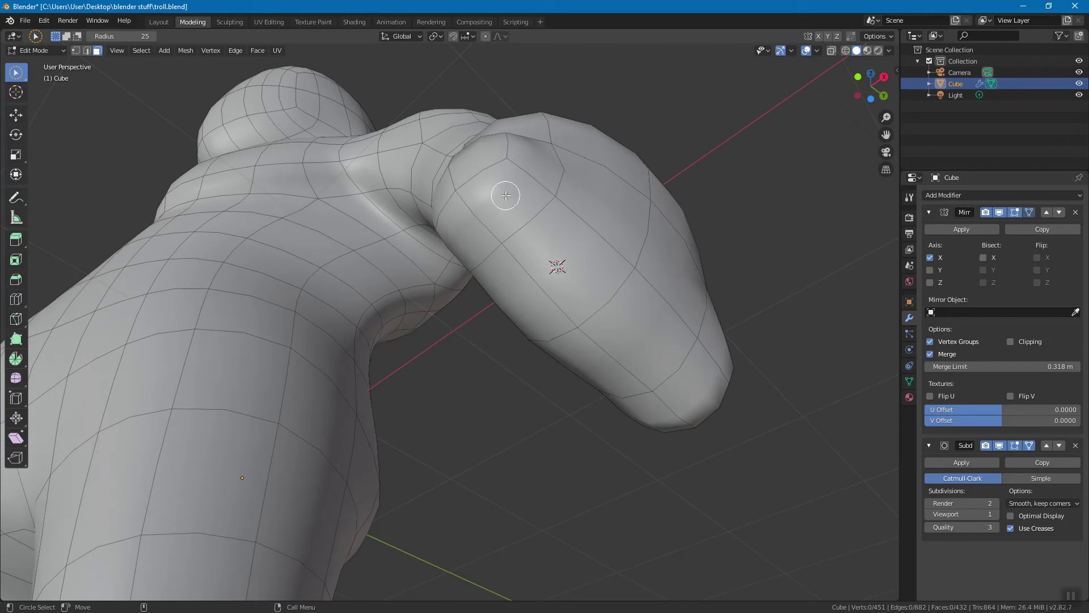
mouse_move(506, 195)
left_mouse_down()
mouse_move(564, 246)
mouse_move(556, 238)
left_mouse_up()
right_click(635, 218)
left_click(635, 215)
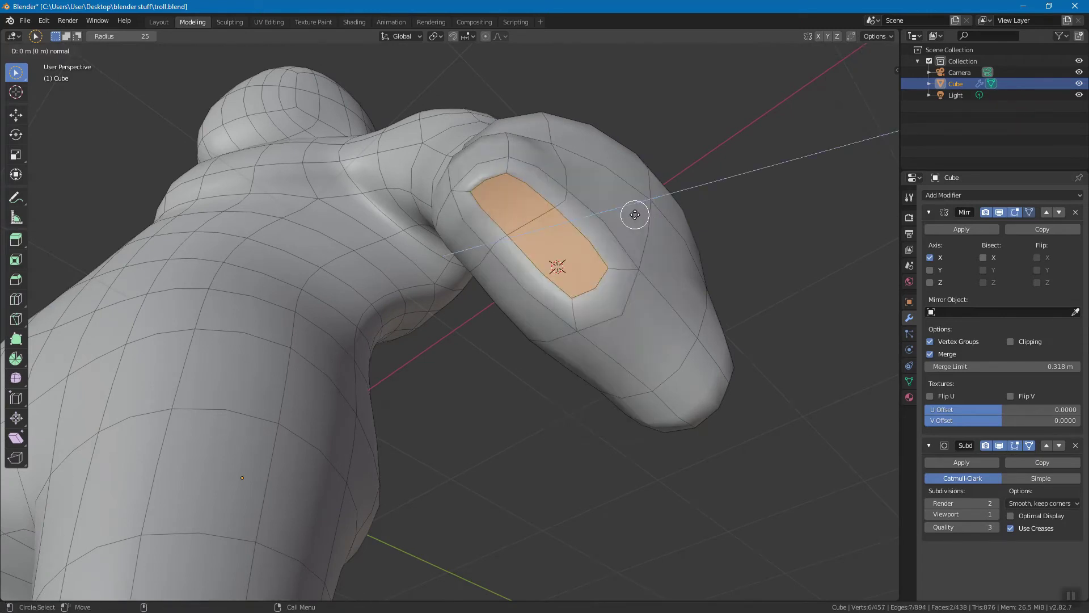
left_click(670, 219)
Move the extruded end faces about 0.12 m inward toward the body and downward
middle_click_drag(668, 216, 605, 309)
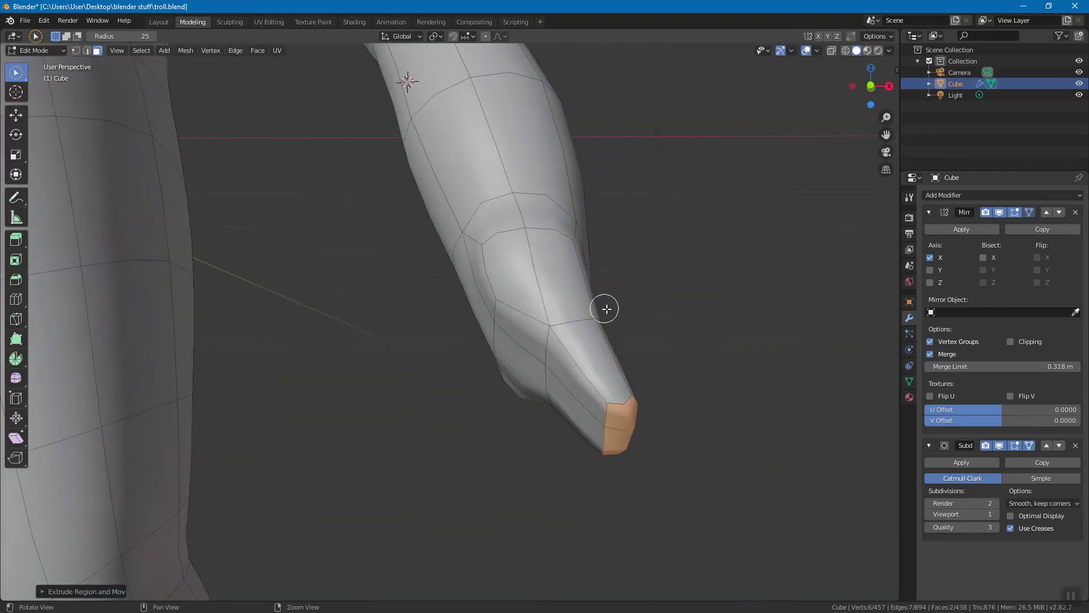
key("shift+space")
key("g")
middle_click_drag(729, 343, 678, 304)
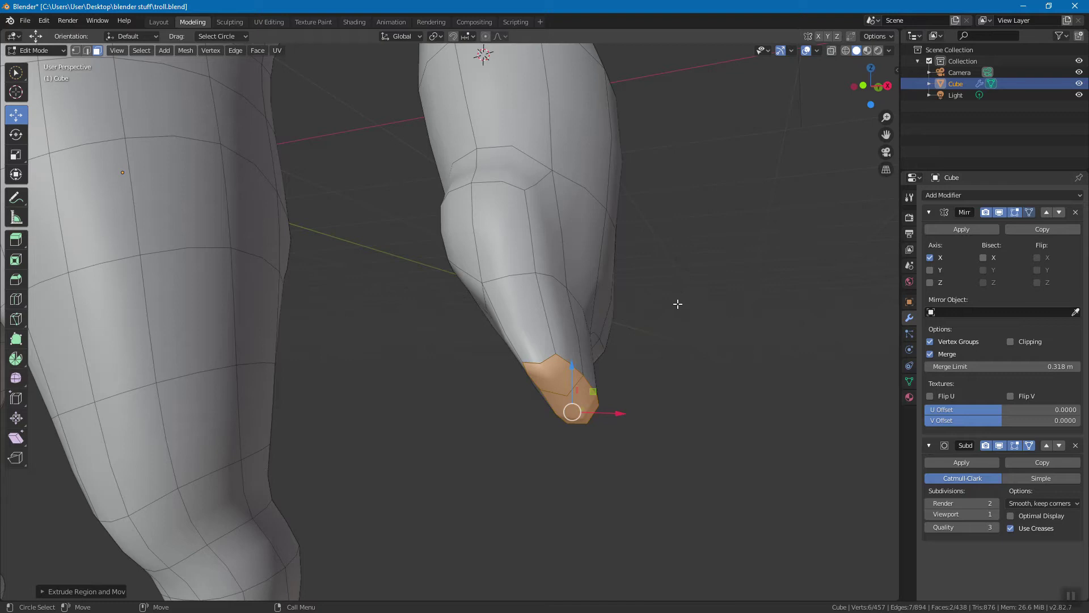
middle_click_drag(678, 304, 705, 330)
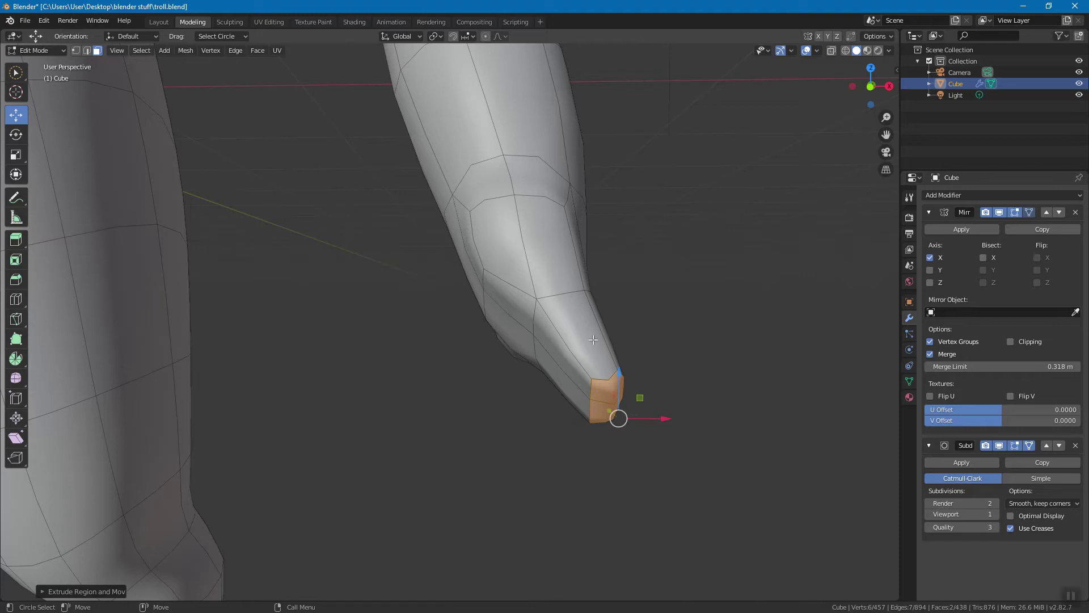
middle_click_drag(688, 325, 571, 304)
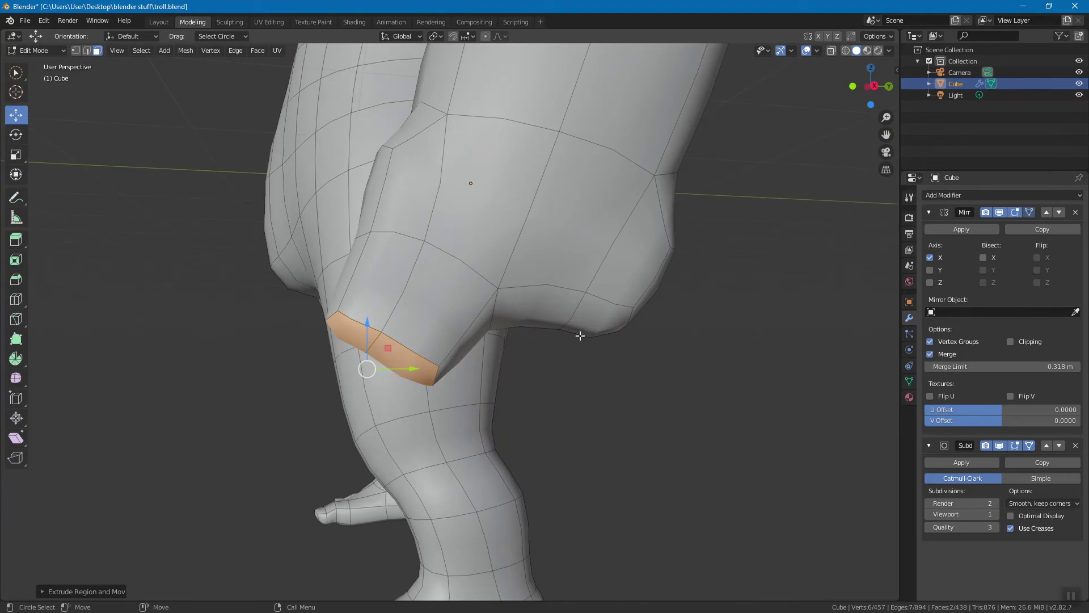
middle_click_drag(573, 326, 424, 308)
key("g")
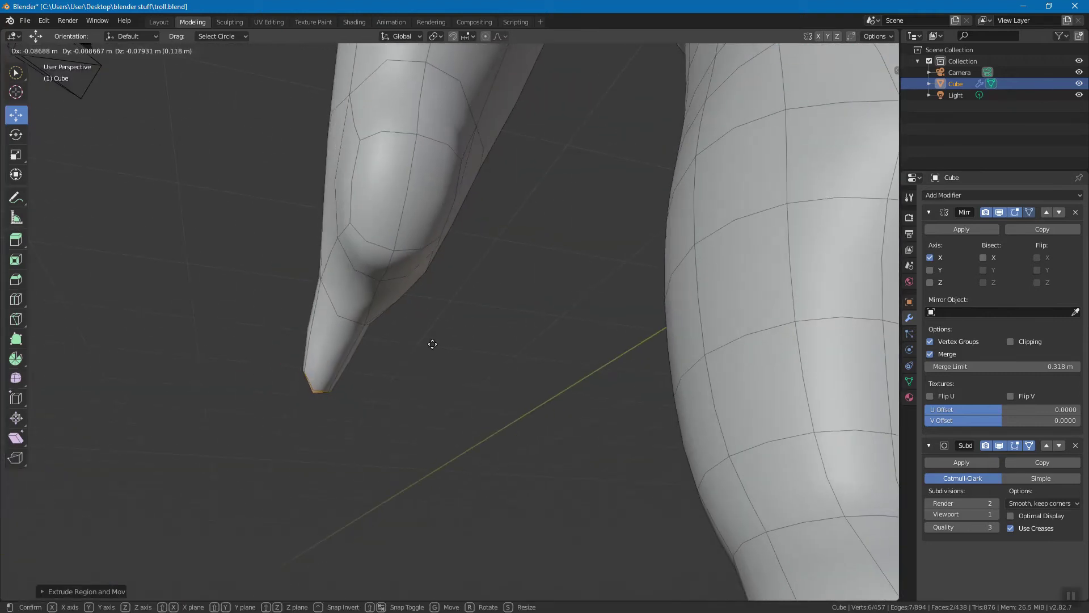
left_click(435, 343)
Rotate the end faces of the front finger block in side view so they sit closer to horizontal
middle_click_drag(315, 405, 521, 424)
key("shift+space")
key("r")
key("r")
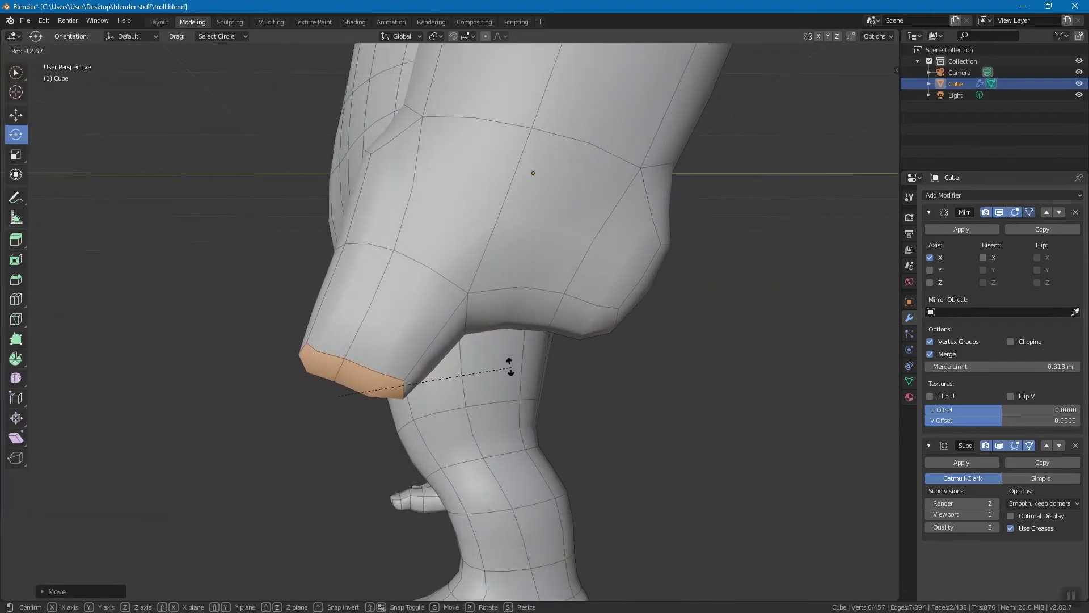
left_click(493, 361)
Reposition the rotated end faces of the front finger block from the side and from the front
key("shift+space")
key("g")
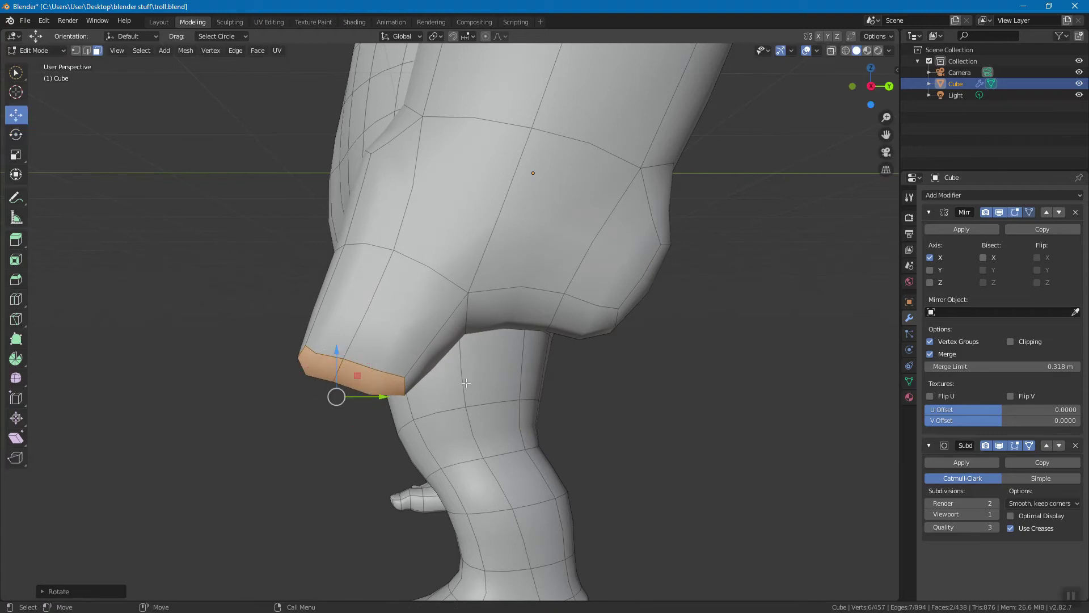
key("g")
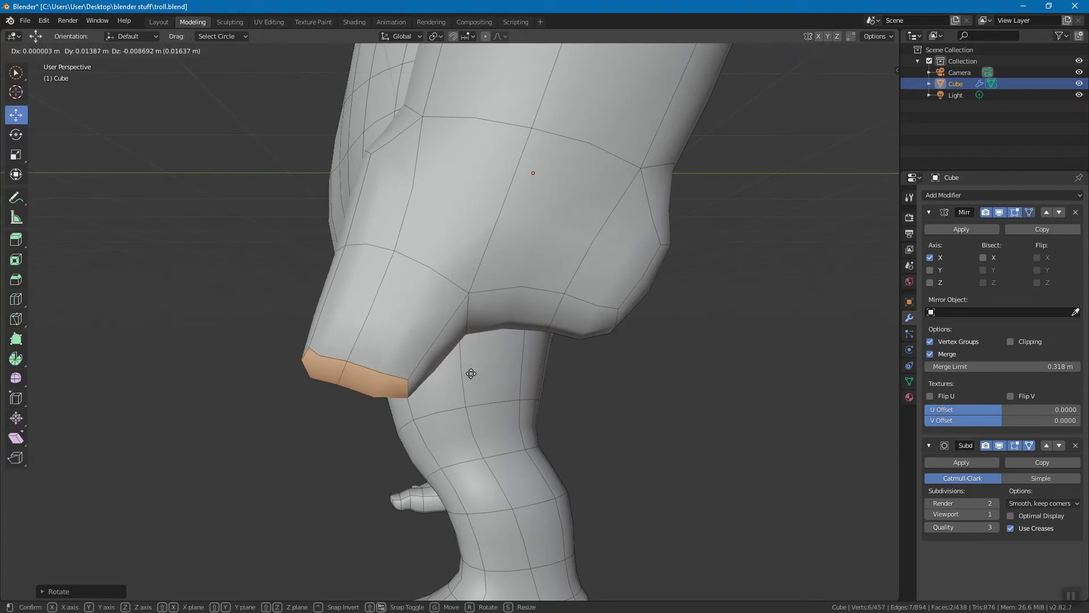
left_click(486, 379)
middle_click_drag(486, 379, 633, 344)
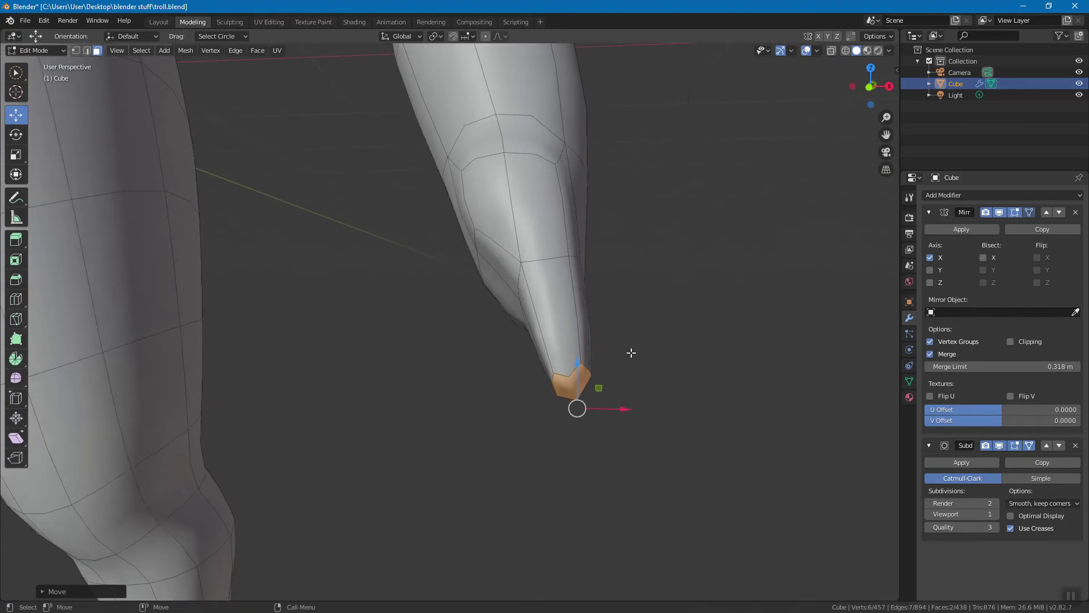
key("g")
left_click(629, 311)
Extrude the two end faces again to lengthen the front finger block and shift the new end inward toward the body
right_click(646, 295)
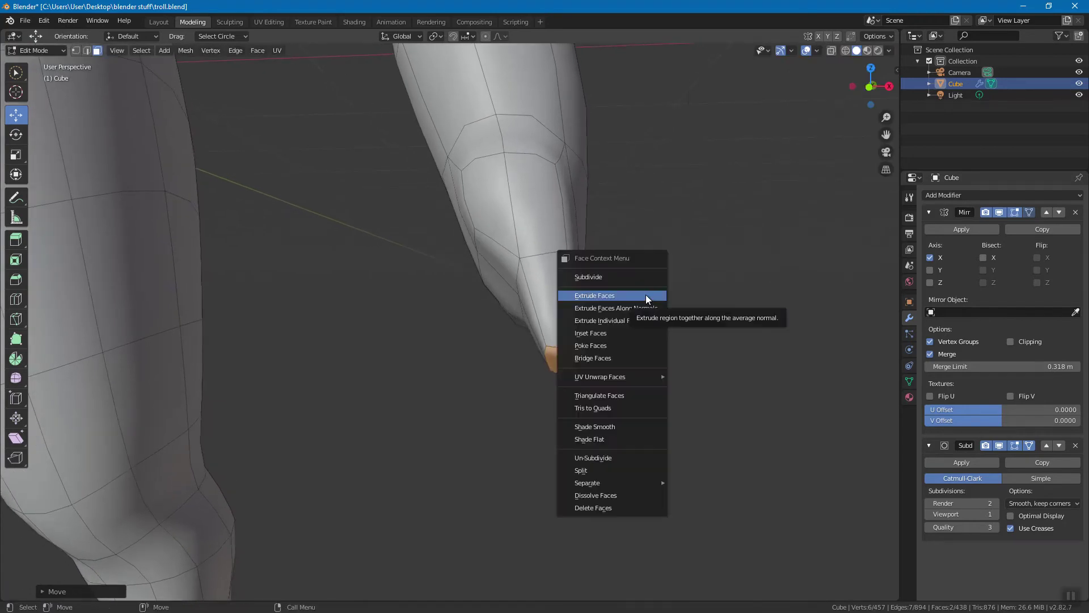
left_click(646, 295)
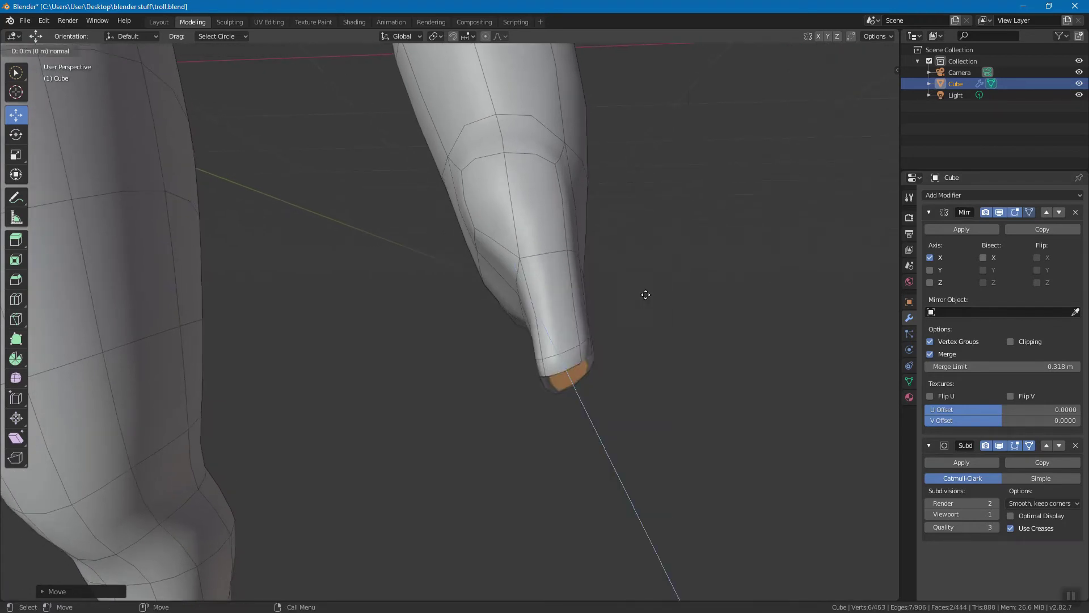
left_click(753, 334)
key("e")
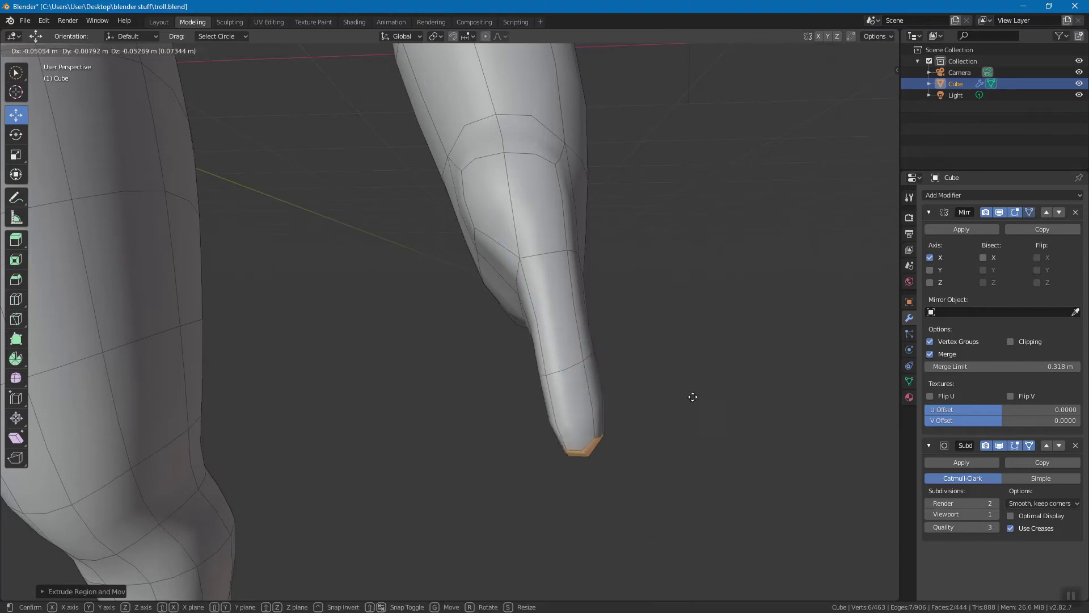
left_click(652, 398)
Rotate the new end faces of the front finger block from the front and from below to align them with the hand
key("shift+space")
key("r")
middle_click_drag(656, 396, 629, 297)
key("r")
left_click(685, 426)
key("r")
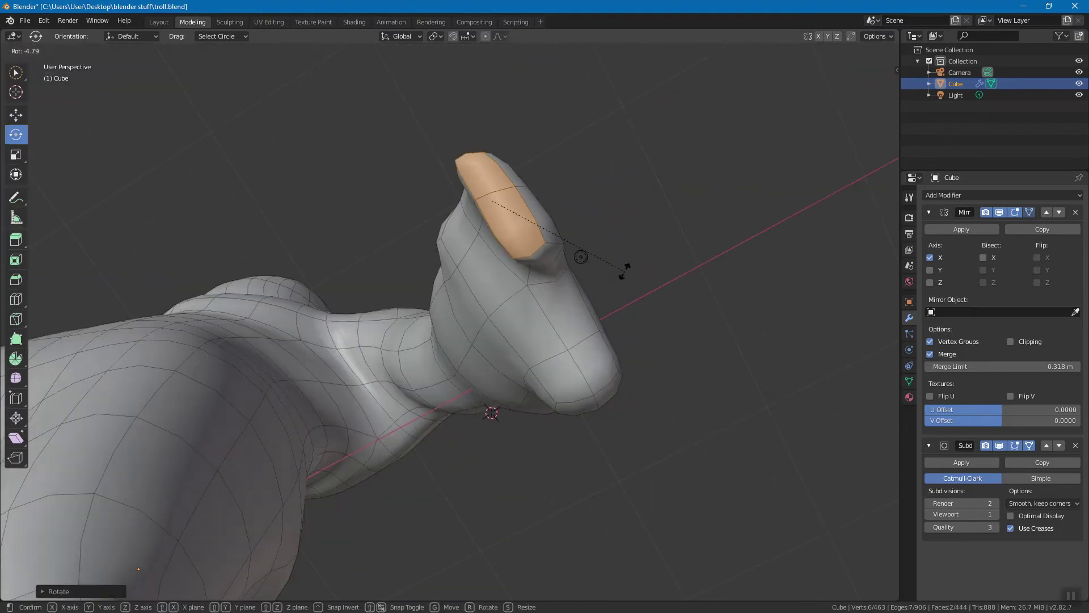
left_click(617, 229)
Scale down the end faces of the front finger block so that it tapers toward the tip
middle_click_drag(616, 228, 563, 438)
key("shift+space")
key("s")
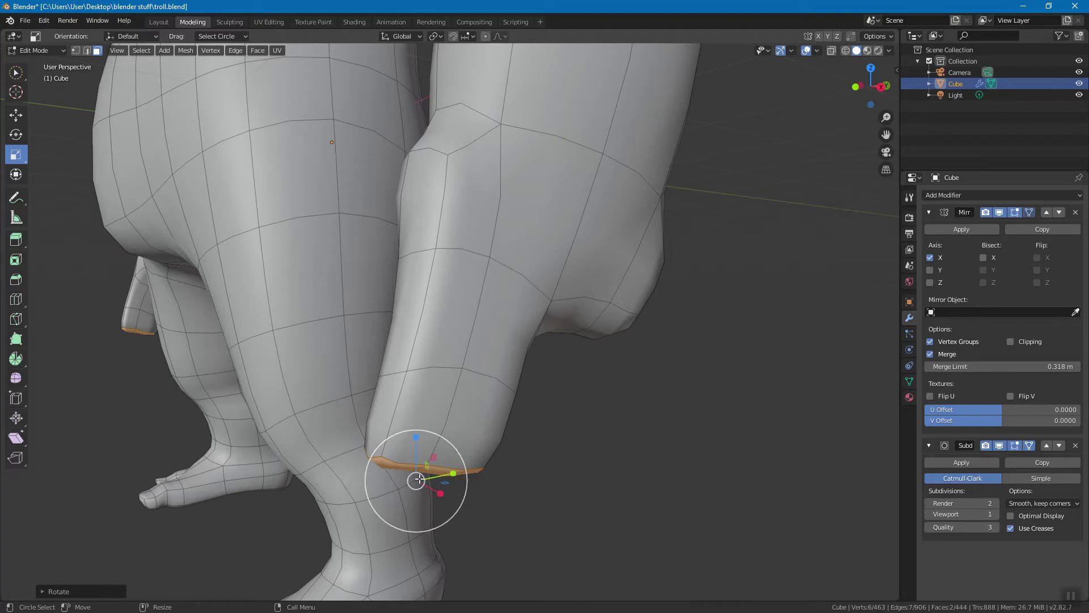
left_click_drag(417, 479, 418, 475)
key("s")
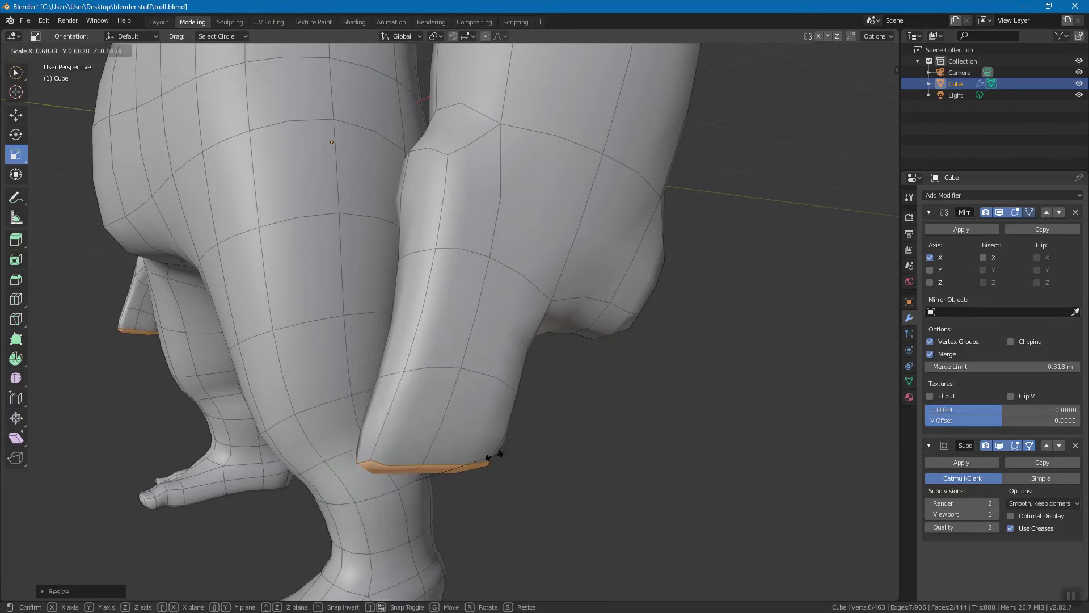
left_click(416, 480)
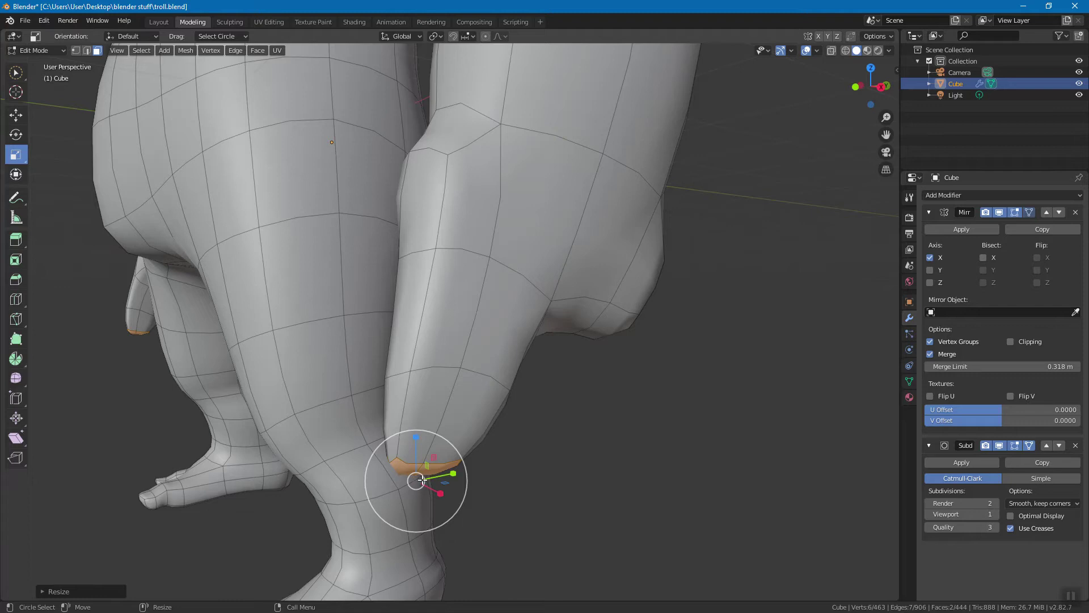
Rotate the scaled tip faces of the front finger block in side view
middle_click_drag(476, 433, 567, 448)
key("shift+space")
key("r")
key("r")
left_click(389, 359)
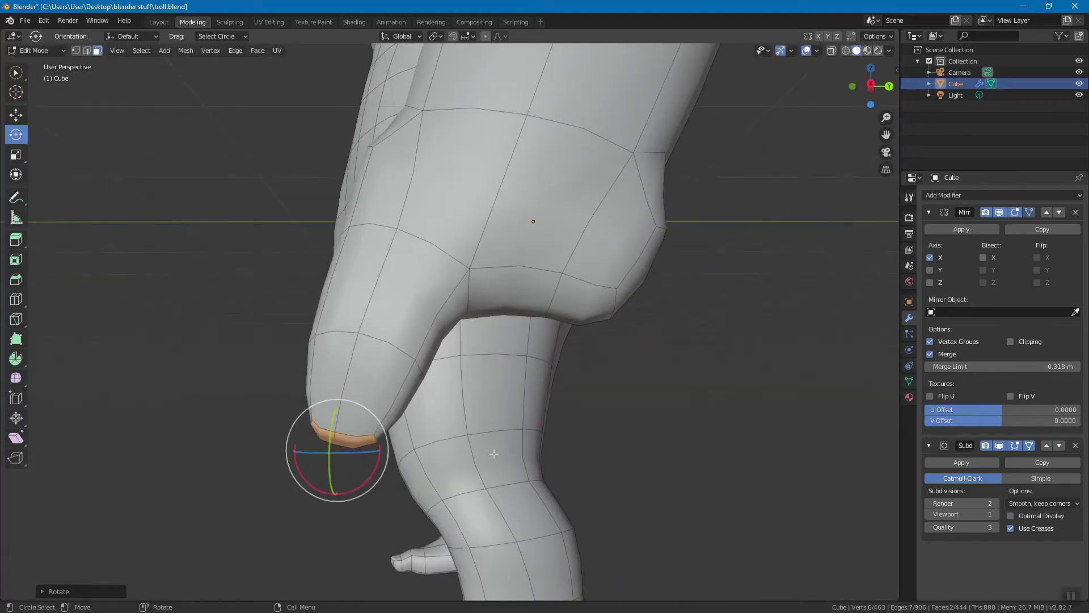
Adjust the position of the front finger block's tip faces and clear the selection
middle_click_drag(445, 432, 488, 462)
key("shift+space")
key("g")
left_click_drag(431, 479, 438, 479)
middle_click_drag(550, 433, 603, 437)
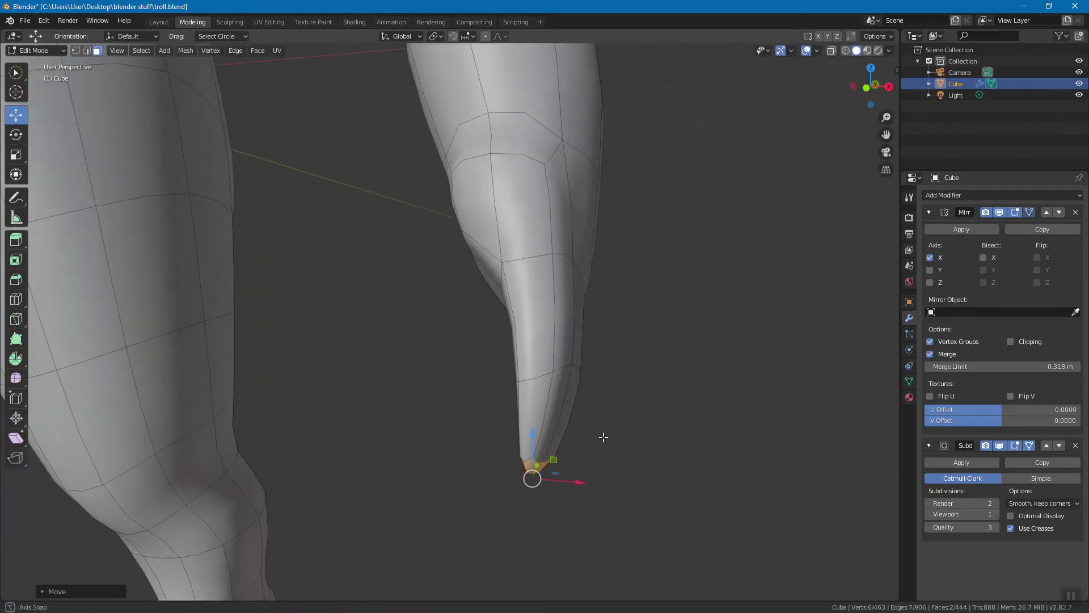
left_click(629, 417)
Select the single bottom face at the back of the hand and extrude it along its normal
middle_click_drag(613, 369, 406, 336)
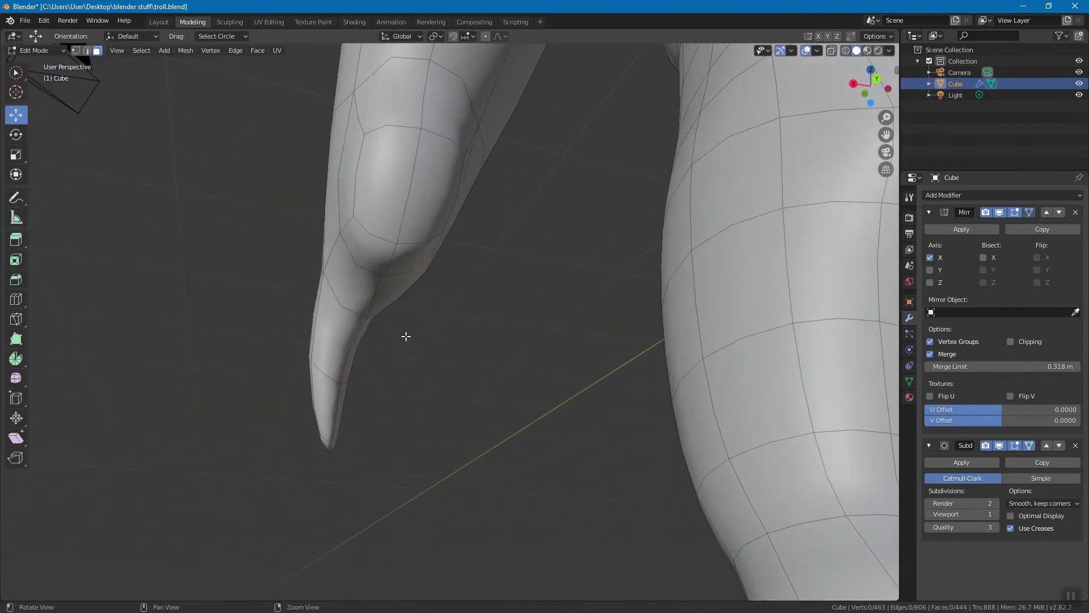
left_click(376, 249)
middle_click_drag(376, 249, 455, 350)
right_click(480, 359)
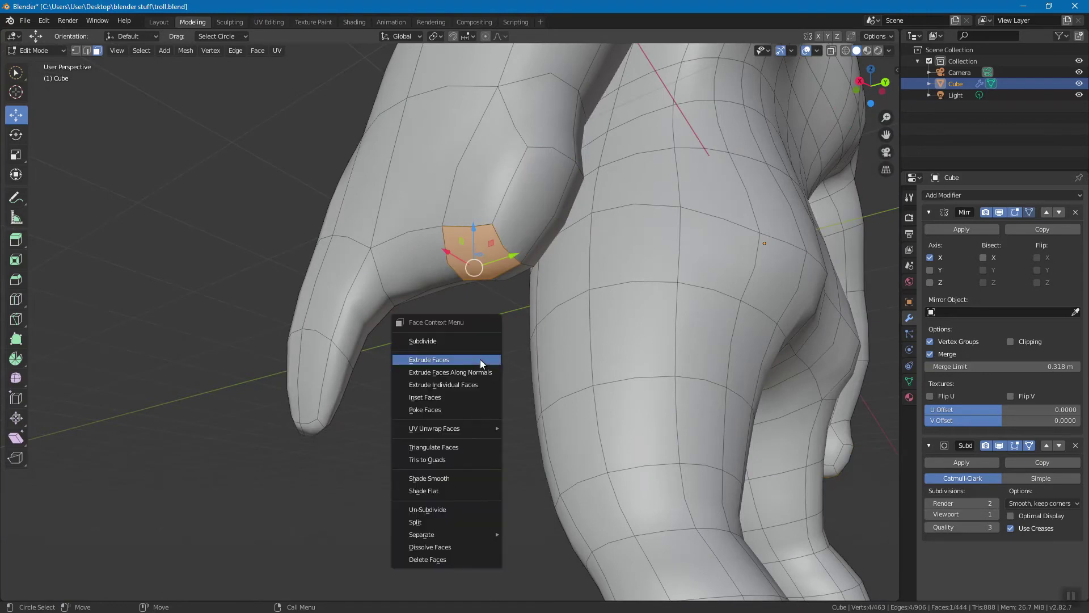
left_click(480, 359)
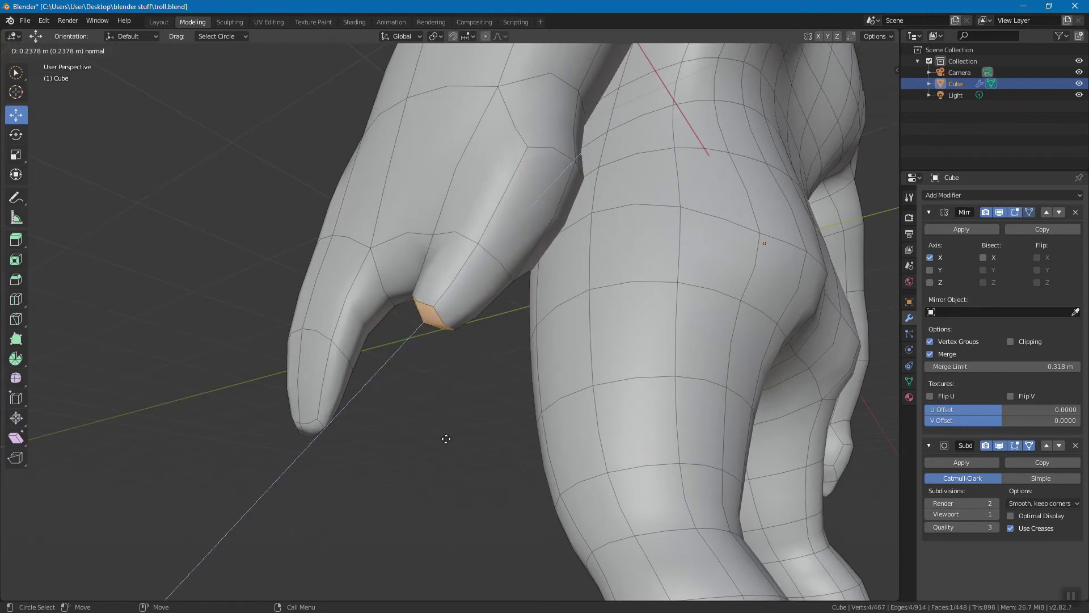
left_click(463, 406)
Move the rear finger's end face downward and slightly backward in side view and rotate it closer to horizontal
middle_click_drag(462, 407, 569, 413)
key("g")
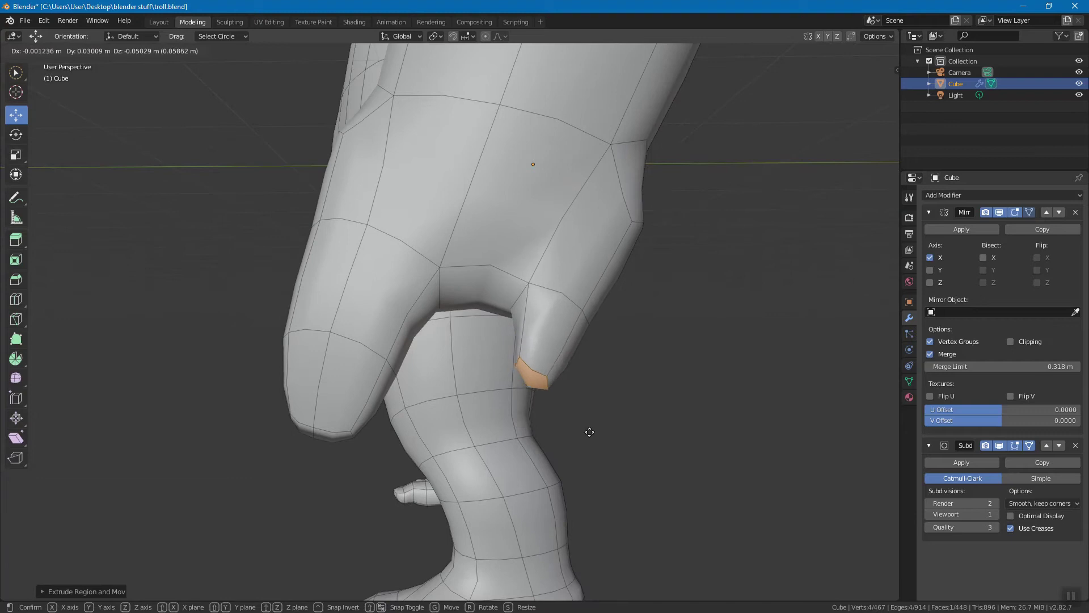
left_click(592, 444)
key("shift+space")
key("r")
key("r")
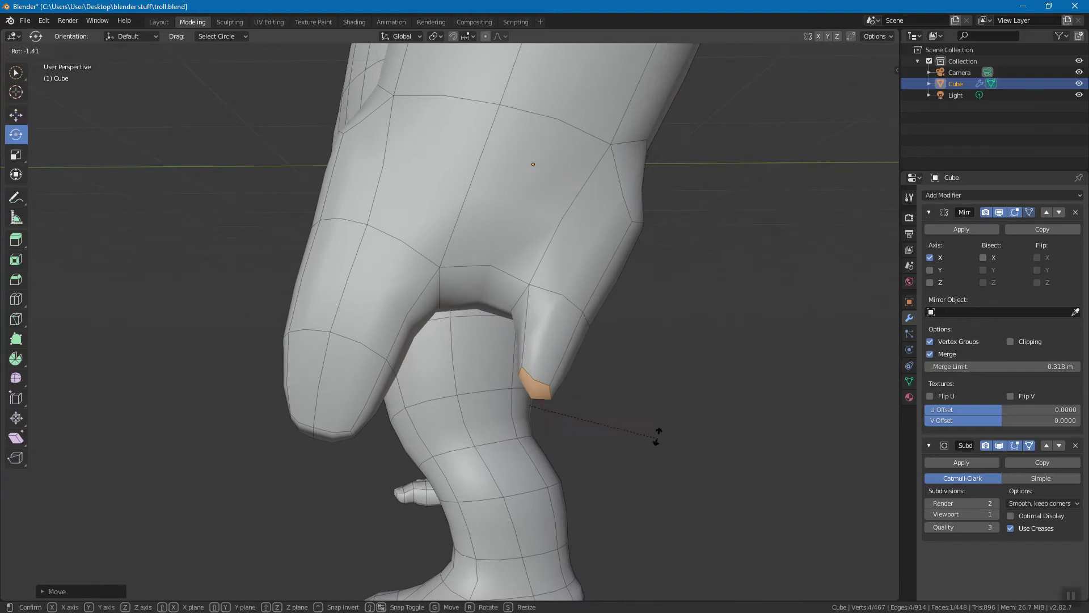
left_click(635, 359)
Rotate the rear finger's end face as seen from behind and adjust its position
left_click(24, 115)
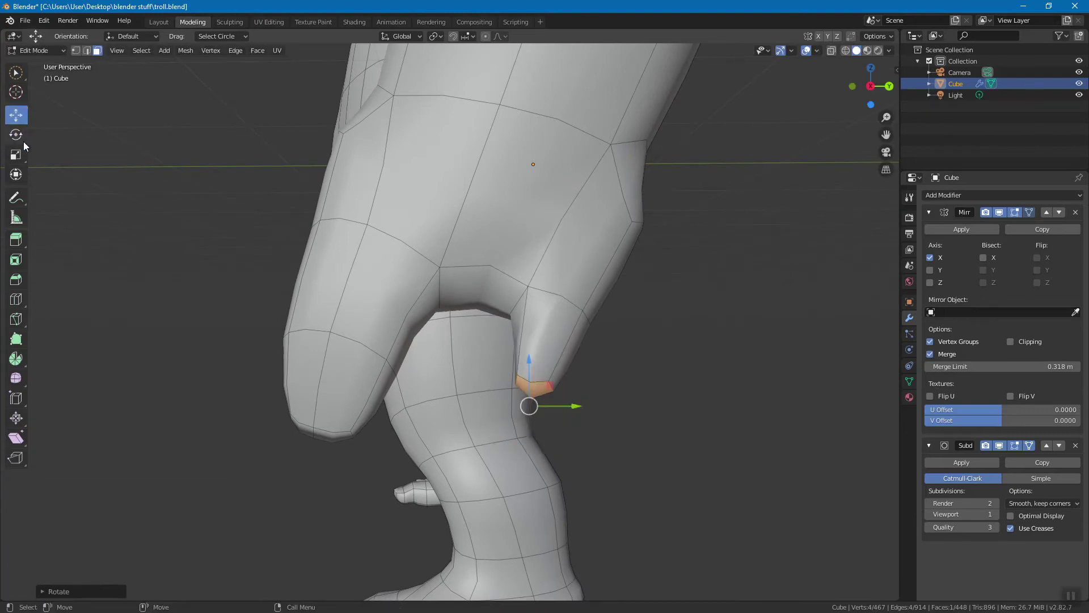
left_click(22, 155)
left_click(16, 135)
middle_click_drag(675, 418, 512, 402)
key("r")
left_click(481, 391)
key("shift+space")
key("g")
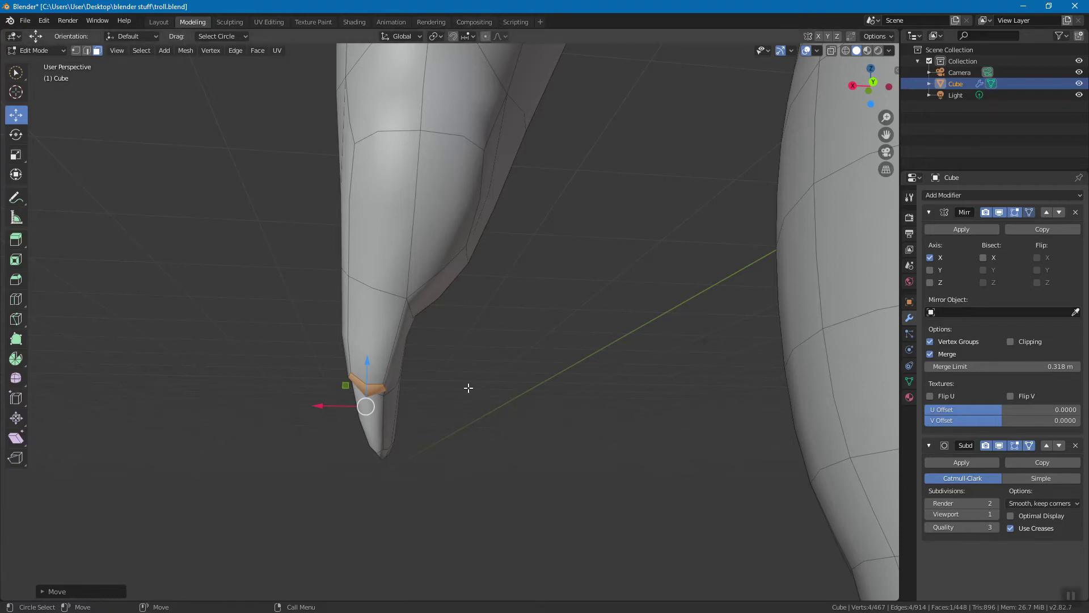
Extrude the rear finger's end face downward along its normal to add another finger segment
middle_click_drag(444, 395, 586, 409)
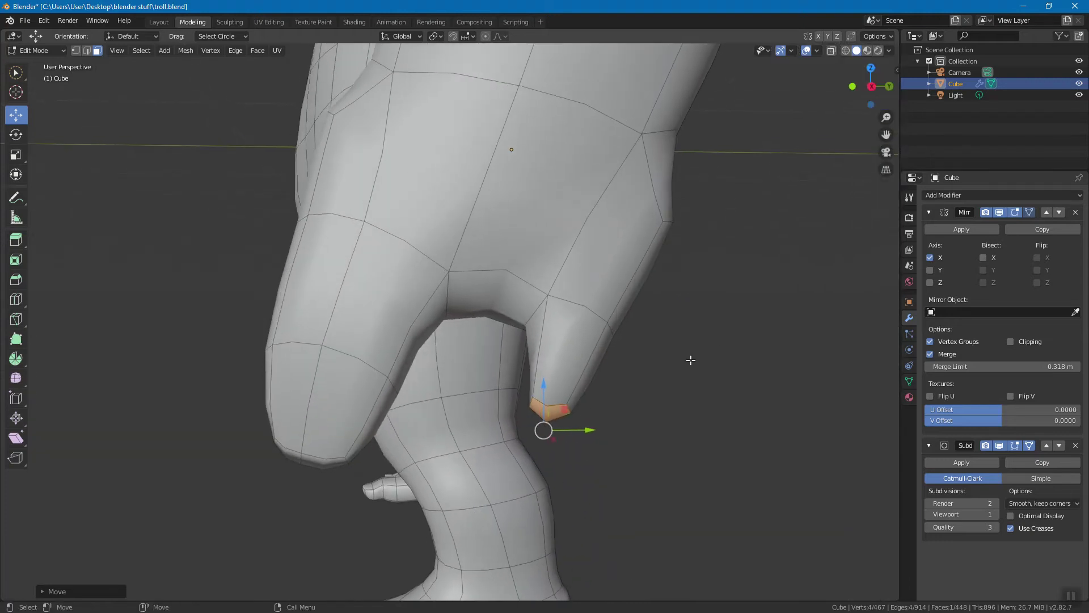
middle_click_drag(712, 370, 559, 332)
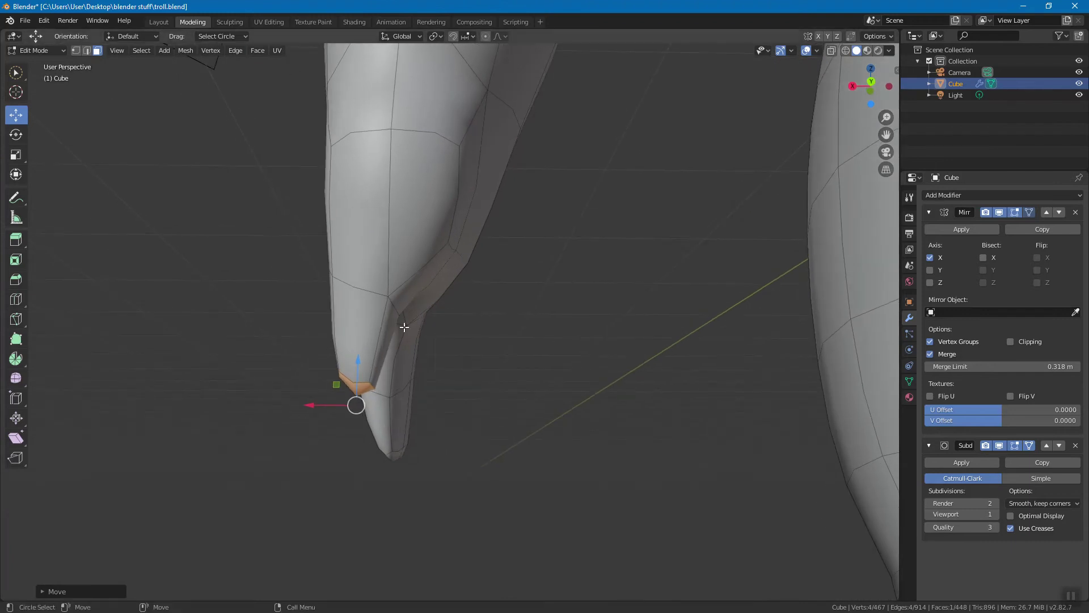
right_click(508, 341)
left_click(508, 341)
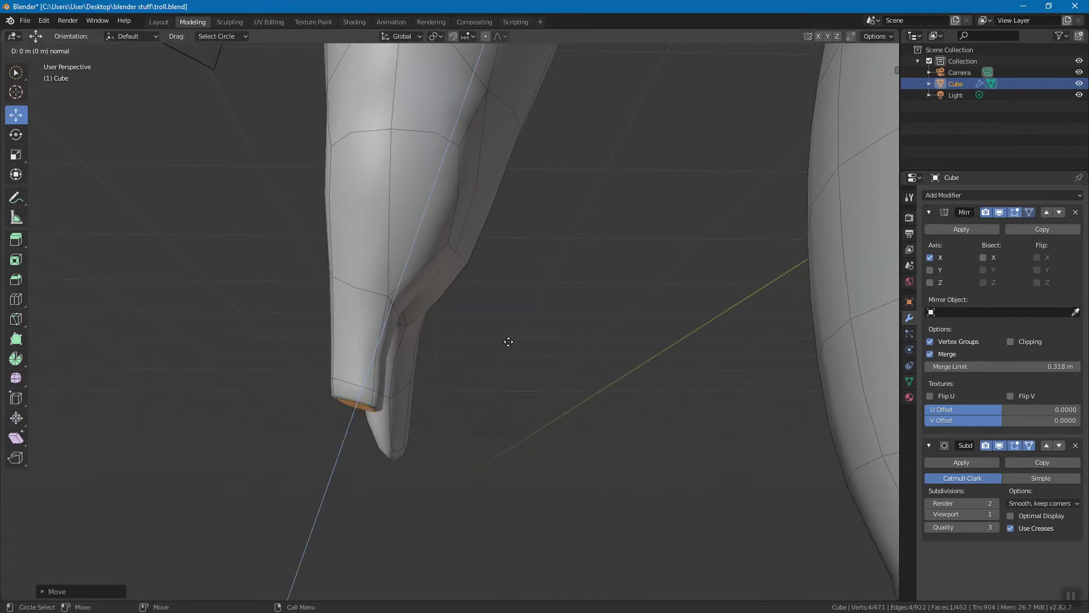
left_click(491, 419)
Reposition the rear finger's new tip face as seen from behind and in side view
key("g")
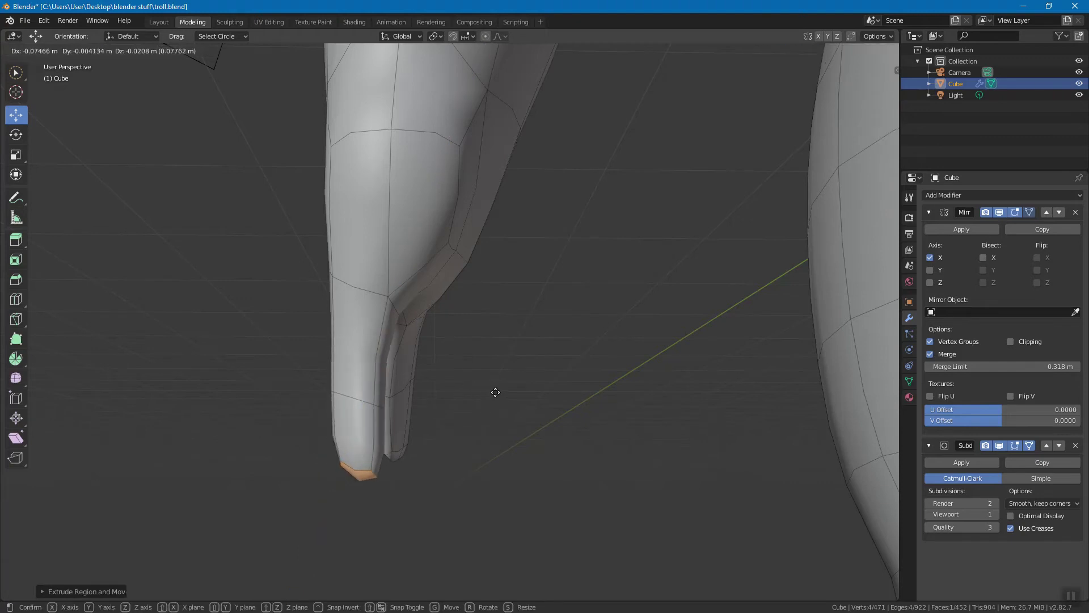
left_click(496, 394)
scroll(491, 401, "down", 5)
middle_click_drag(492, 401, 605, 401)
key("g")
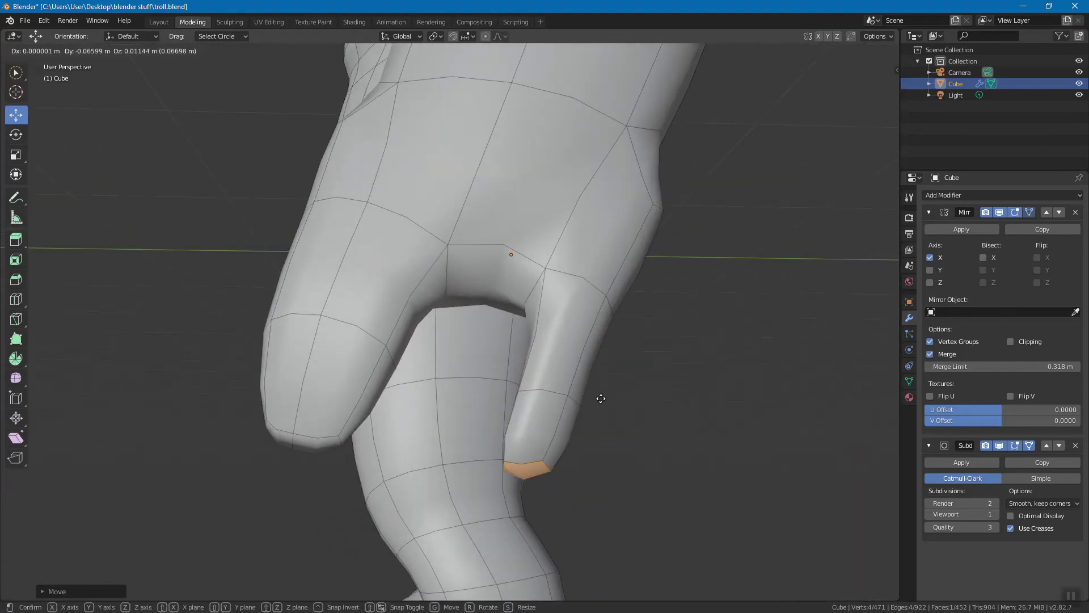
left_click(604, 401)
Adjust the side face of the rear finger's tip as seen from below and clear the selection
middle_click_drag(671, 403, 751, 316)
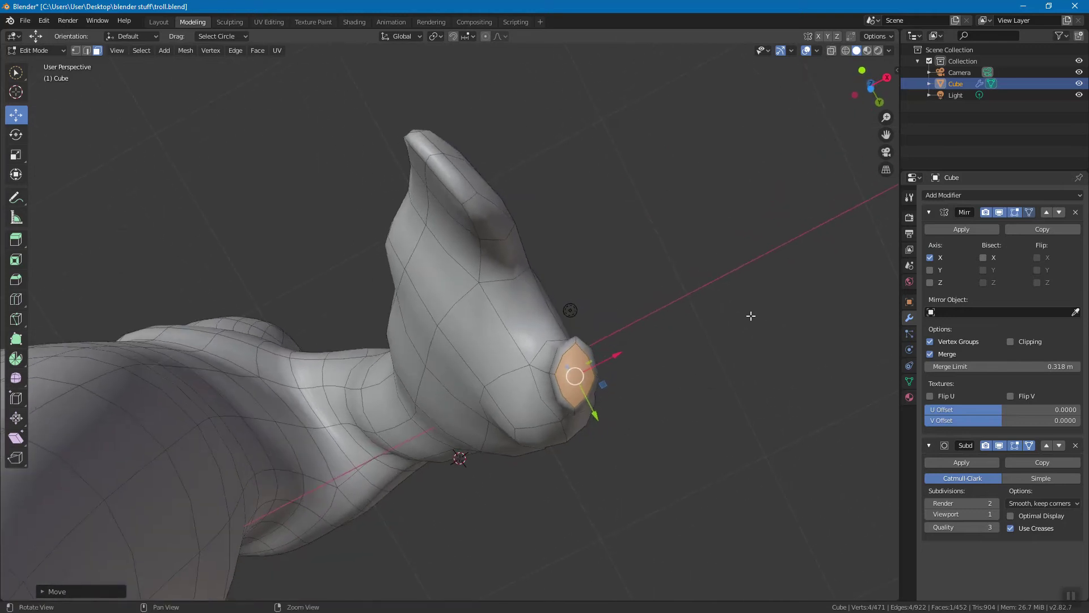
middle_click_drag(573, 387, 557, 329)
middle_click_drag(571, 293, 587, 341)
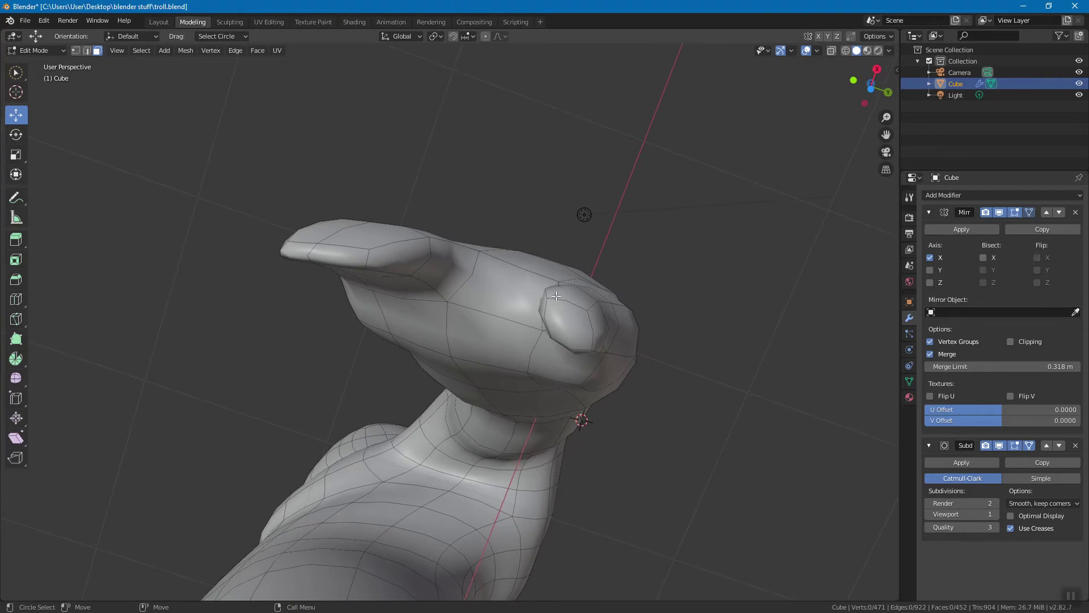
left_click_drag(569, 293, 567, 294)
left_click(685, 330)
middle_click_drag(685, 329, 583, 272)
left_click(559, 352)
middle_click_drag(560, 352, 670, 315)
key("g")
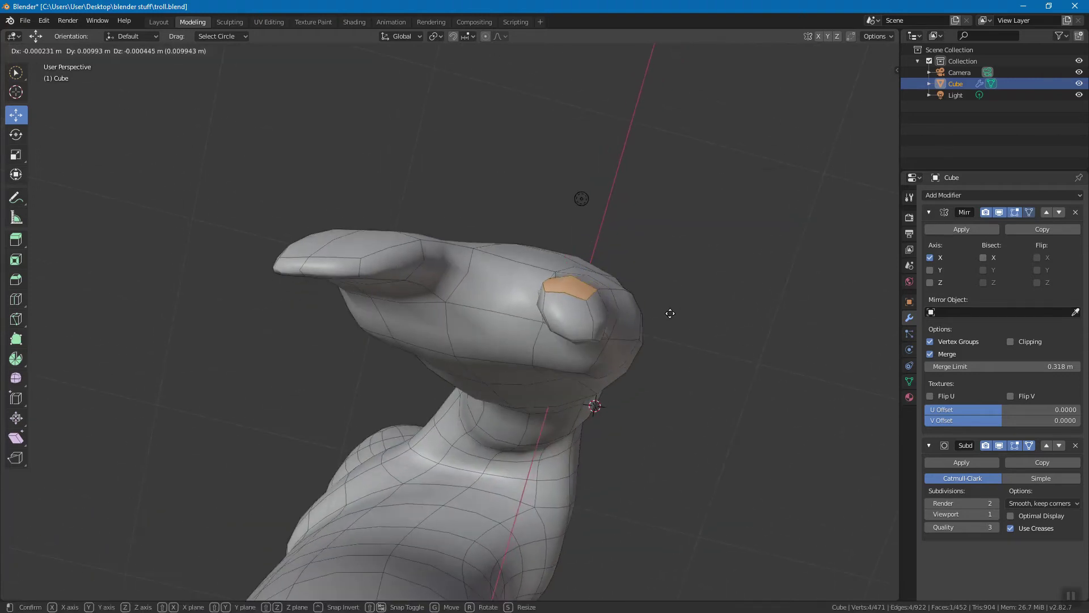
left_click(691, 317)
left_click(748, 332)
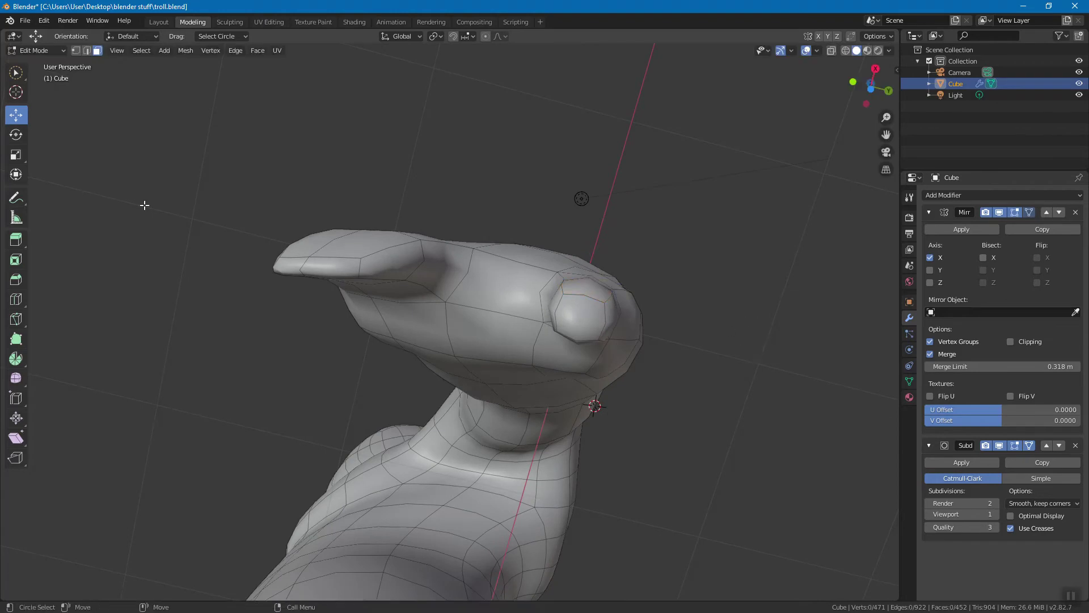
Switch to the Tweak tool and nudge individual faces on the rear and front fingers
left_click(16, 72)
left_click(78, 86)
mouse_move(582, 347)
middle_mouse_down()
mouse_move(647, 100)
mouse_move(578, 363)
middle_mouse_up()
left_click_drag(579, 363, 576, 363)
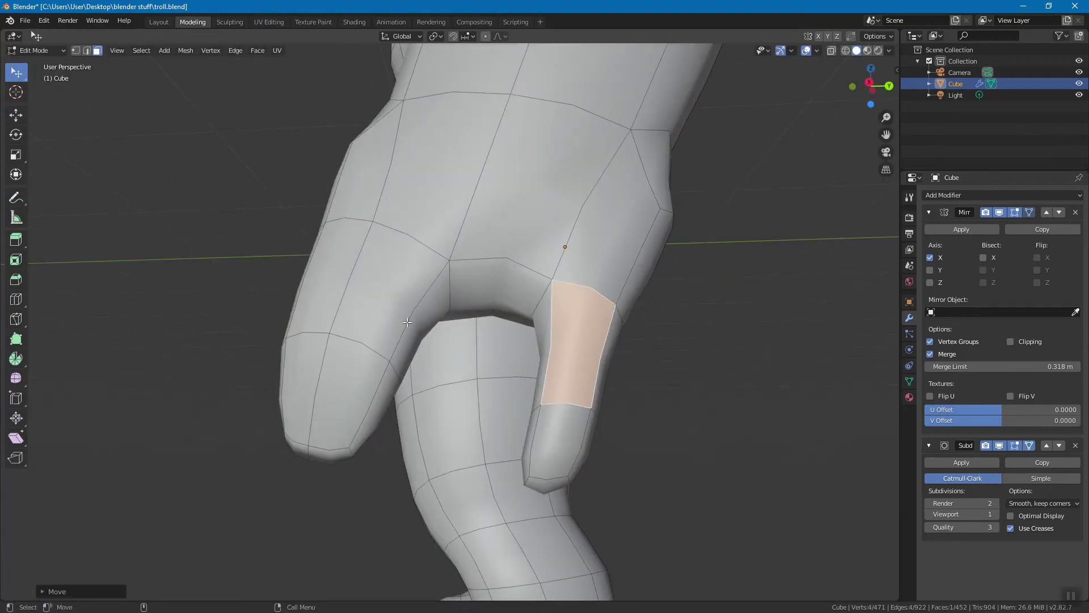
left_click_drag(389, 287, 389, 292)
middle_click_drag(389, 292, 413, 297)
left_click_drag(414, 297, 391, 383)
middle_click_drag(391, 383, 516, 376)
left_click_drag(525, 373, 510, 363)
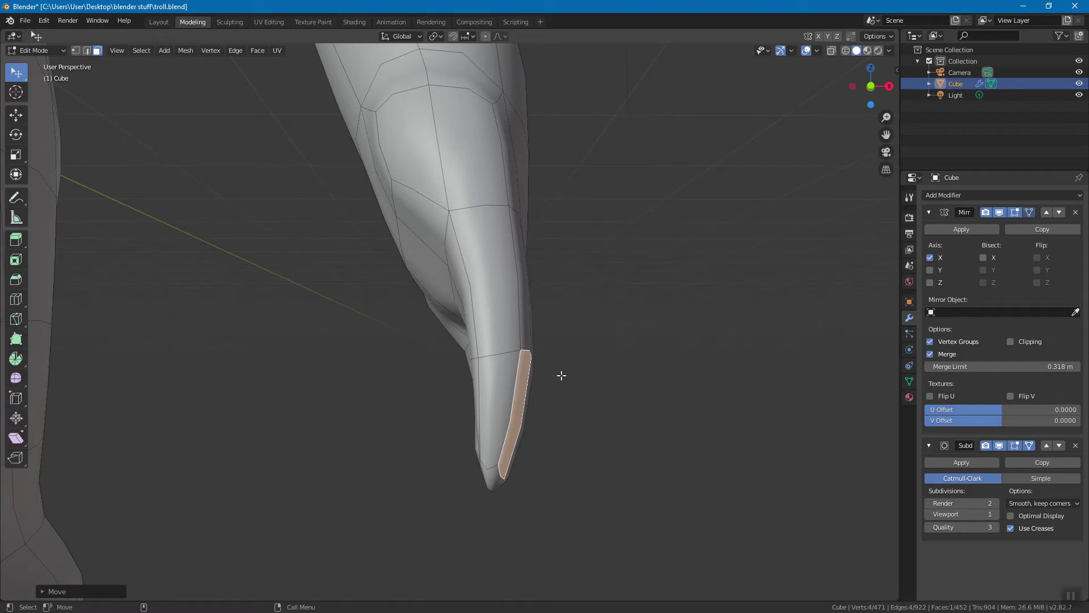
Change to edge selection and nudge individual edges along the front finger and at its tip
key("2")
middle_click_drag(577, 393, 442, 284)
left_click_drag(406, 272, 430, 243)
middle_click_drag(430, 243, 328, 471)
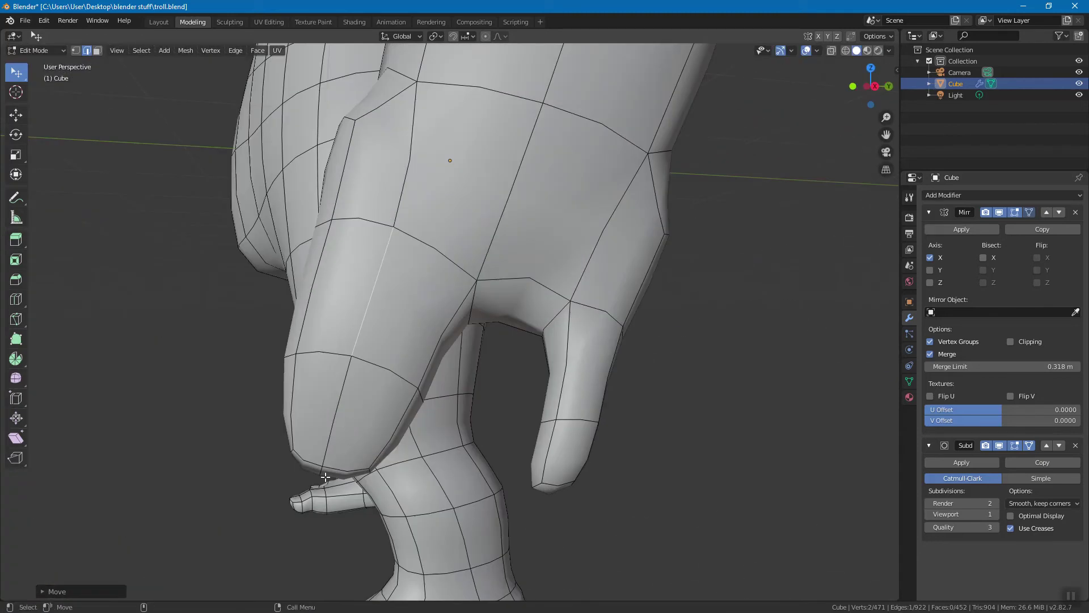
left_click_drag(322, 472, 325, 478)
middle_click_drag(325, 478, 425, 407)
left_click_drag(424, 408, 451, 417)
Change to vertex selection, enable proportional editing and shift the middle vertex on the front finger's inner side toward the palm
key("1")
middle_click_drag(445, 414, 582, 299)
left_click_drag(576, 305, 527, 308)
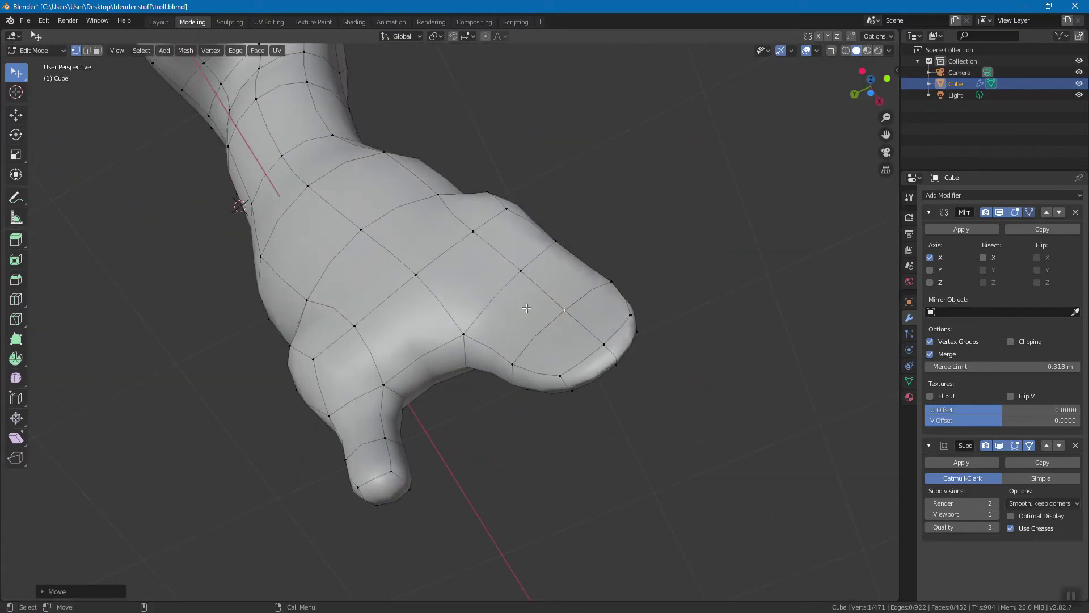
left_click(485, 35)
left_click_drag(564, 308, 544, 306)
scroll(557, 309, "up", 8)
scroll(555, 314, "down", 4)
scroll(554, 314, "up", 5)
scroll(553, 312, "up", 2)
Undo the nudge of the vertex at the front finger's base and turn off proportional editing
mouse_move(473, 229)
left_mouse_down()
mouse_move(481, 214)
mouse_move(473, 231)
left_mouse_up()
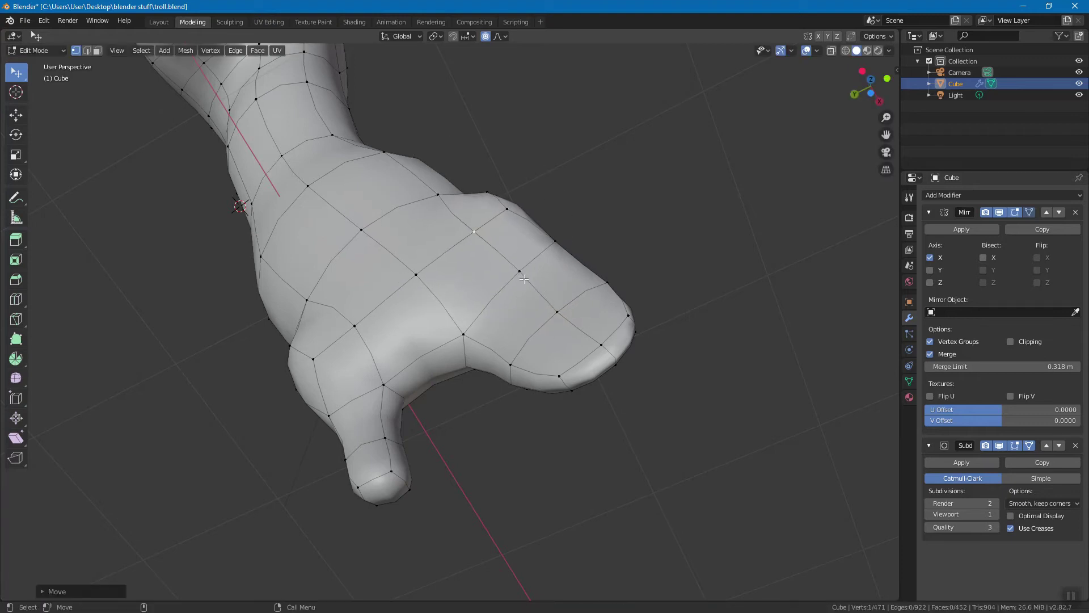
key("ctrl+z")
left_click(485, 36)
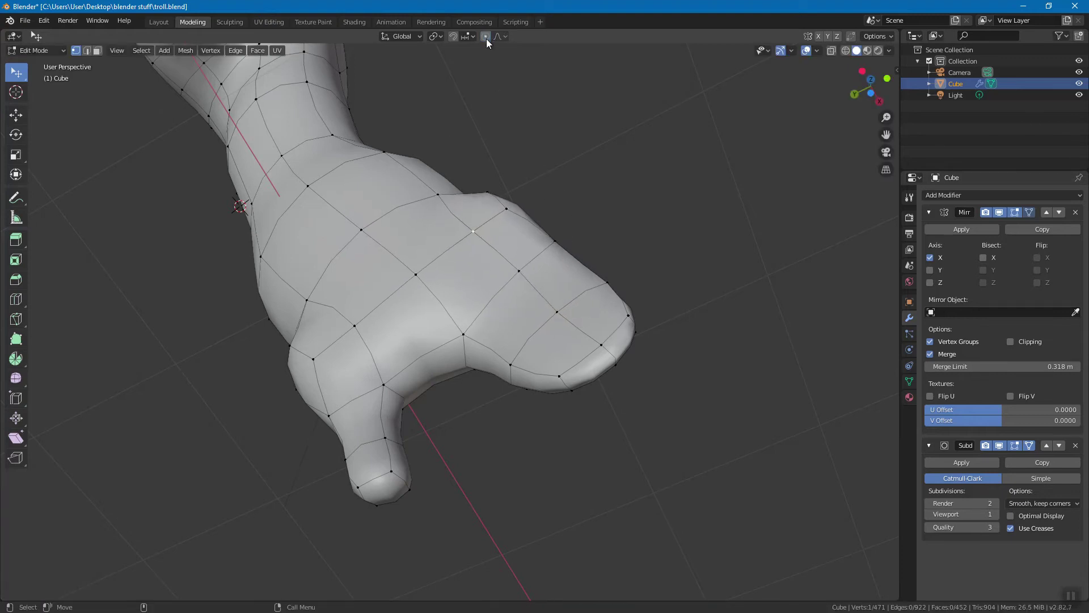
Move a single vertex on the palm side of the hand to refine its surface
middle_click_drag(431, 318, 485, 324)
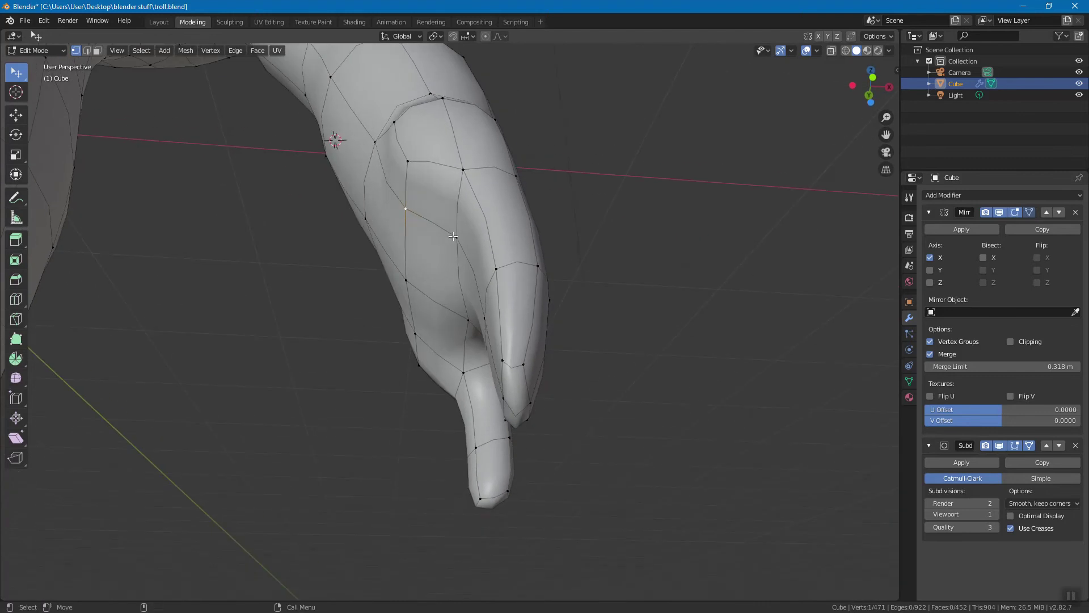
key("g")
left_click(443, 260)
middle_click_drag(443, 260, 491, 361)
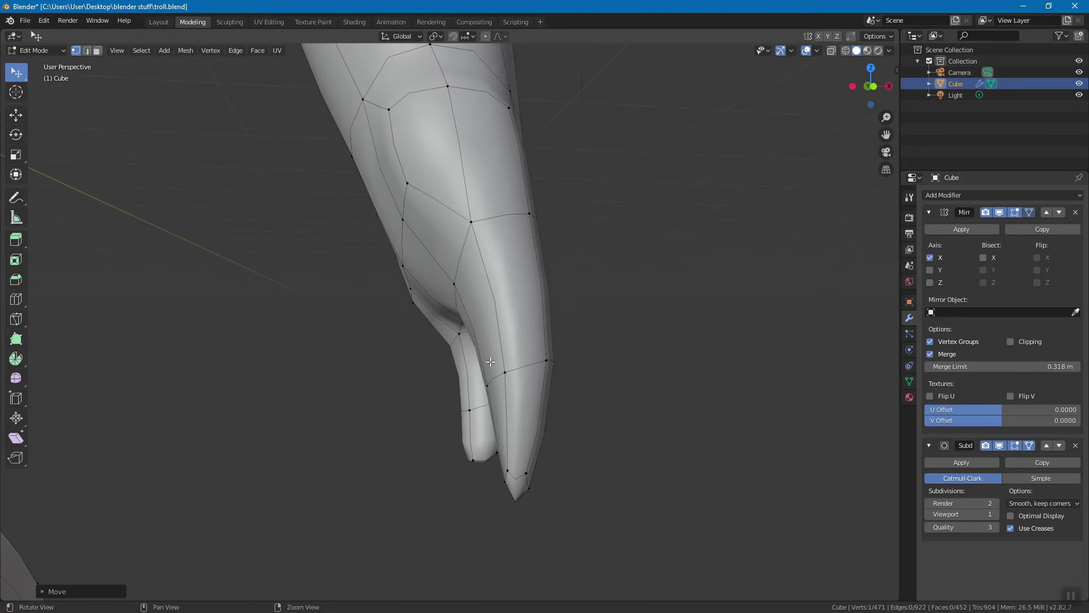
Nudge two neighbouring vertices of the front finger's middle loop slightly downward
left_click(545, 359)
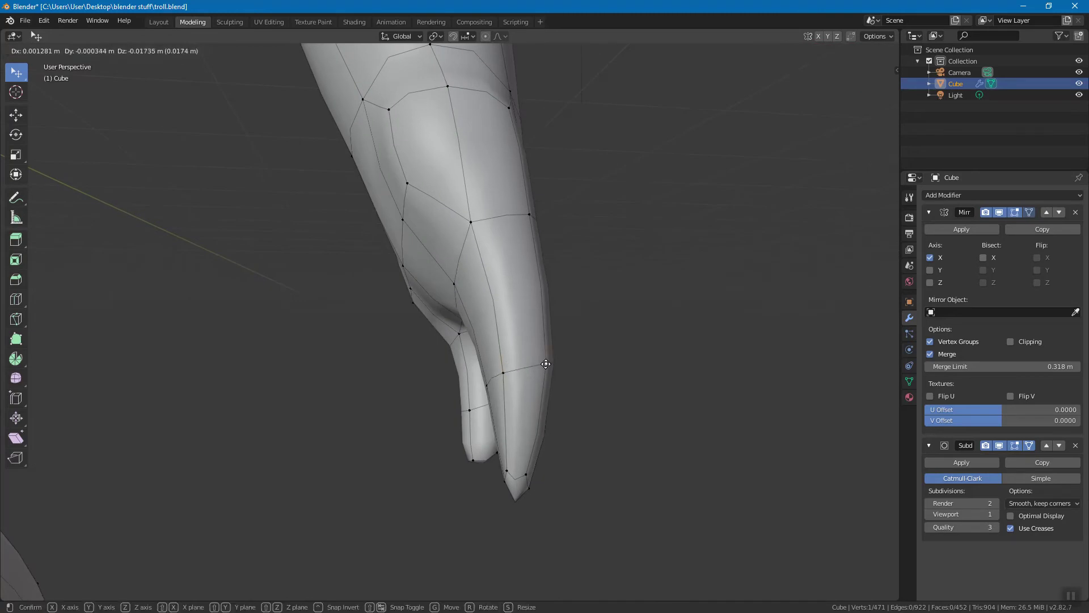
left_click(485, 37)
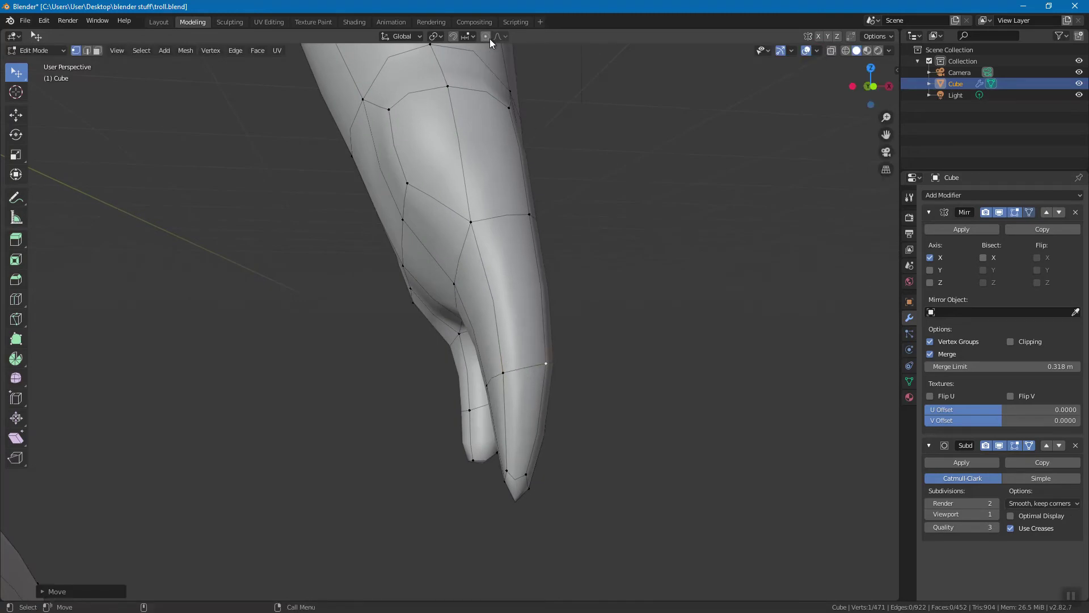
middle_click_drag(666, 297, 377, 345)
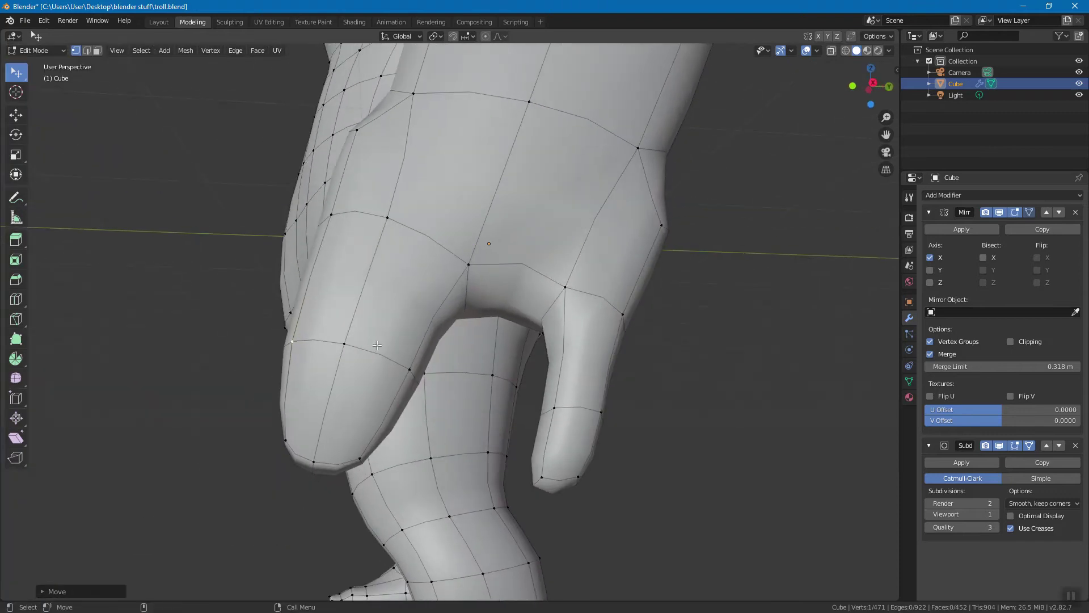
left_click(344, 344)
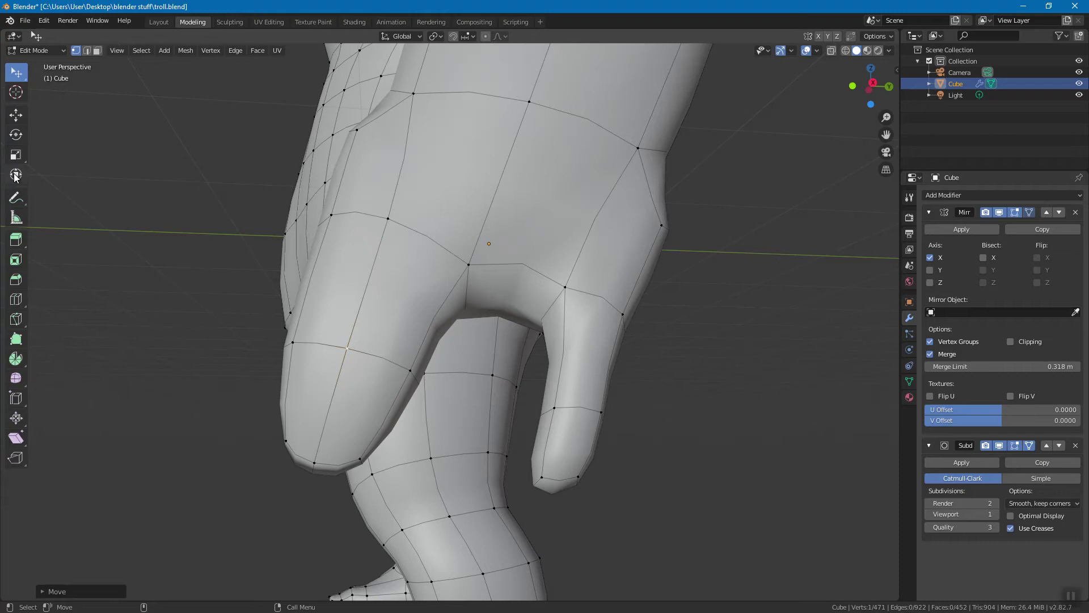
Change to edge selection and move the rear finger's middle, base and tip edges to round out its outline
middle_click_drag(646, 378, 394, 387)
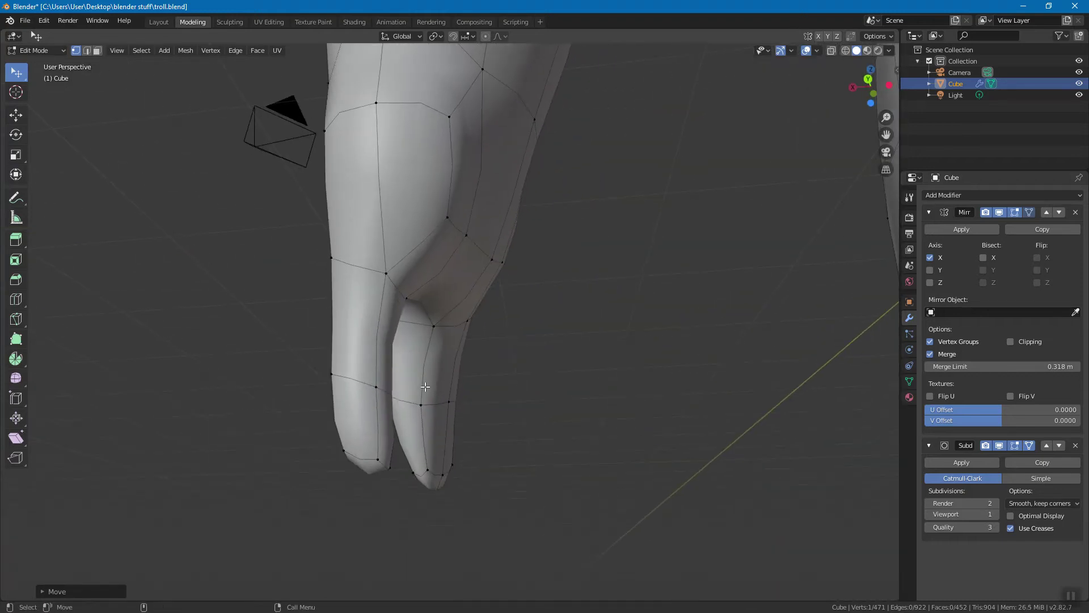
key("2")
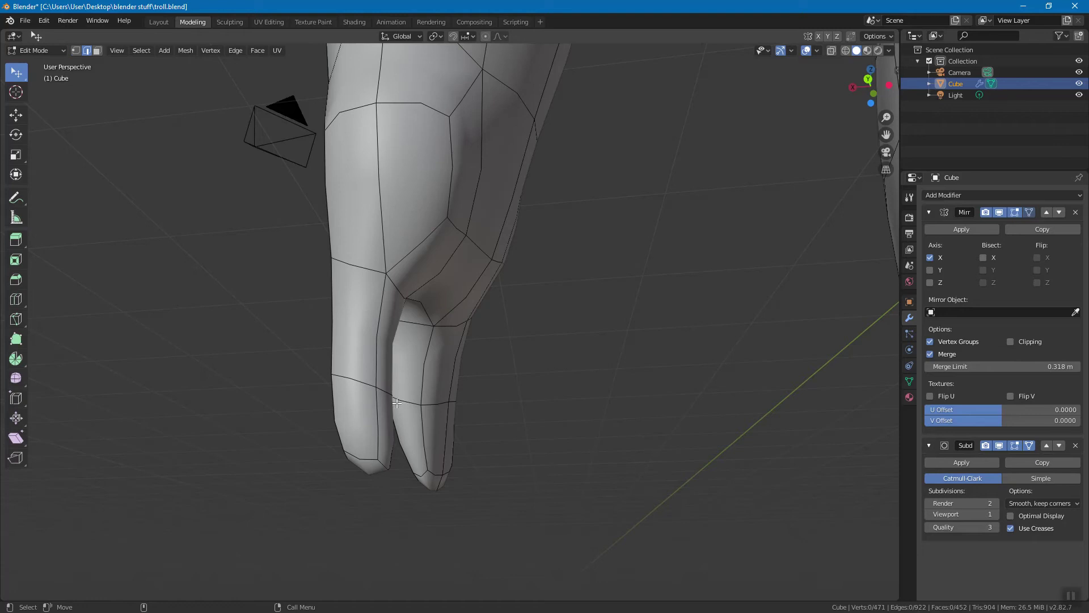
middle_click_drag(450, 370, 400, 399)
left_click_drag(394, 401, 391, 386)
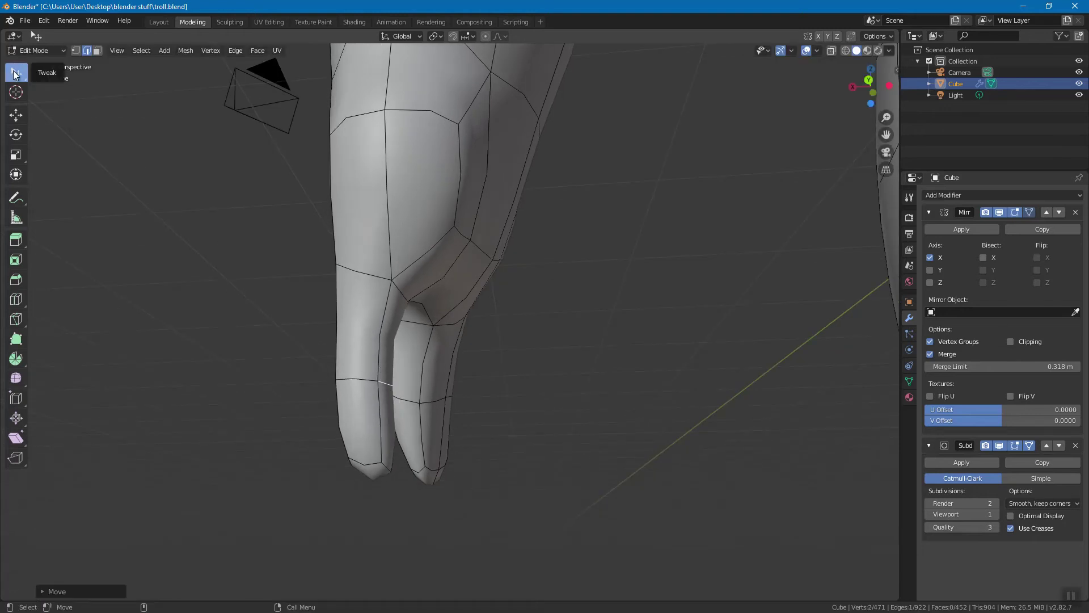
middle_click_drag(397, 283, 599, 407)
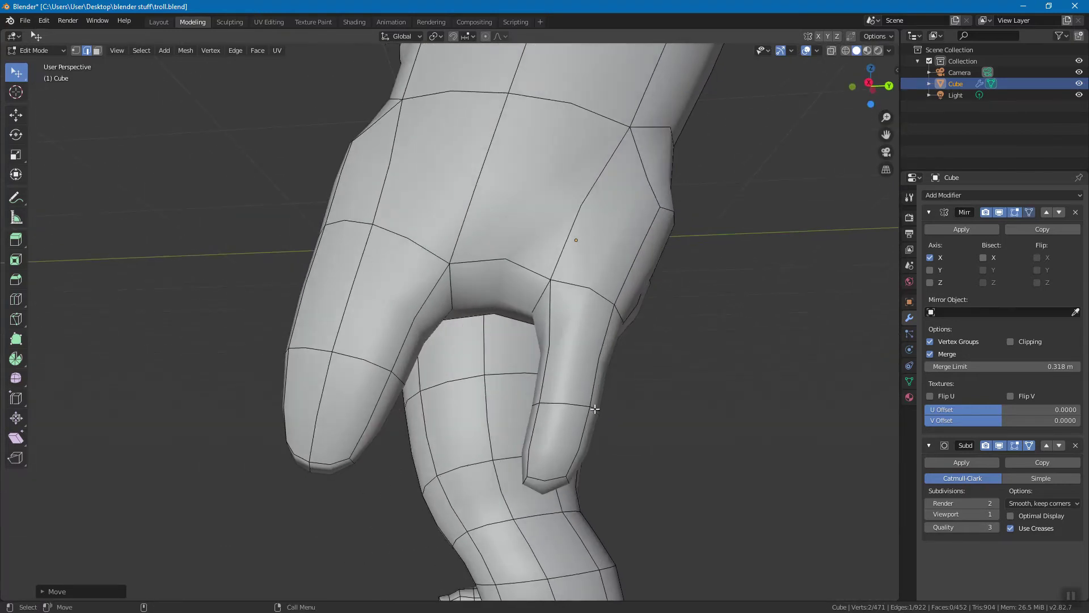
key("g")
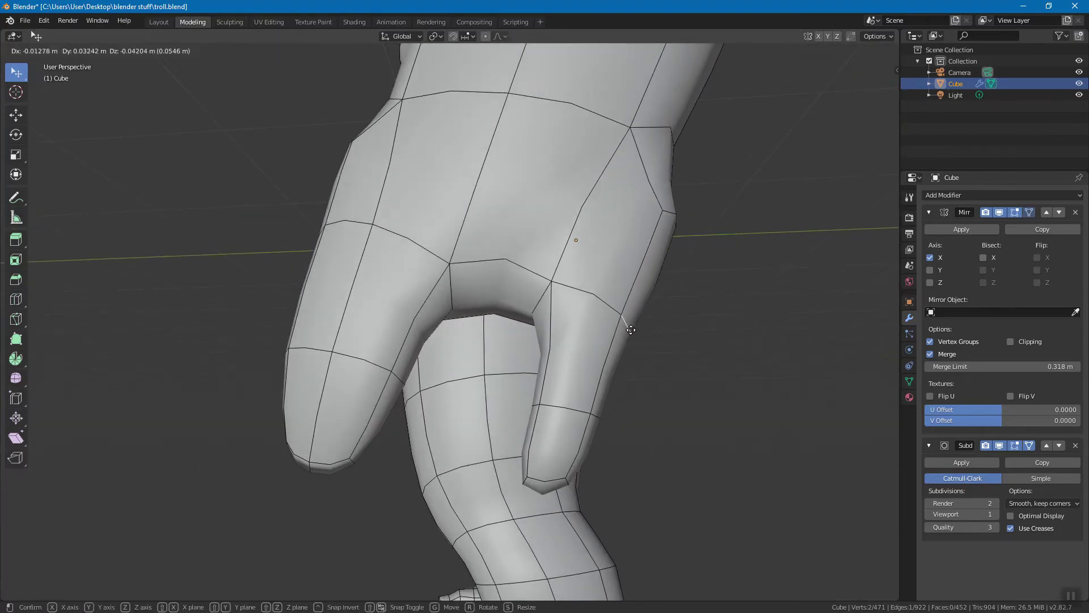
left_click(570, 460)
key("g")
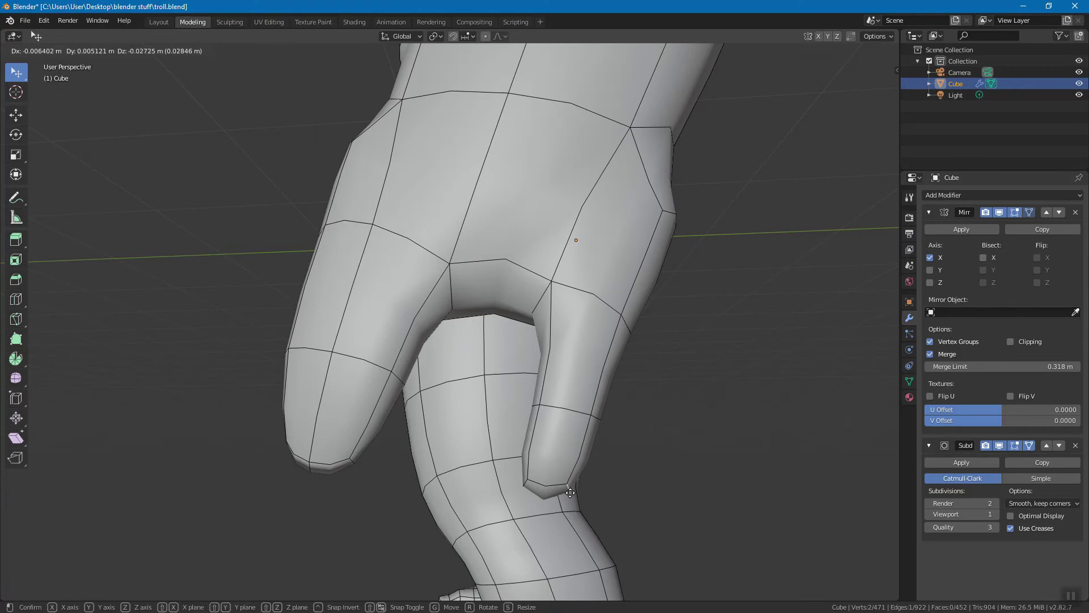
left_click(569, 488)
Move the rear finger's selected tip edge inward as seen from below
middle_click_drag(618, 452, 596, 357)
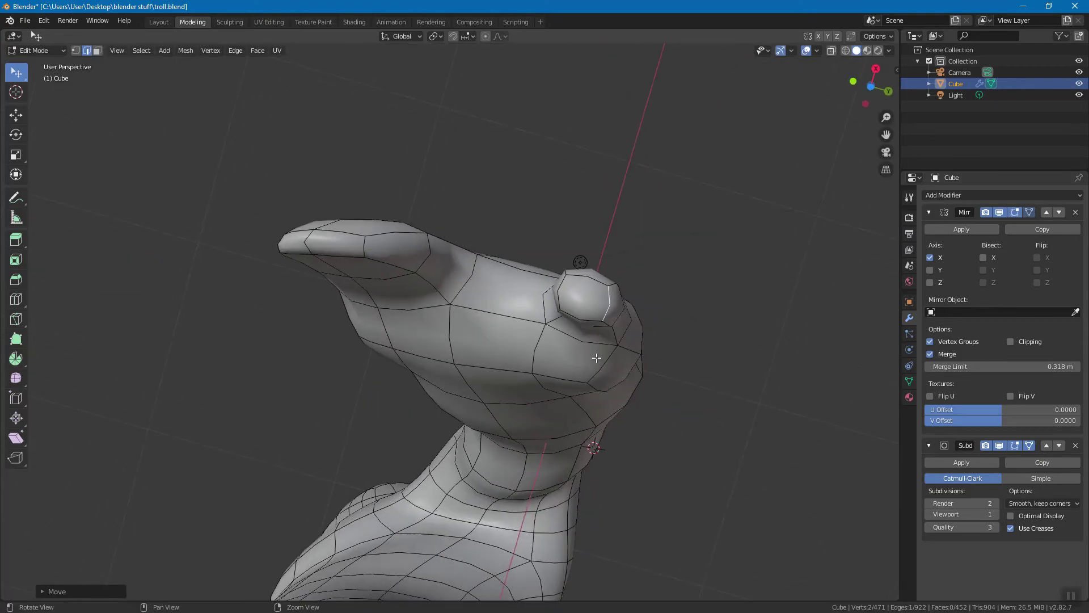
key("g")
left_click(584, 321)
Nudge three edges of the hand one at a time to refine its contour
middle_click_drag(584, 321, 392, 316)
left_click(347, 228)
key("g")
left_click(354, 236)
left_click(538, 250)
key("g")
left_click(536, 249)
left_click(487, 244)
key("g")
left_click(486, 244)
Change to vertex selection and raise the vertex on the front edge of the front finger's middle loop
middle_click_drag(404, 352, 424, 397)
key("1")
left_click_drag(423, 404, 424, 384)
middle_click_drag(423, 383, 522, 362)
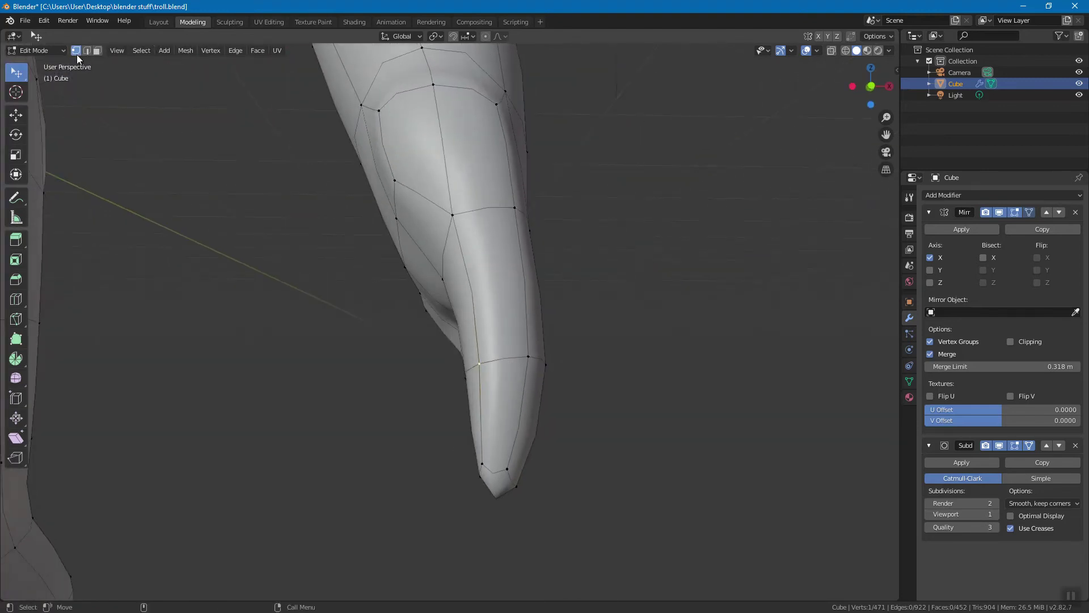
Save the troll.blend file
middle_click_drag(550, 309, 323, 312)
scroll(323, 311, "down", 10)
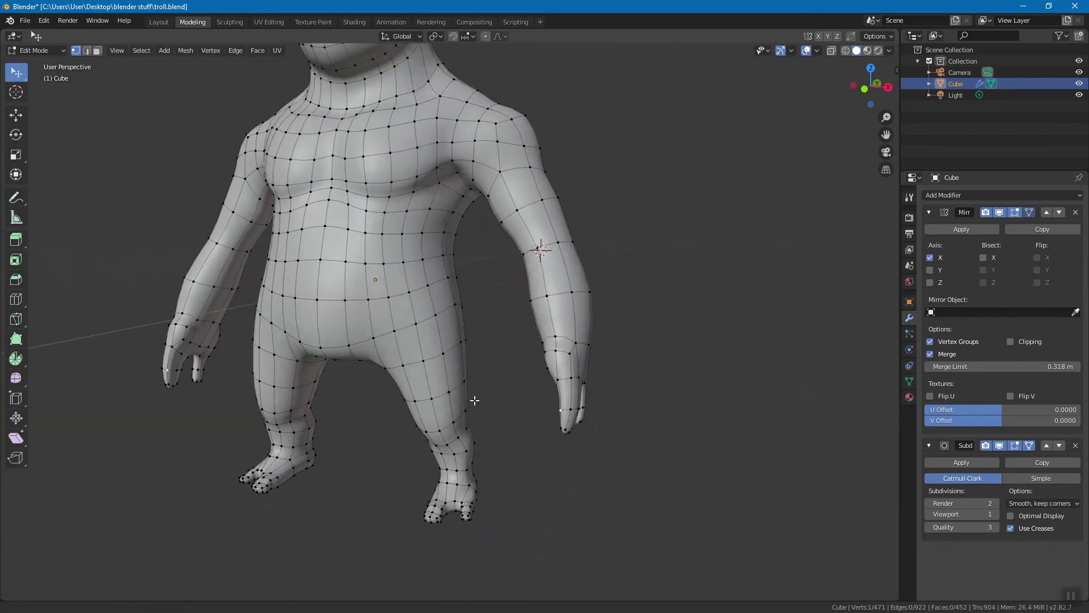
scroll(569, 416, "up", 3)
middle_click_drag(569, 416, 569, 389)
scroll(569, 389, "up", 4)
key("ctrl+s")
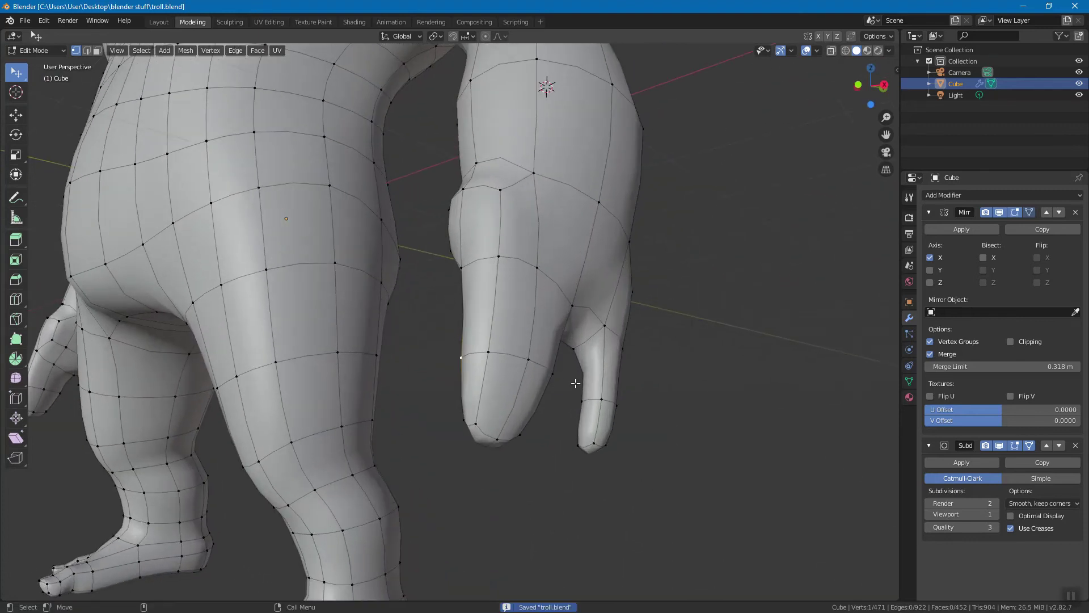
Check the hand's shape from several sides and switch from the Tweak tool to the Select Box tool
middle_click_drag(556, 343, 576, 240)
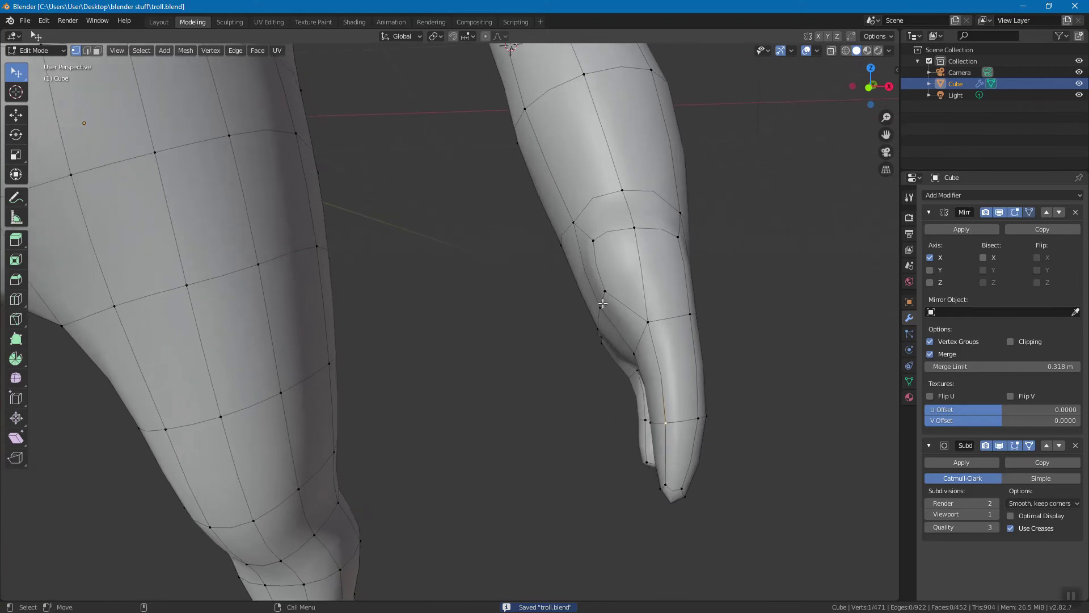
scroll(678, 316, "down", 3)
middle_click_drag(678, 316, 422, 285)
scroll(401, 323, "up", 3)
middle_click_drag(401, 323, 641, 320)
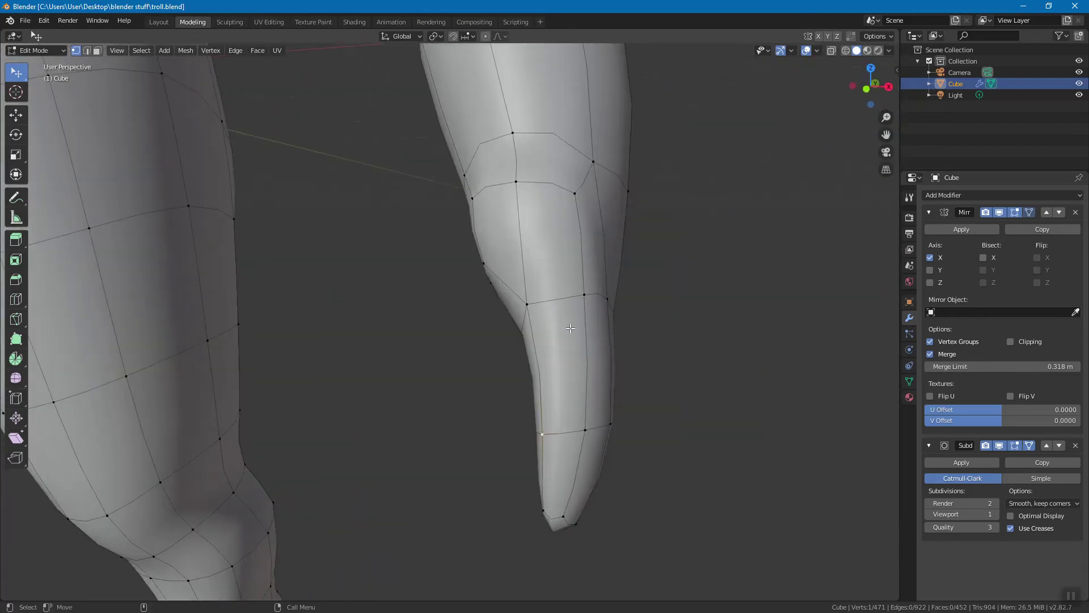
middle_click_drag(570, 328, 585, 333, "shift")
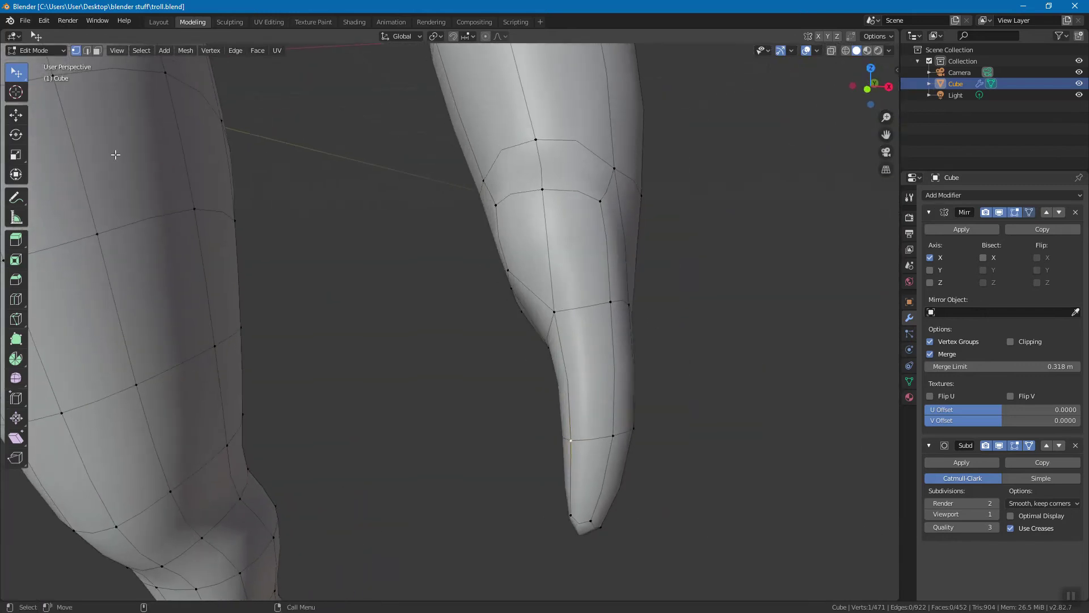
left_click(16, 72)
left_click(48, 101)
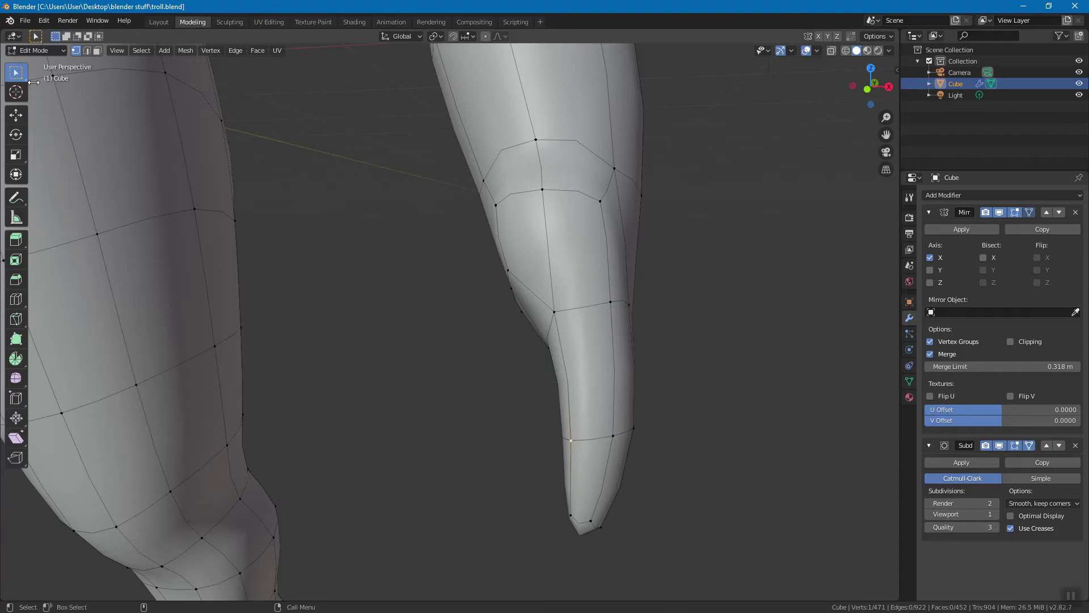
Switch to face selection and box-select the faces of the hand and both fingers
middle_click_drag(644, 323, 634, 265)
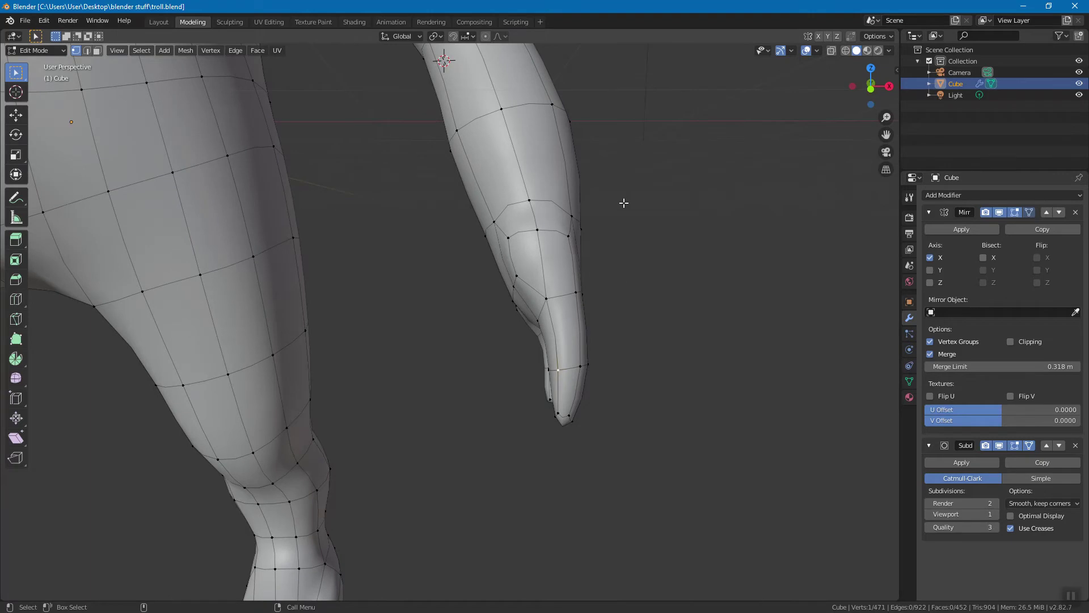
left_click_drag(617, 257, 486, 457)
middle_click_drag(635, 382, 644, 266)
left_click(640, 339)
key("3")
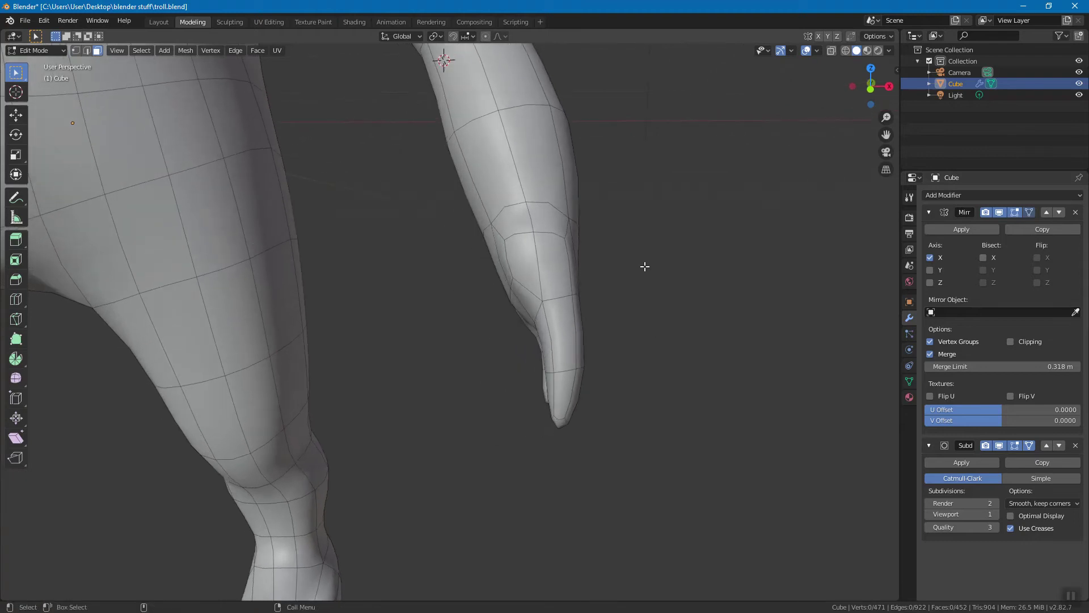
left_click_drag(628, 260, 474, 454)
middle_click_drag(618, 377, 544, 377)
scroll(565, 384, "up", 3)
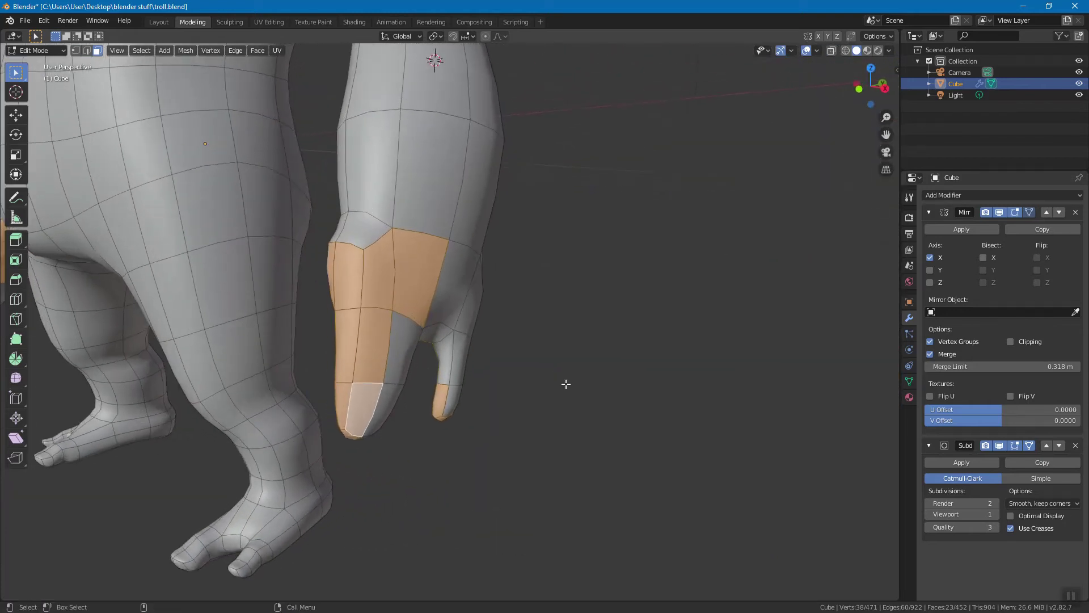
Grow the face selection twice and shrink it once to cover the whole hand up to the wrist
key("ctrl+KP_Add")
key("ctrl+KP_Add")
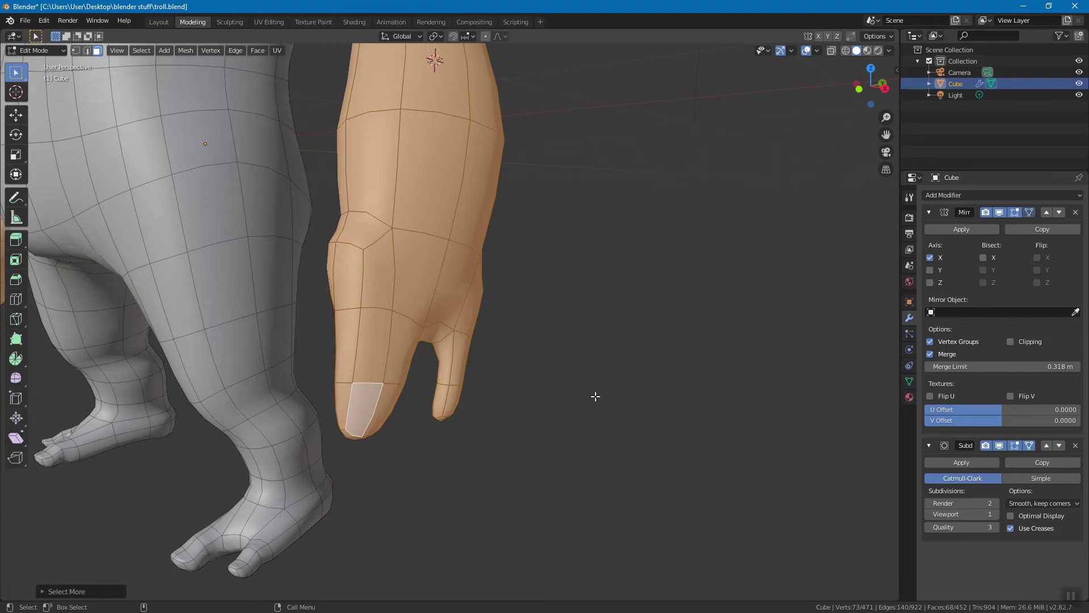
key("ctrl+KP_Subtract")
mouse_move(615, 377)
middle_mouse_down()
mouse_move(511, 376)
mouse_move(629, 377)
middle_mouse_up()
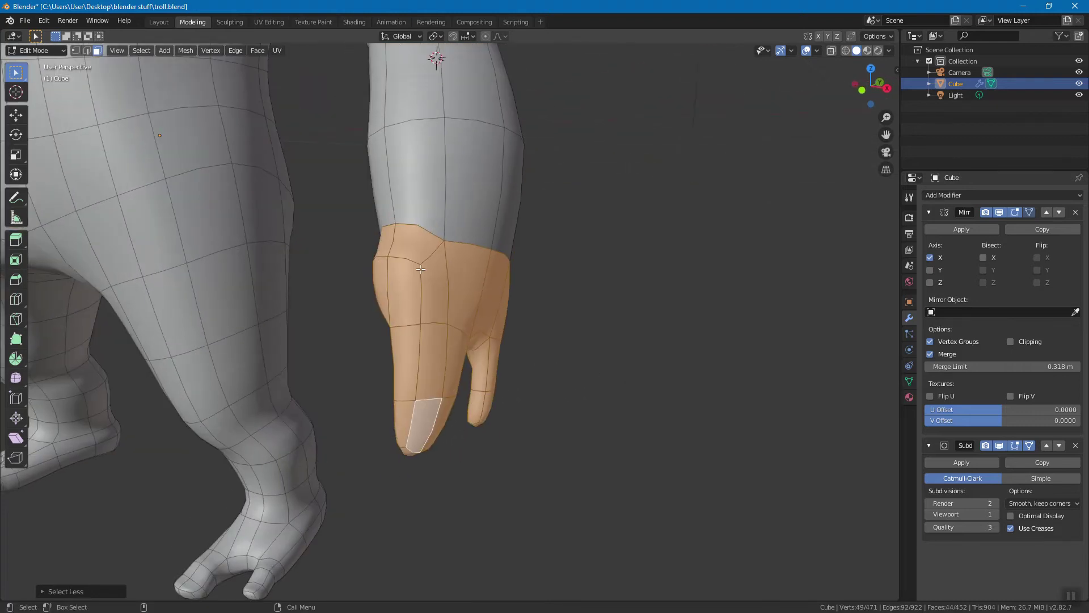
middle_click_drag(514, 337, 604, 324)
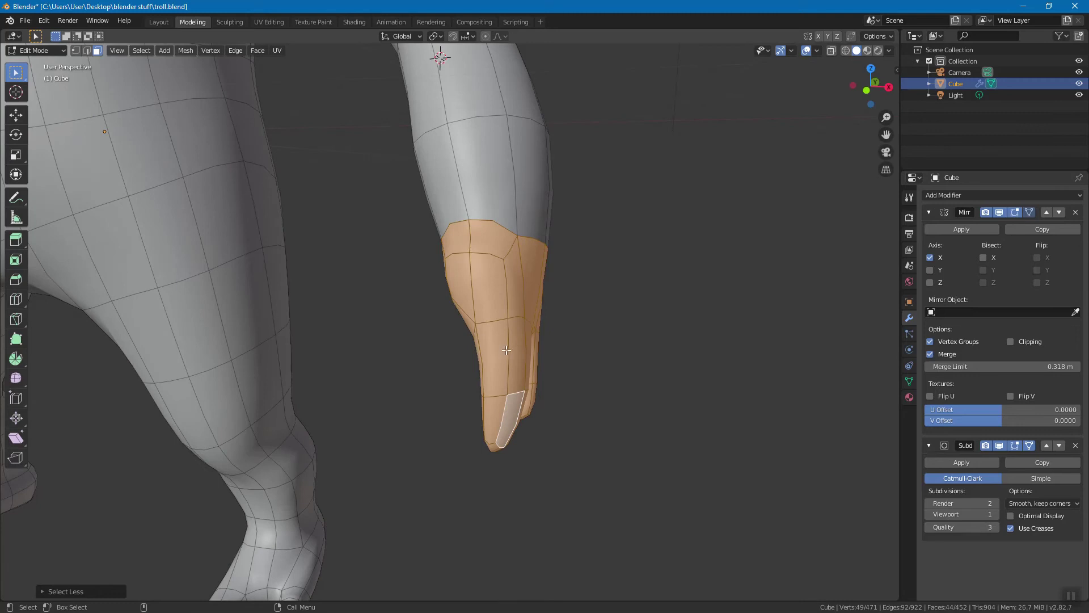
left_click(144, 50)
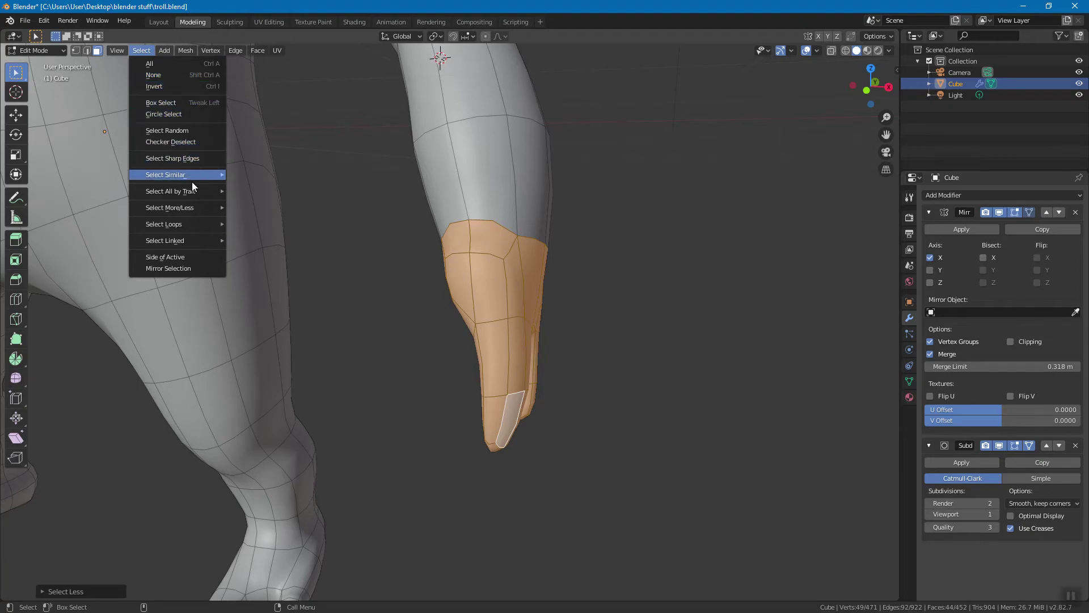
mouse_move(195, 207)
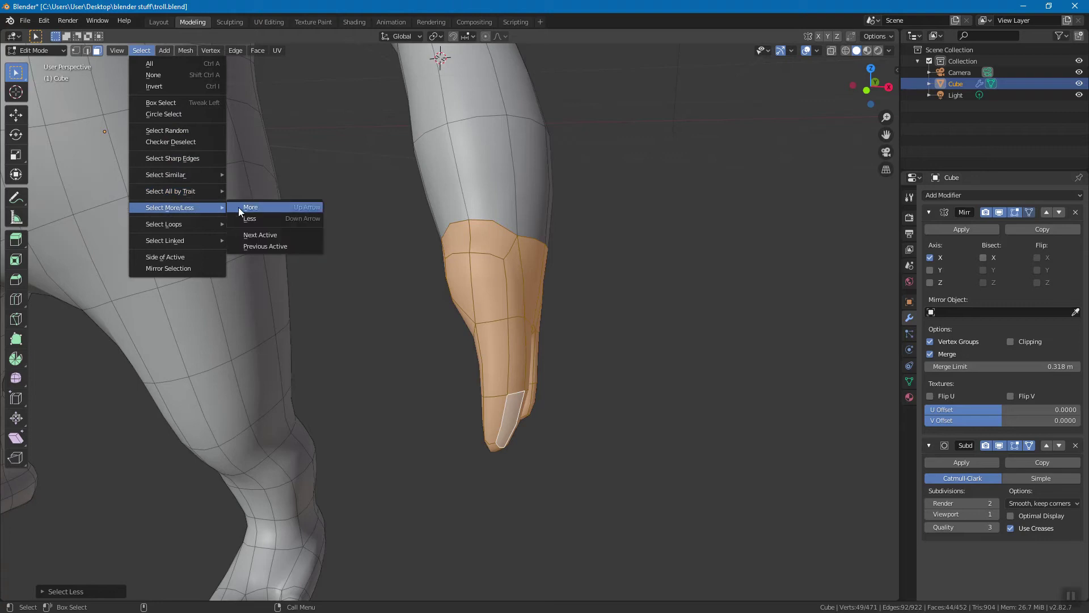
mouse_move(199, 226)
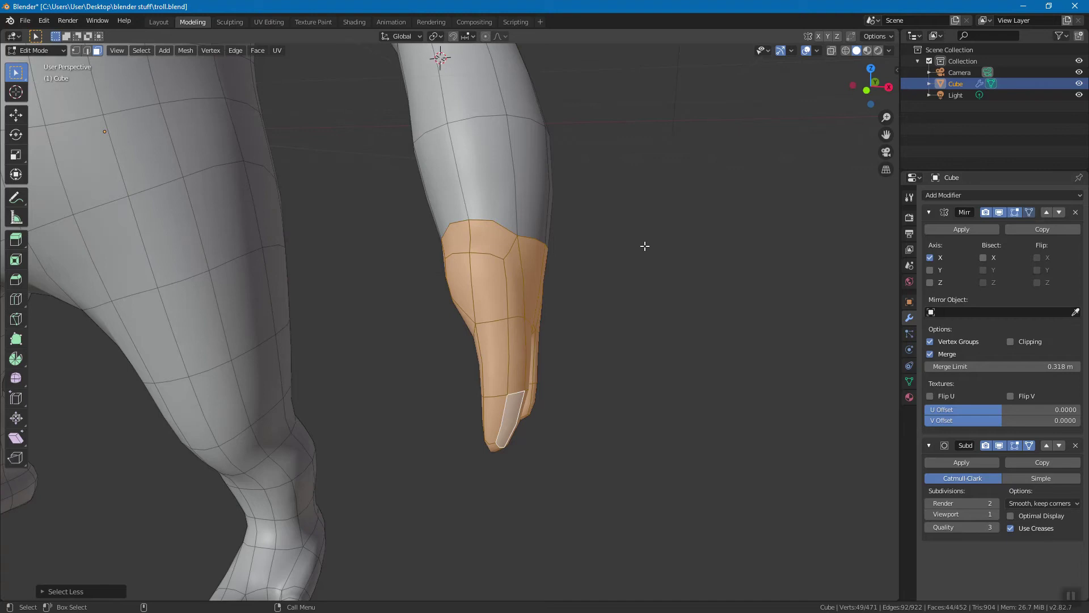
Shrink and regrow the face selection until it covers only the two fingers
middle_click_drag(622, 277, 643, 307)
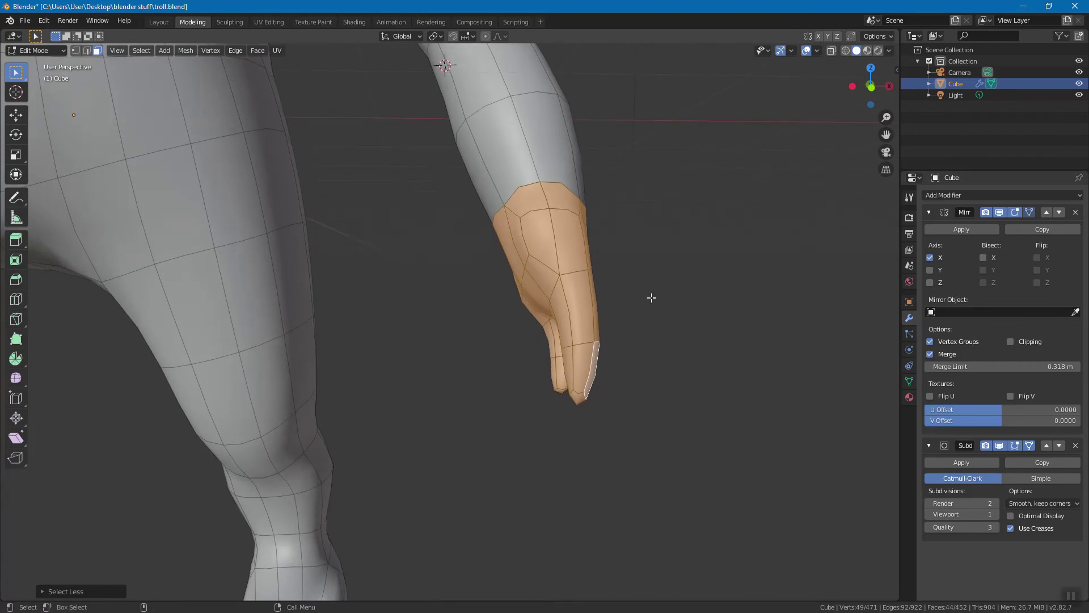
key("ctrl+KP_Subtract")
key("ctrl+KP_Subtract")
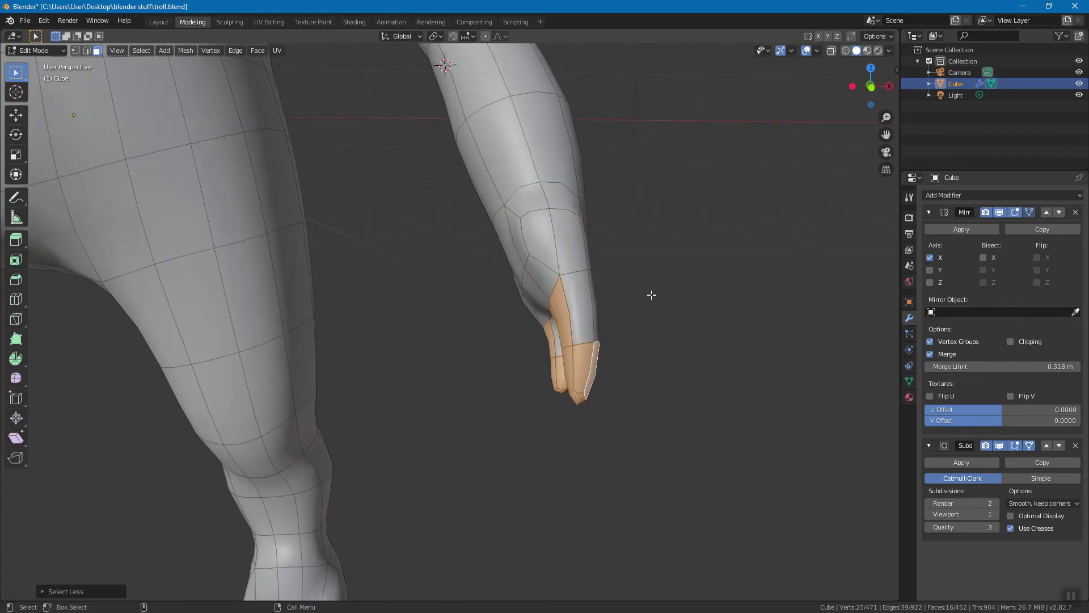
key("ctrl+KP_Add")
key("ctrl+KP_Subtract")
key("ctrl+KP_Subtract")
key("ctrl+KP_Add")
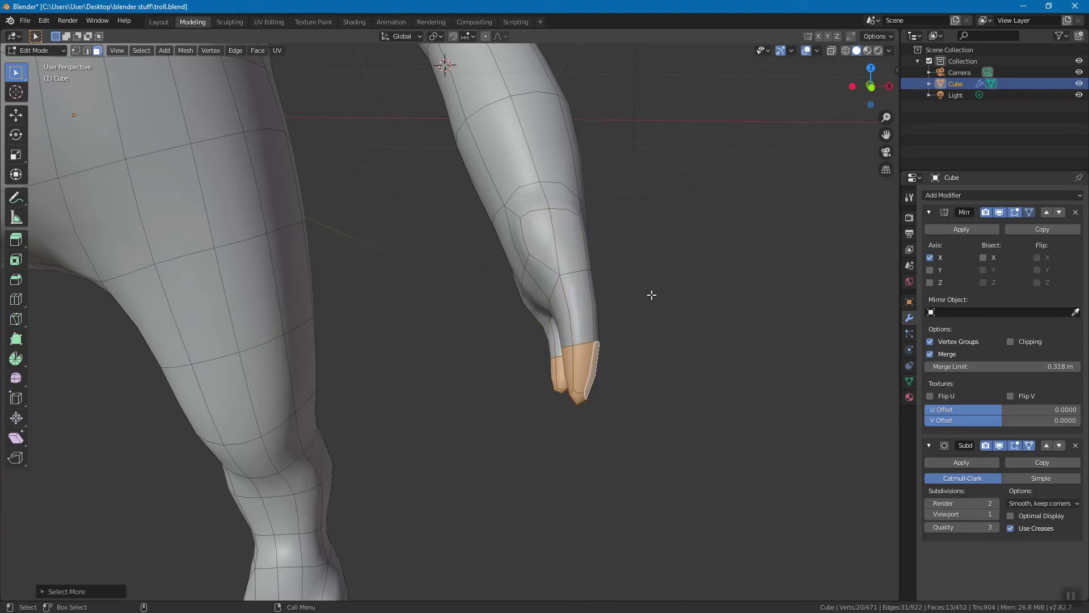
key("ctrl+KP_Add")
middle_click_drag(644, 293, 567, 334)
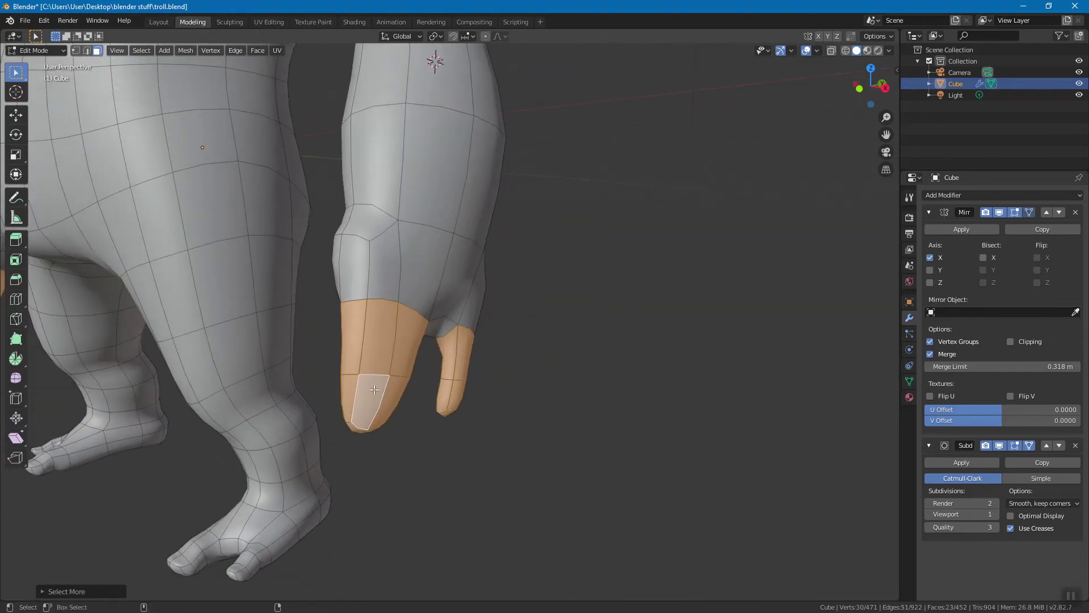
middle_click_drag(590, 375, 717, 331)
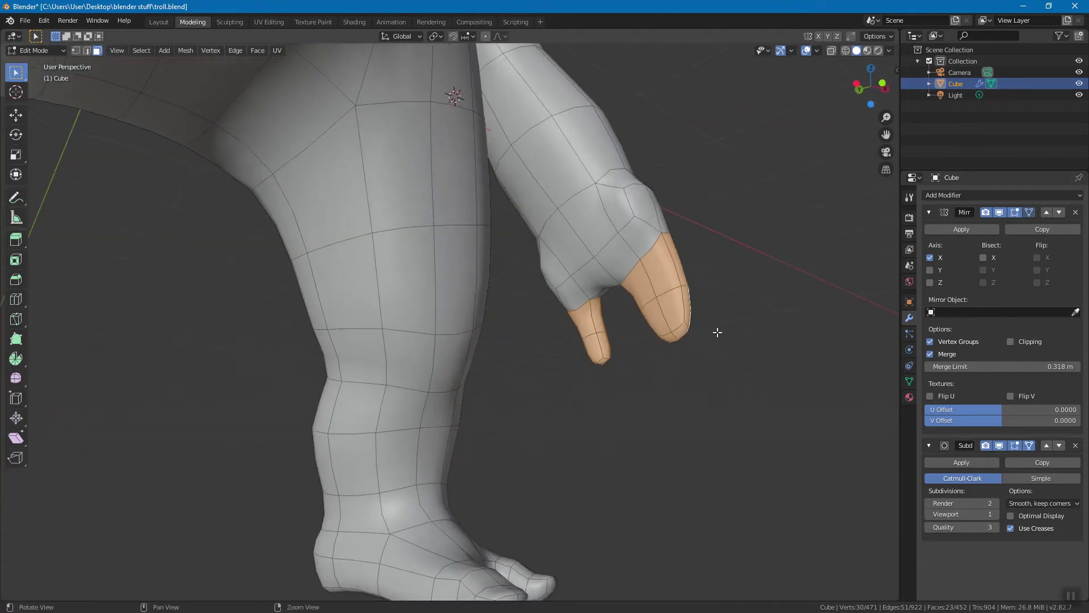
Switch to the Select Circle tool and add the faces bridging the two fingers to the finger selection
key("w")
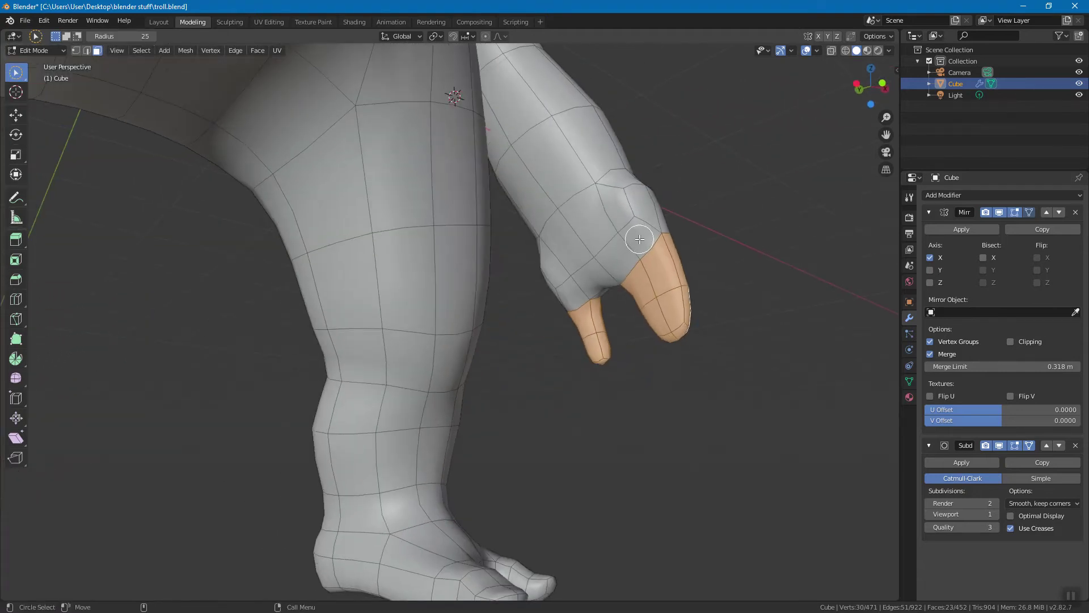
scroll(627, 255, "up", 5)
left_click(571, 297, "alt")
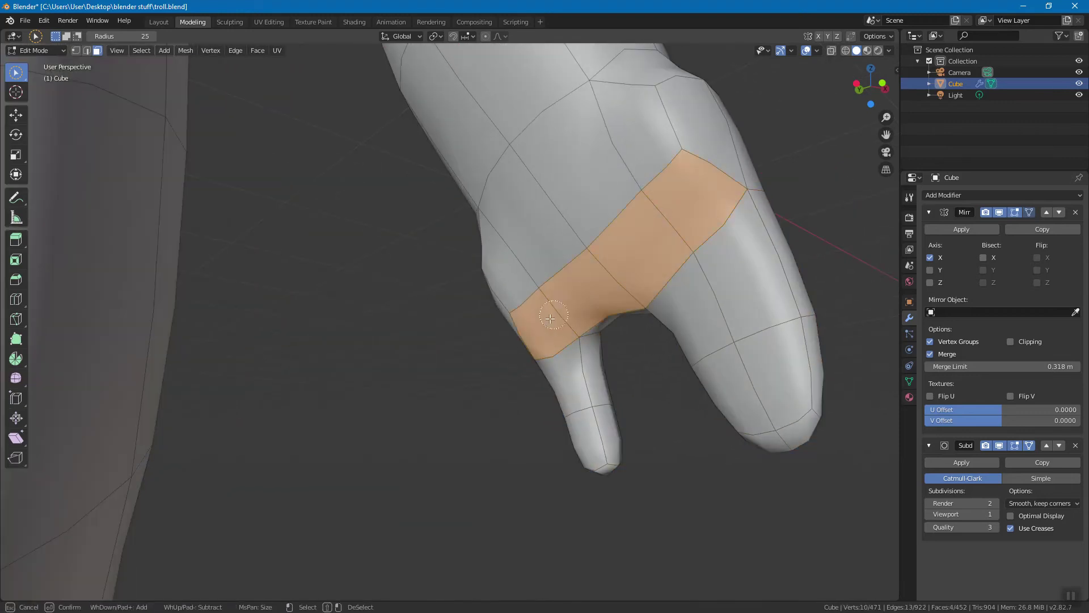
key("ctrl+z")
mouse_move(700, 197)
left_mouse_down()
mouse_move(630, 283)
mouse_move(545, 329)
mouse_move(562, 316)
left_mouse_up()
mouse_move(562, 316)
middle_mouse_down()
mouse_move(555, 277)
mouse_move(357, 253)
middle_mouse_up()
left_click(357, 253)
middle_click_drag(466, 253, 579, 296)
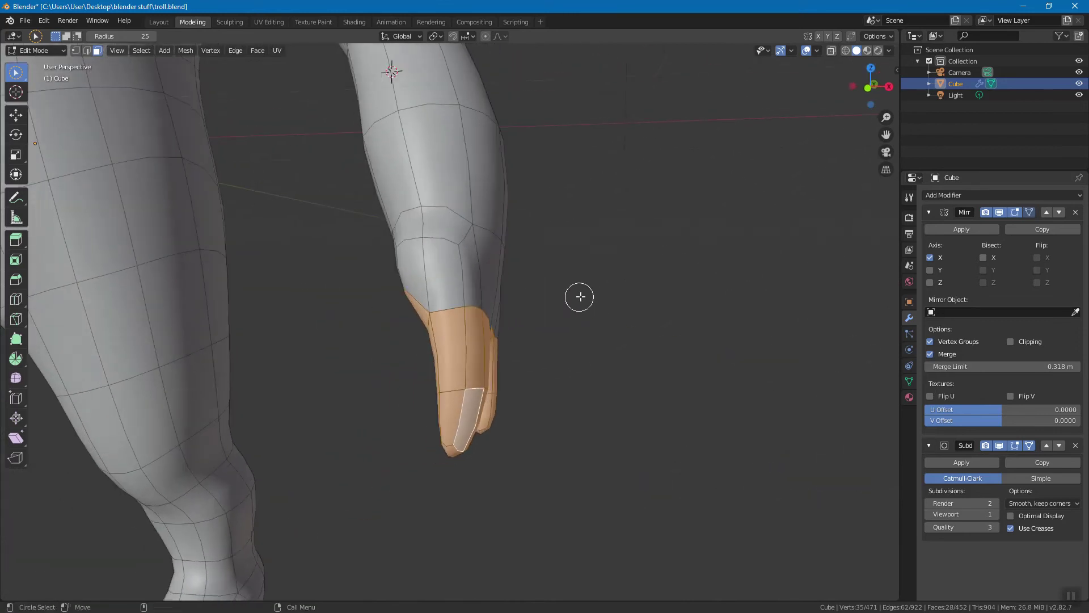
Move the selected fingers down to lengthen the palm and rotate them slightly inward toward the leg
key("g")
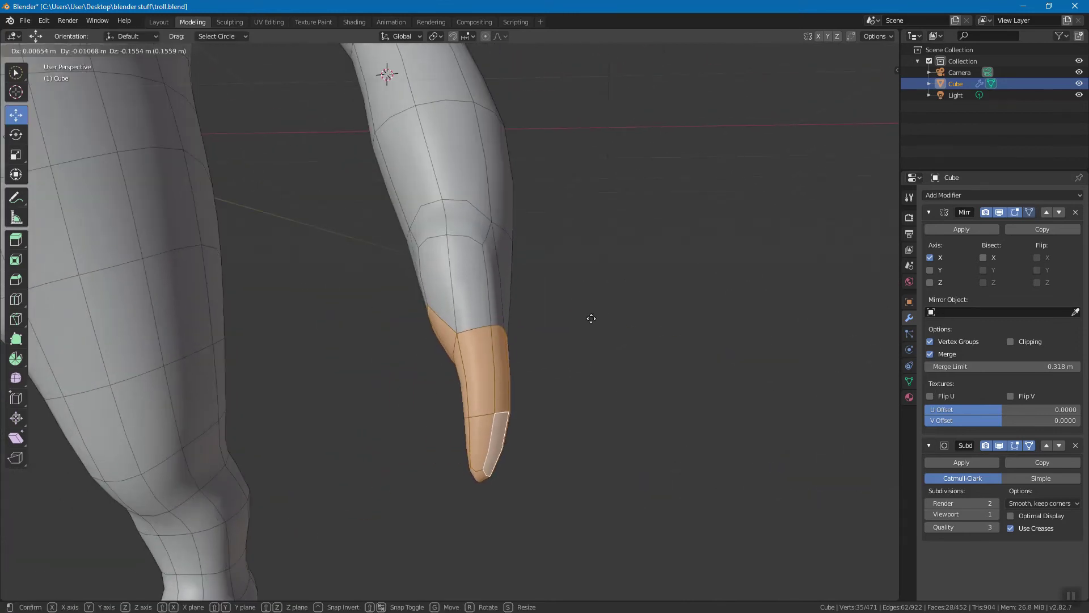
left_click(587, 323)
key("shift+space")
key("r")
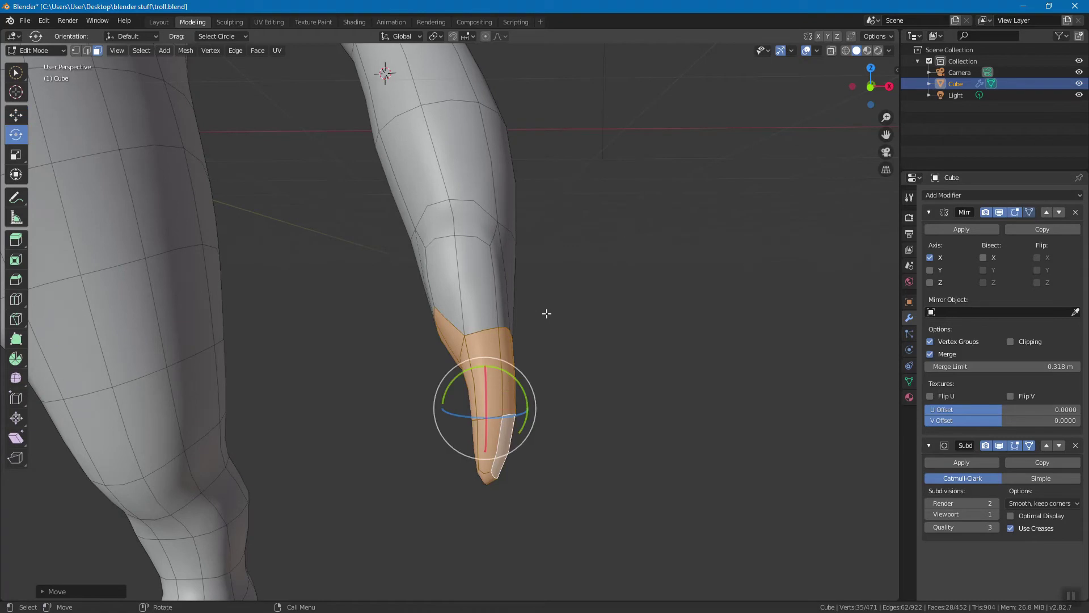
key("r")
left_click(555, 311)
Reposition the selected fingers with small moves in the front and side views, and clear the selection
key("shift+space")
key("g")
key("g")
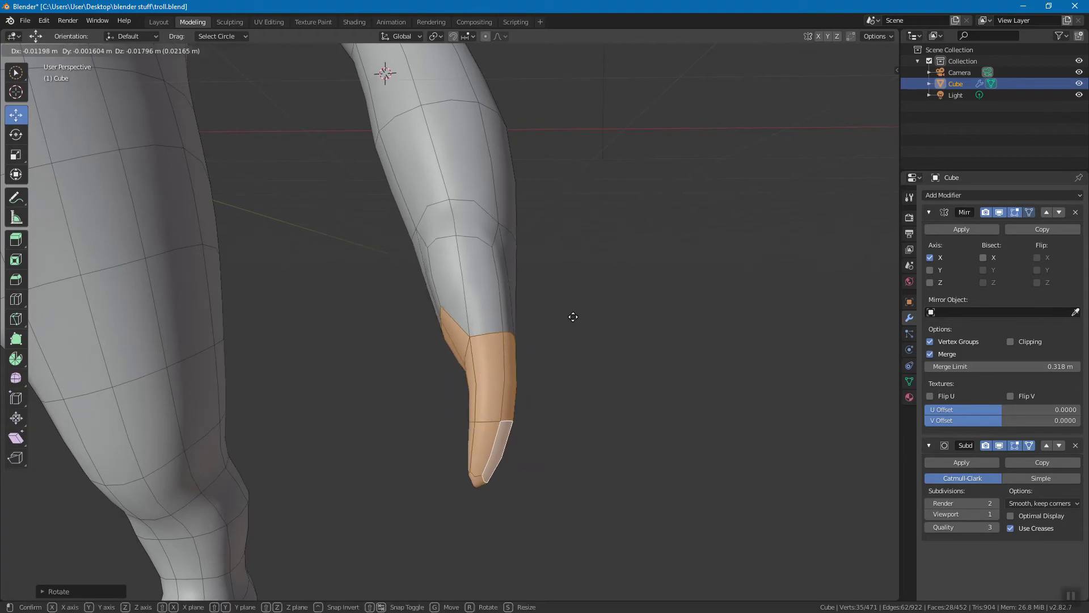
left_click(568, 324)
scroll(526, 316, "down", 5)
middle_click_drag(526, 316, 496, 314)
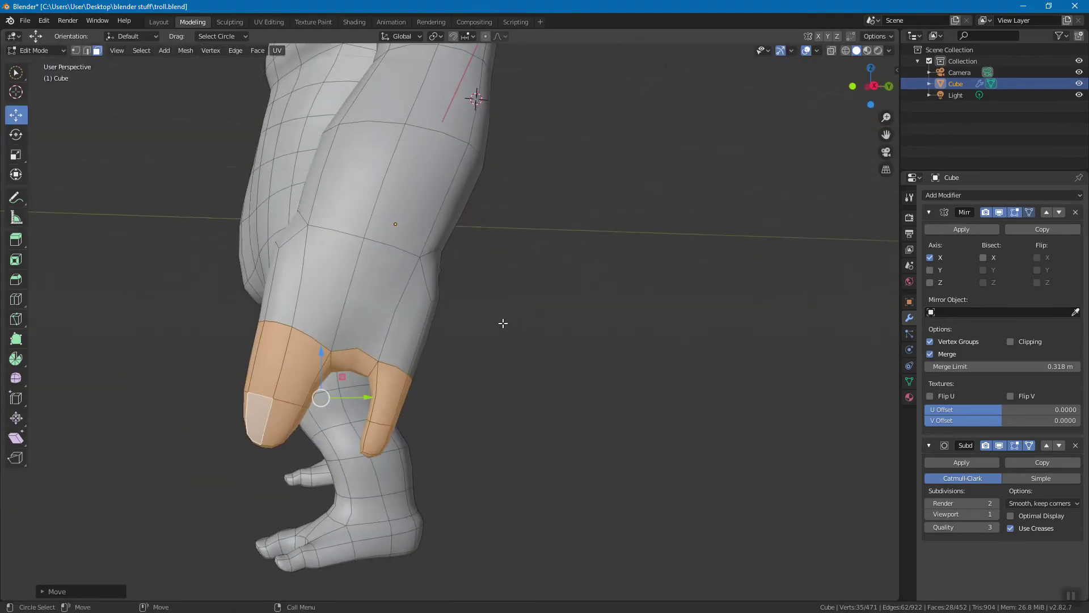
key("g")
left_click(542, 318)
left_click(544, 316)
Switch to edge selection and add one loop cut around the palm between the wrist and the fingers
scroll(474, 299, "up", 4)
middle_click_drag(474, 299, 582, 310)
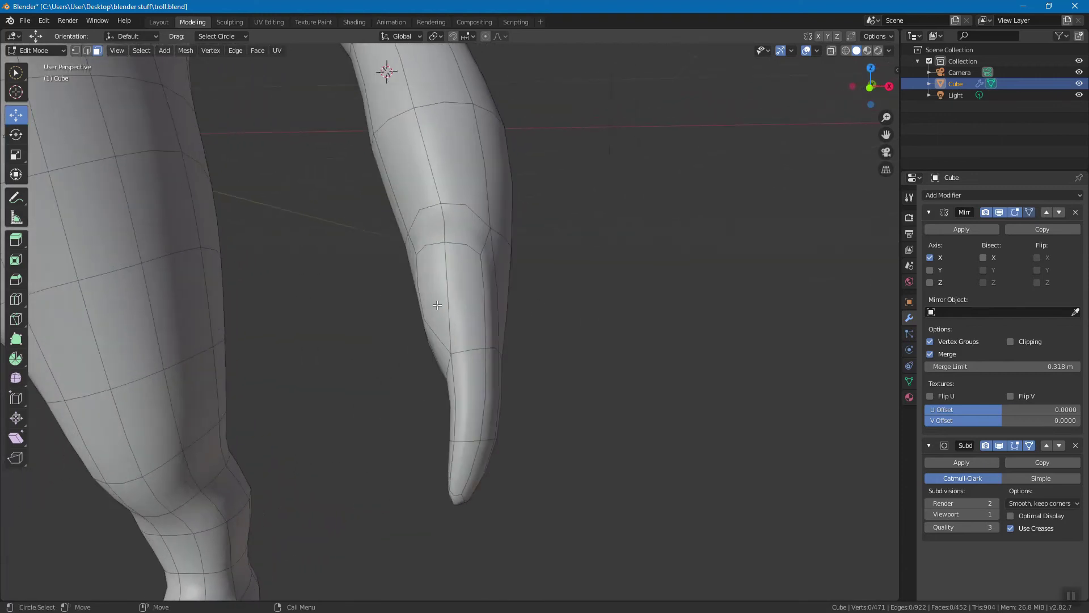
middle_click_drag(454, 322, 579, 189)
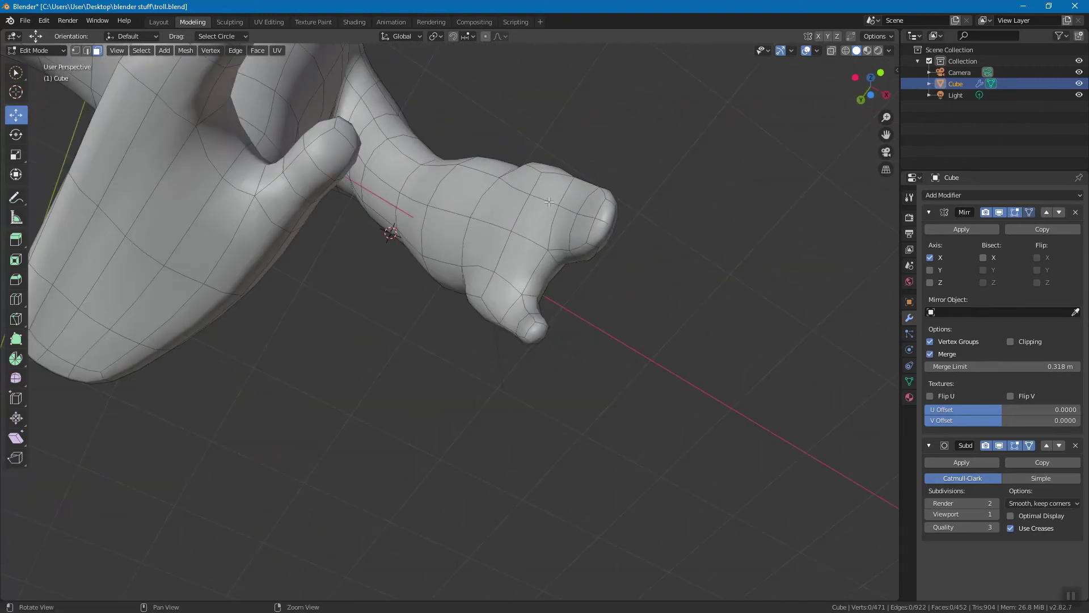
middle_click_drag(542, 301, 357, 332)
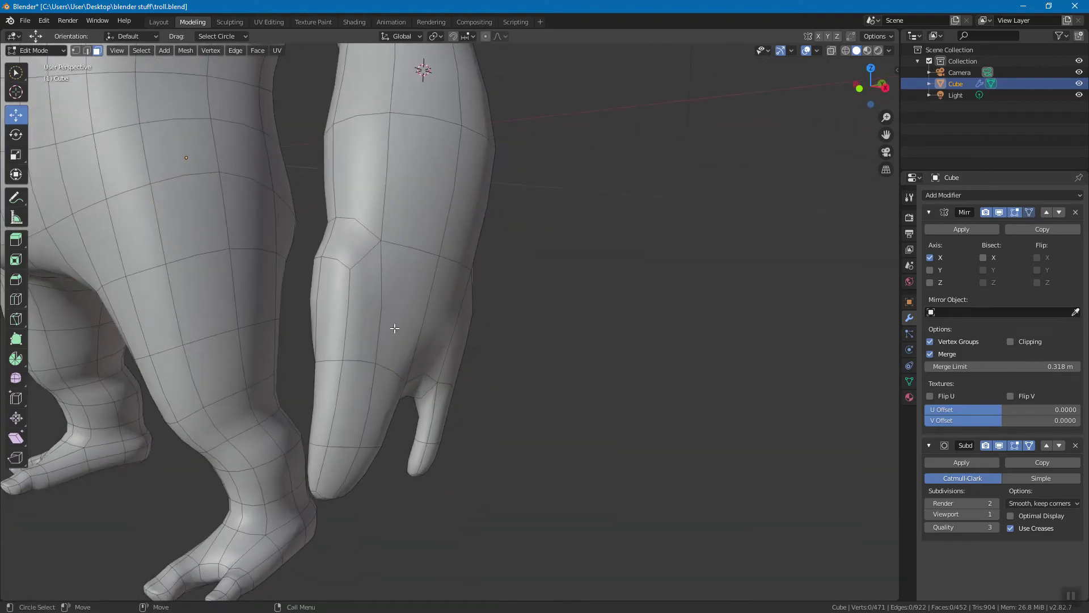
middle_click_drag(416, 305, 508, 318, "shift")
key("2")
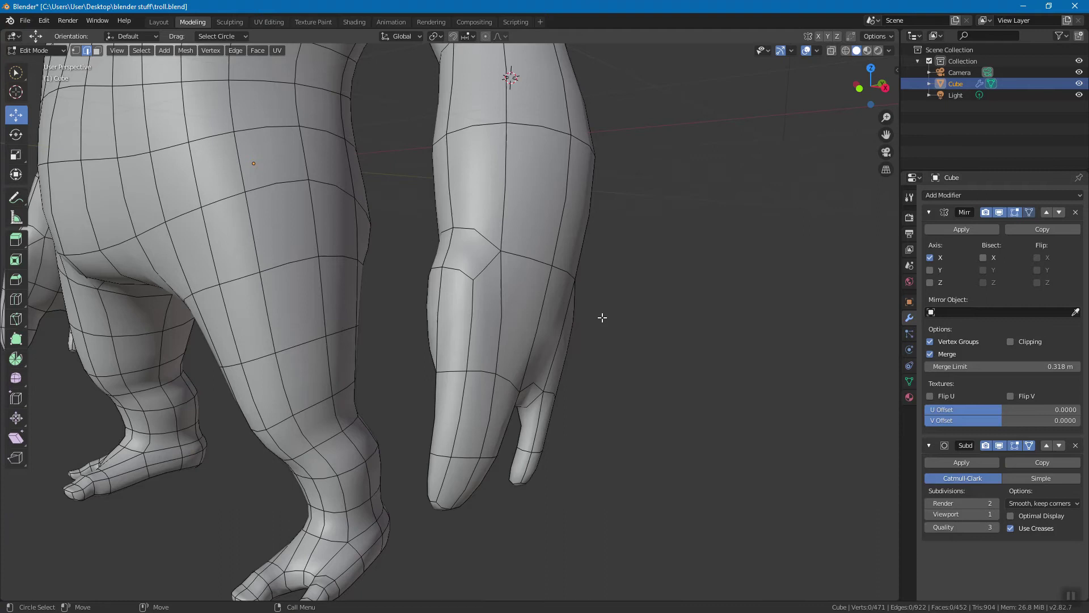
right_click(602, 317)
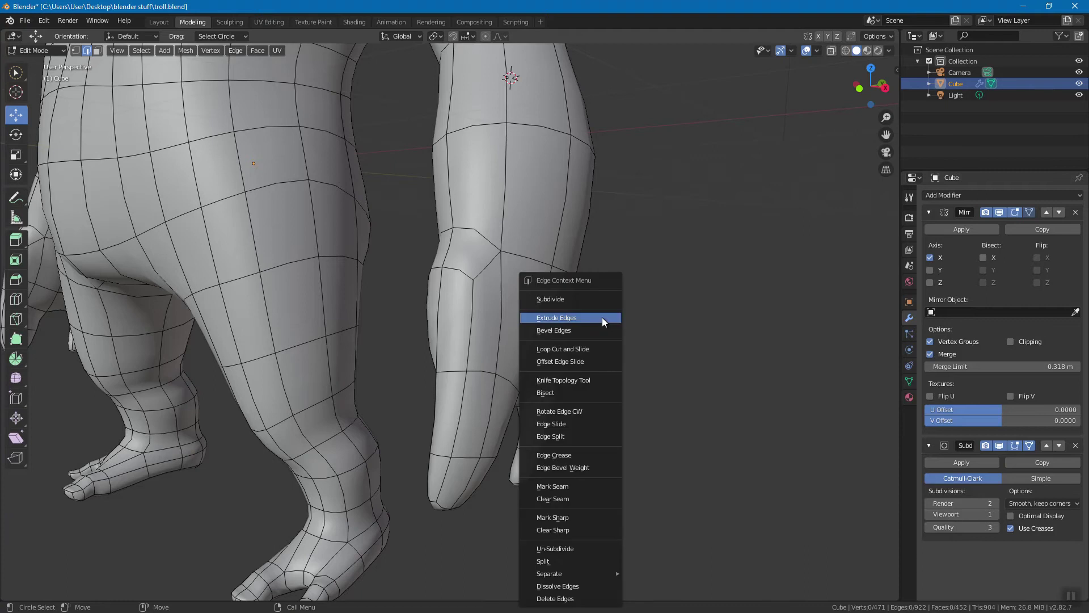
left_click(587, 349)
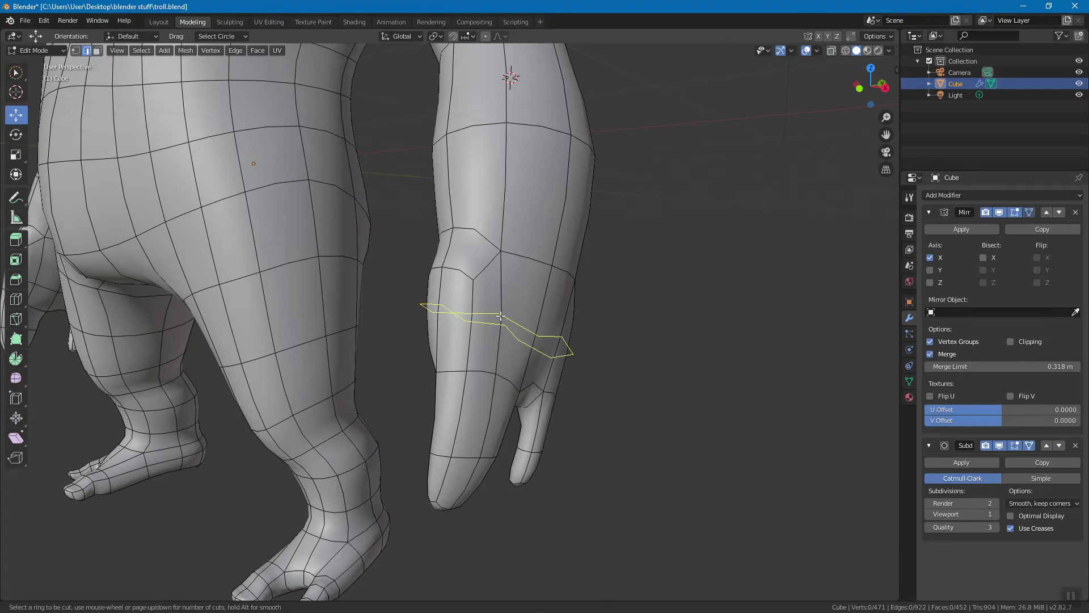
left_click(501, 316)
left_click(609, 323)
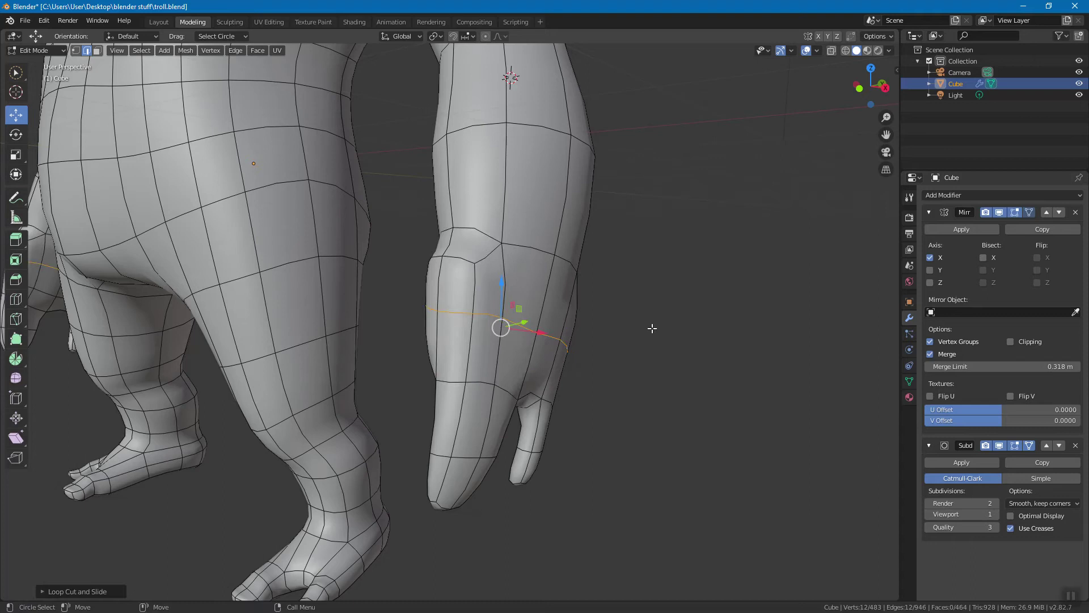
Shift the new palm edge loop slightly and reselect it to check its placement from several sides
middle_click_drag(650, 330, 448, 294)
key("g")
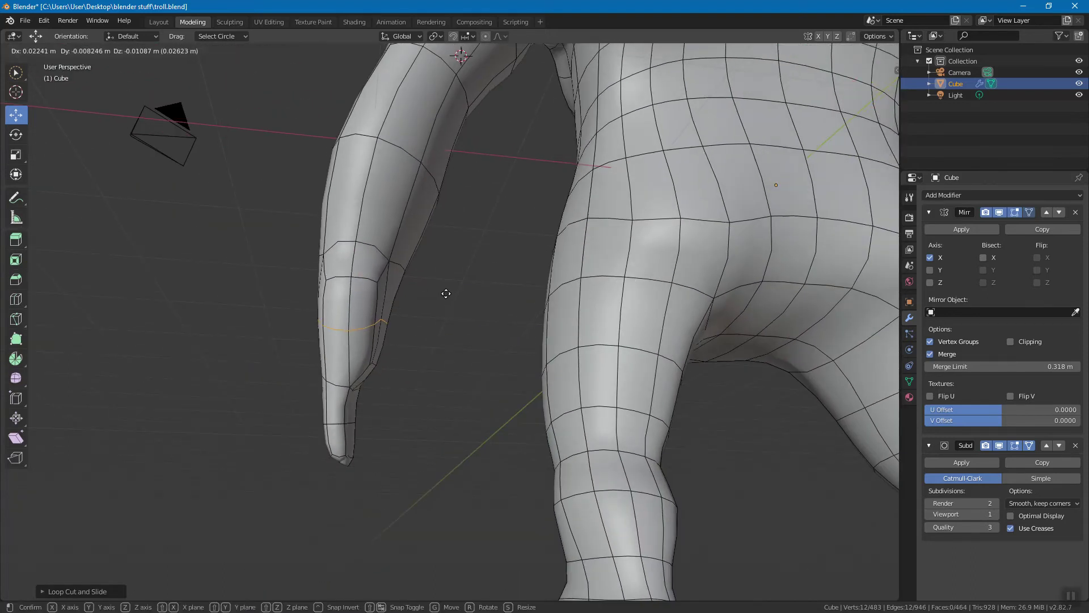
left_click(454, 296)
left_click(454, 296)
middle_click_drag(432, 318, 485, 329)
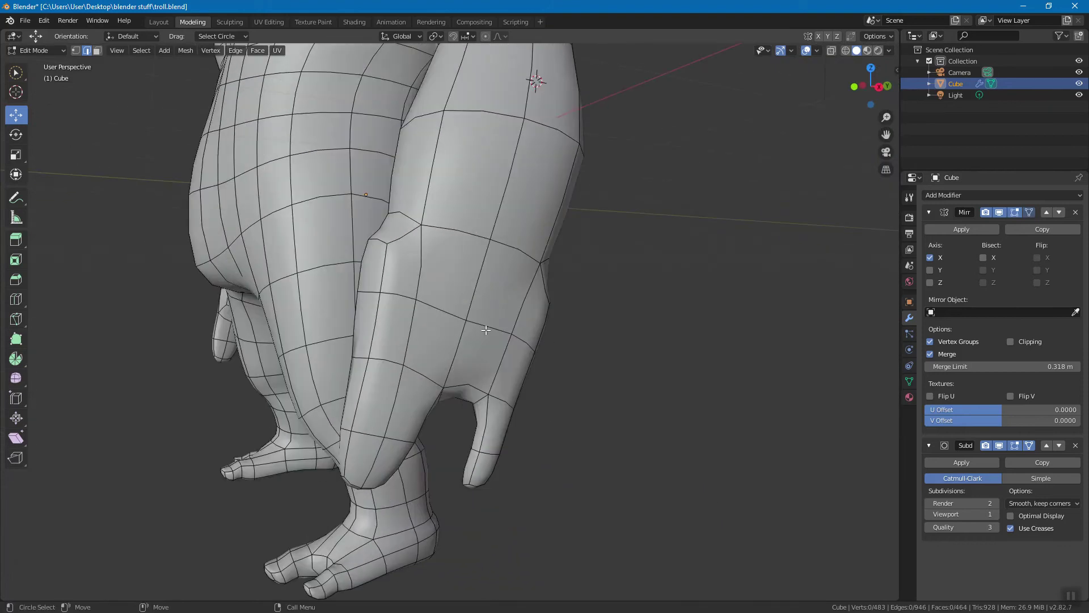
left_click(486, 325, "alt")
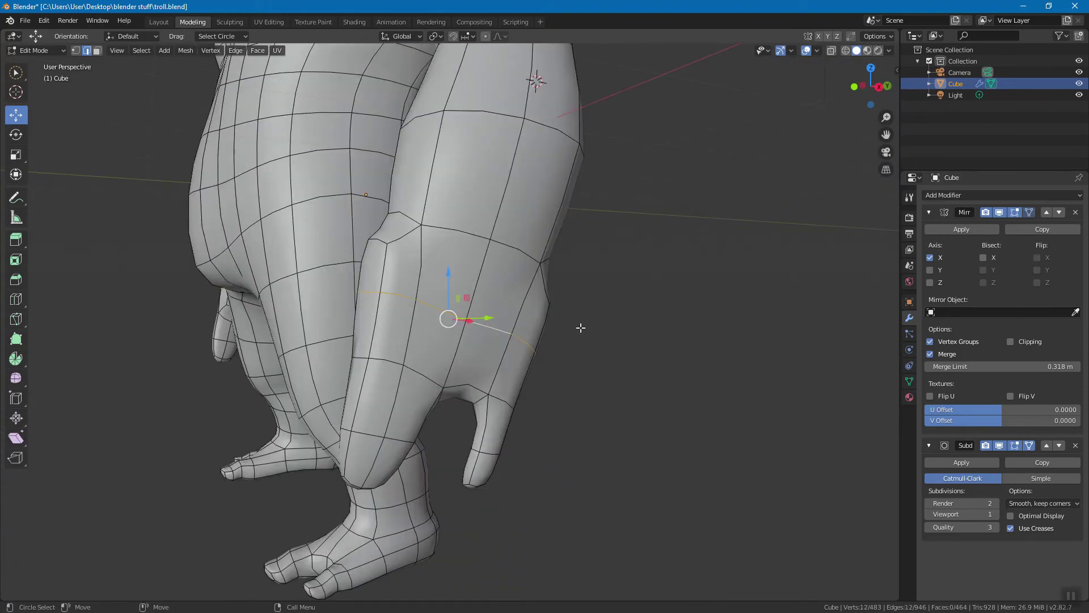
middle_click_drag(634, 338, 676, 382)
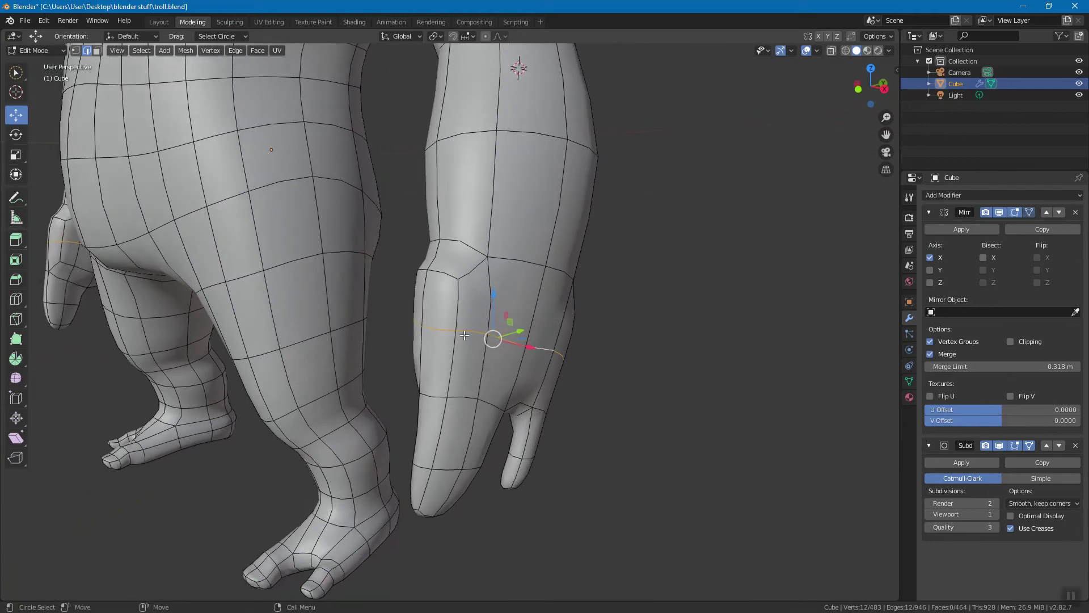
middle_click_drag(631, 380, 686, 361)
left_click(685, 361)
Switch to face selection and extrude the side face of the palm just below the wrist to start a thumb
middle_click_drag(525, 299, 530, 307)
scroll(552, 308, "up", 5)
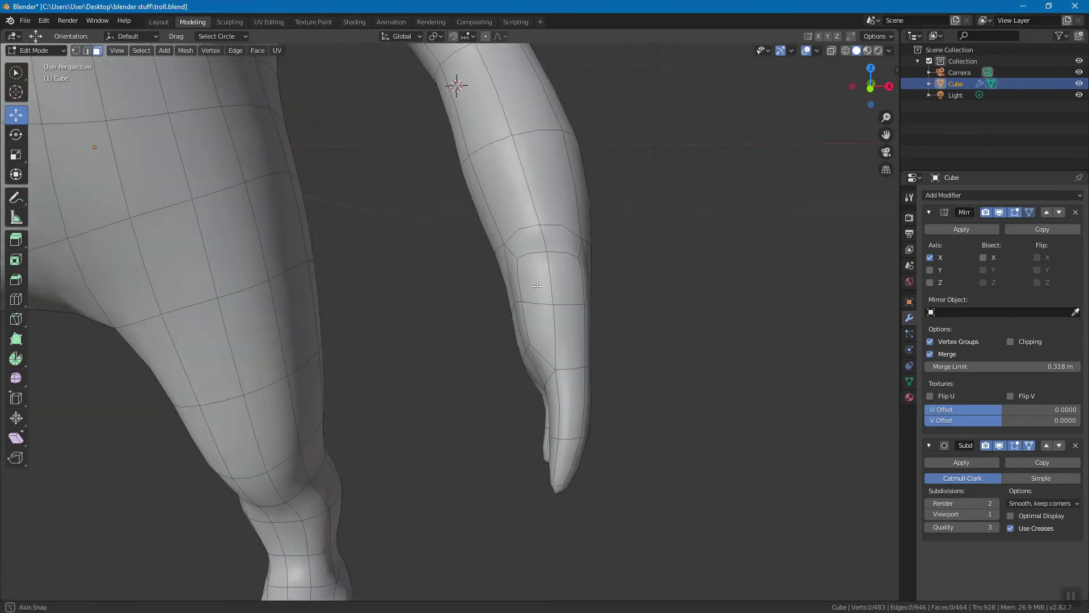
left_click(730, 208)
middle_click_drag(729, 207, 625, 256)
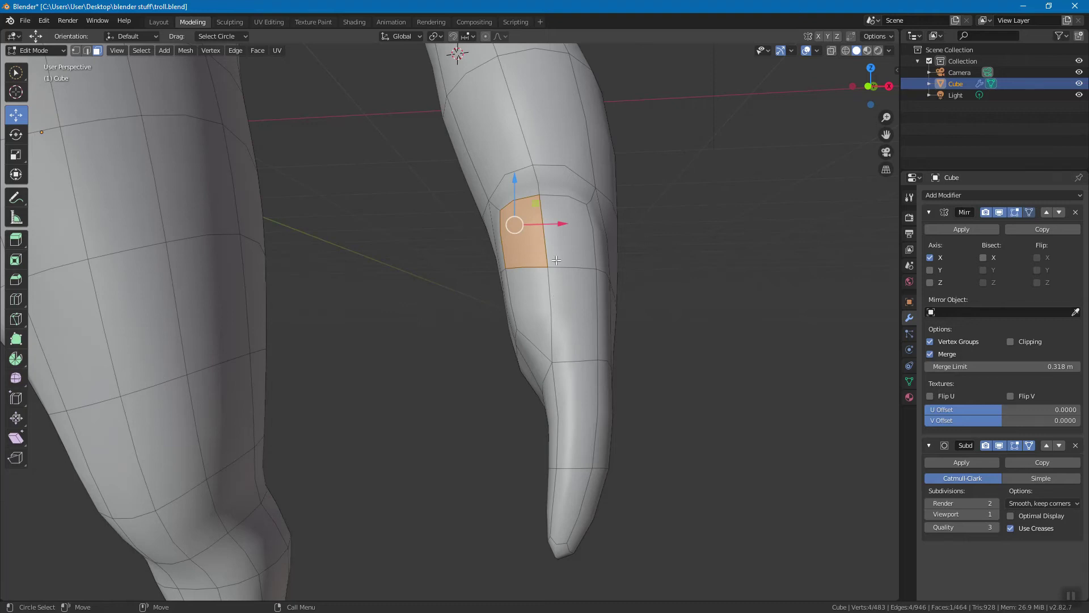
middle_click_drag(541, 288, 386, 300)
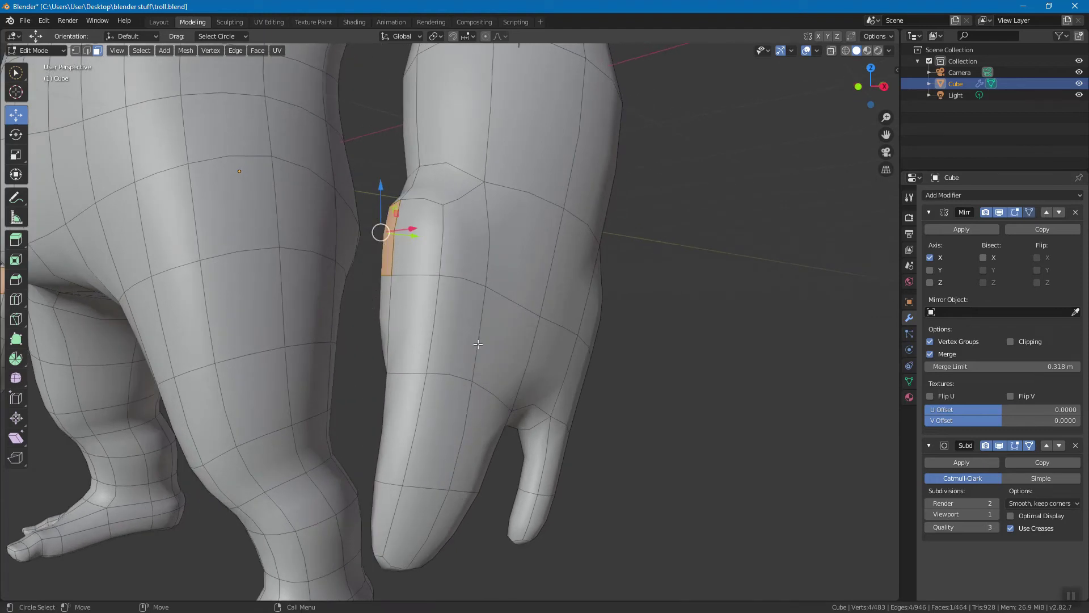
mouse_move(482, 356)
middle_mouse_down()
mouse_move(448, 363)
mouse_move(494, 357)
middle_mouse_up()
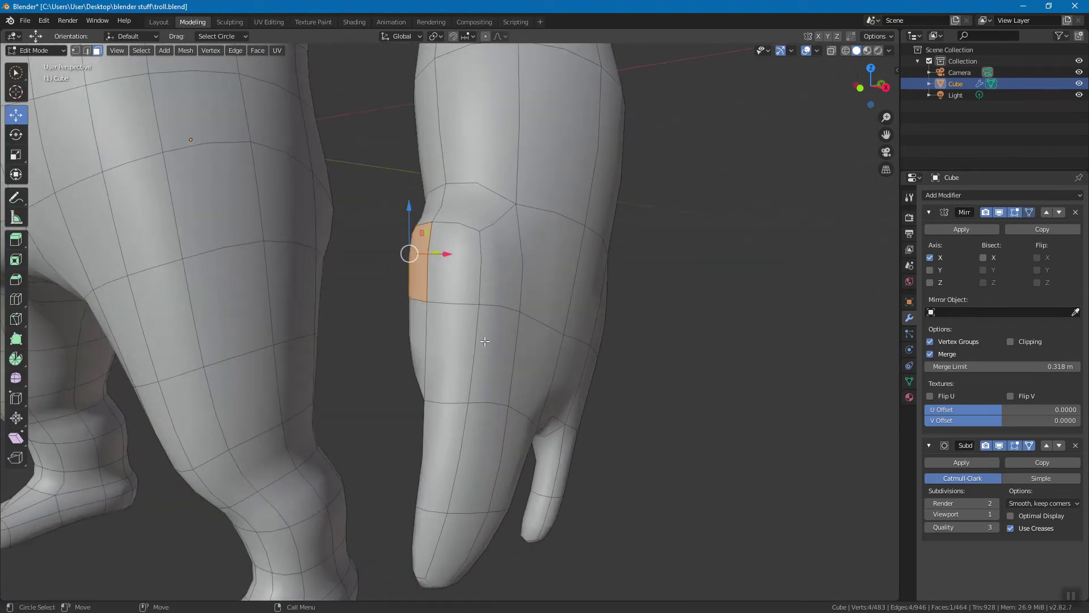
middle_click_drag(658, 315, 724, 317)
key("alt+e")
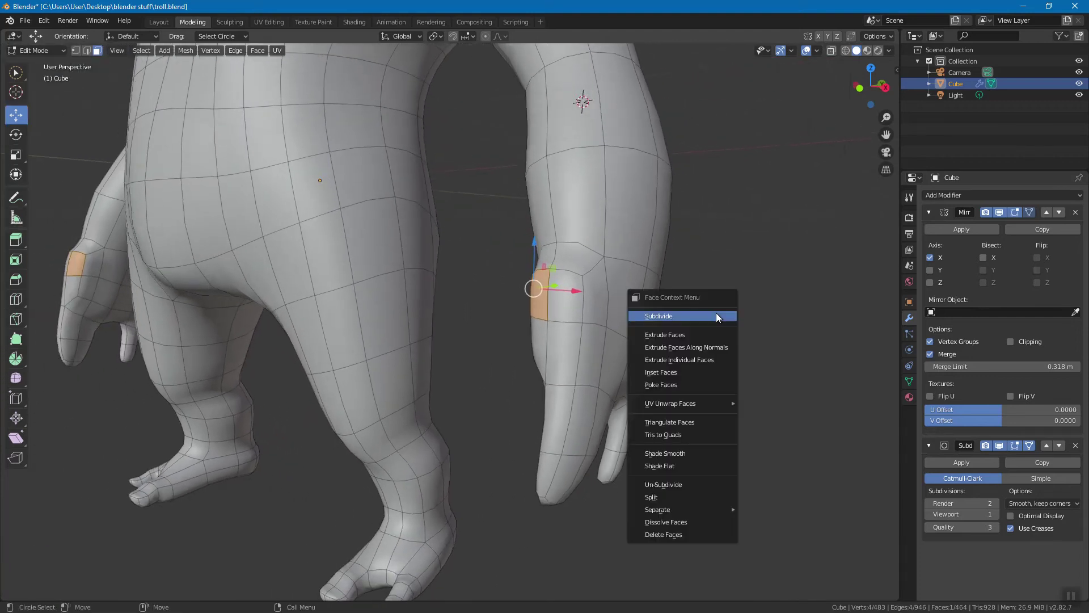
left_click(711, 334)
left_click(672, 337)
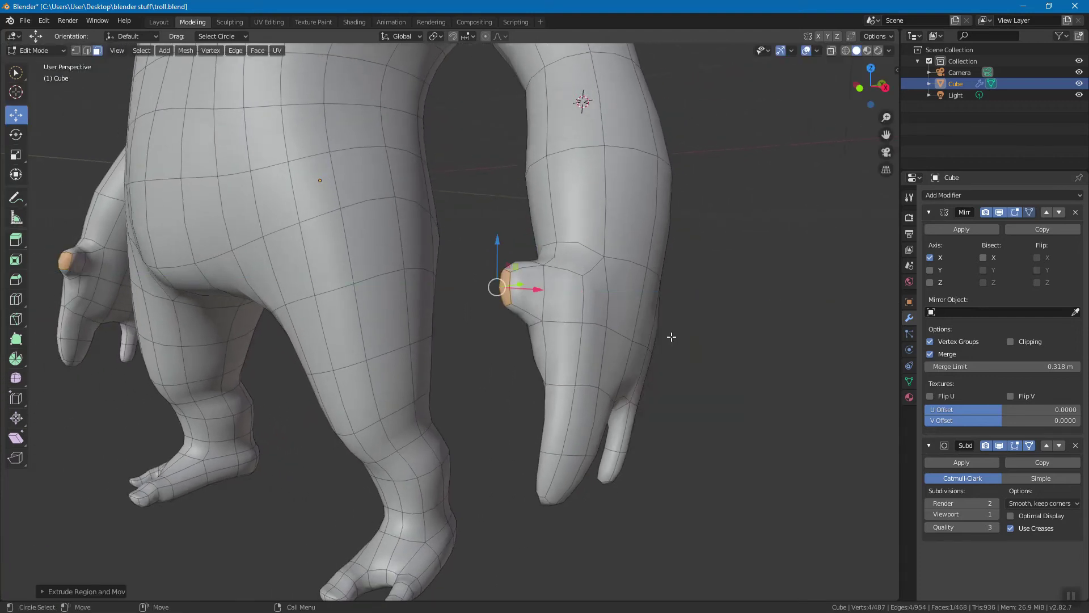
Move the thumb's end face downward and away from the palm, rotating it to angle the thumb toward the fingers
middle_click_drag(672, 336, 624, 318)
key("g")
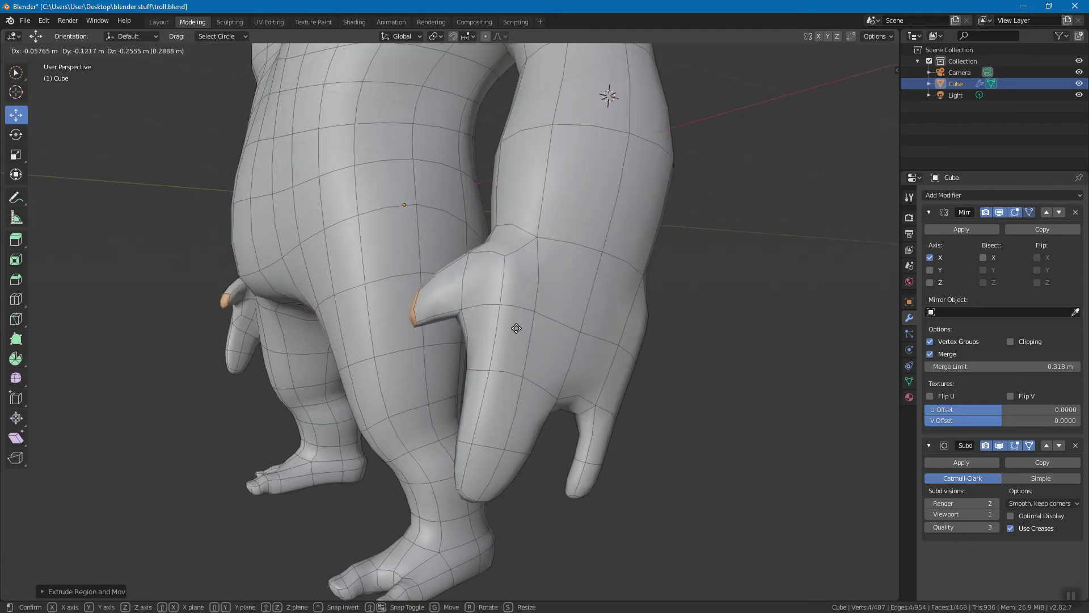
left_click(533, 338)
key("shift+space")
key("r")
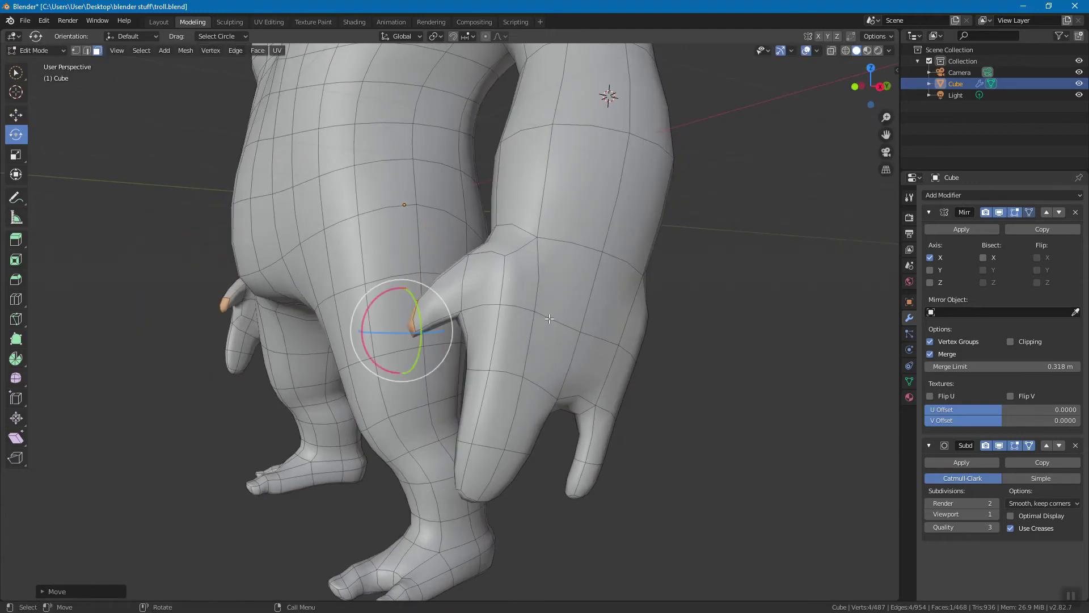
key("r")
left_click(477, 277)
middle_click_drag(477, 277, 499, 233)
middle_click_drag(494, 262, 518, 324)
key("g")
left_click(477, 231)
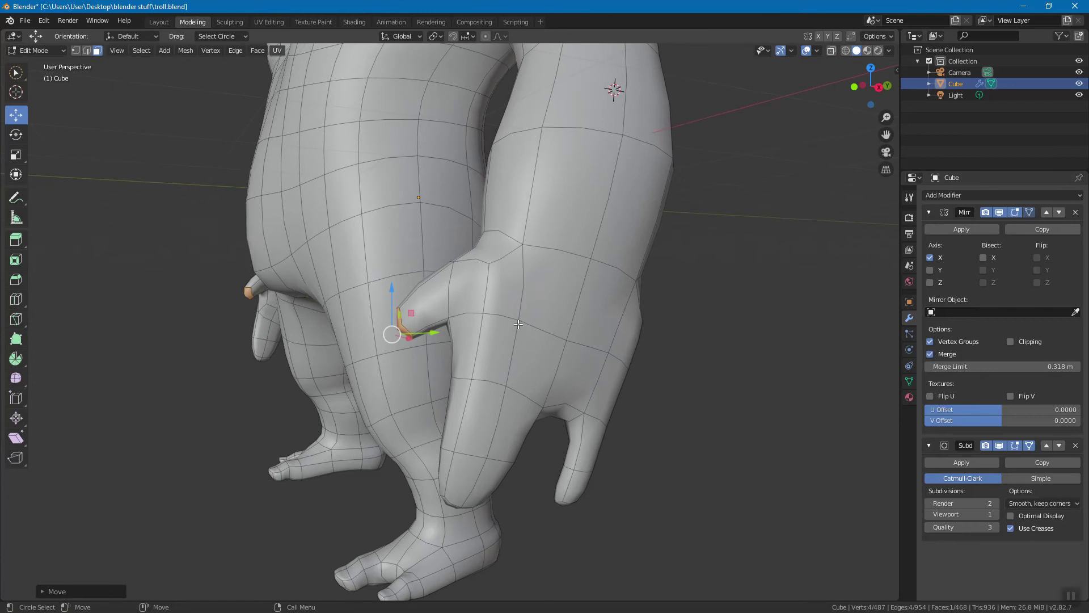
Extrude the thumb's end face again to add a second segment, and scale the new tip face
right_click(519, 325)
left_click(518, 325)
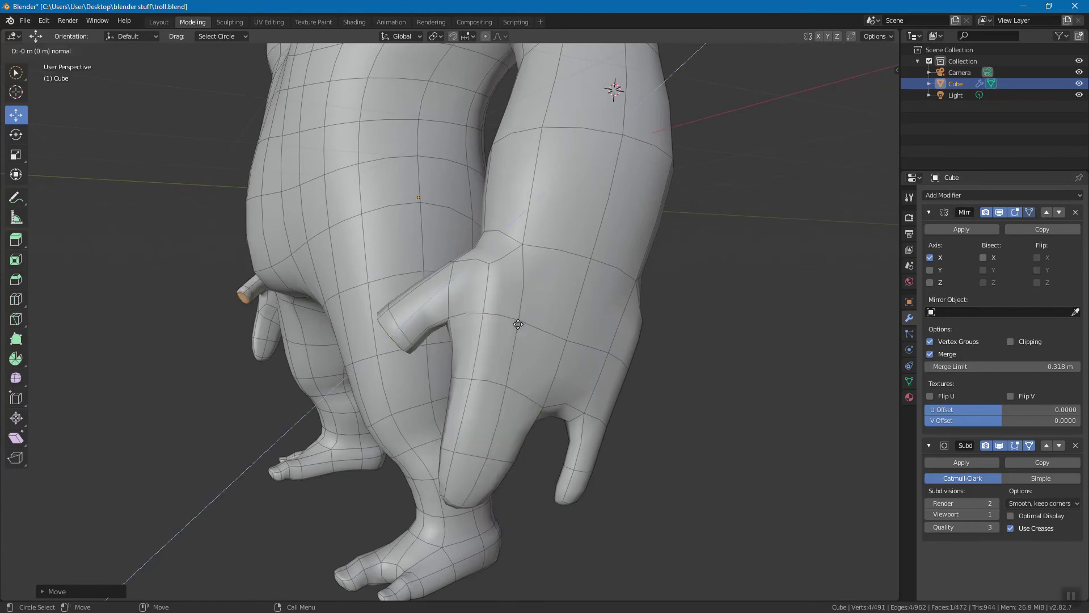
left_click(473, 355)
key("shift+space")
key("s")
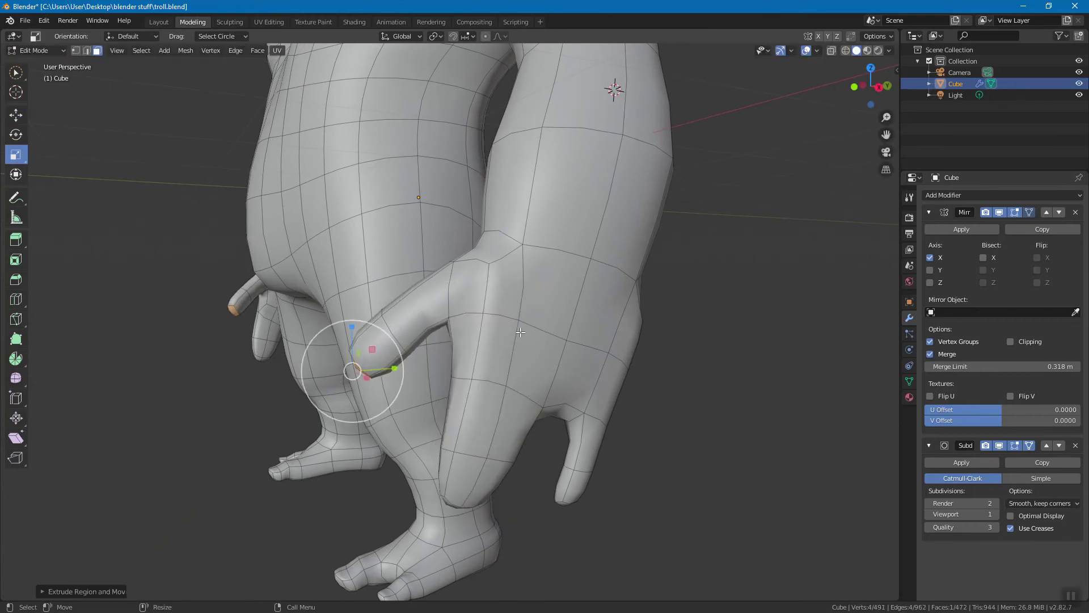
key("s")
left_click(462, 335)
Adjust the thumb tip's position from another angle and clear the selection
middle_click_drag(461, 335, 632, 369)
key("shift+space")
key("g")
key("g")
left_click(639, 357)
key("alt+a")
Switch to edge selection, select the edge loop around the middle of the thumb, and rotate it
key("2")
left_click(510, 370, "alt")
key("shift+space")
key("r")
middle_click_drag(627, 359, 632, 362)
key("r")
left_click(616, 328)
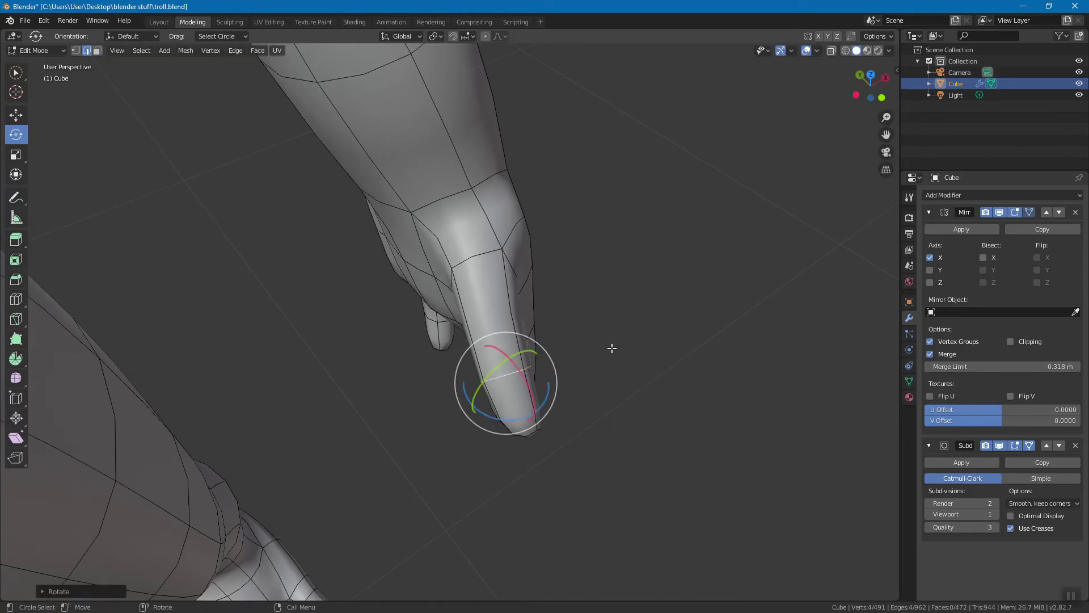
Move the thumb's middle edge loop slightly to refine the bend, and clear the selection
key("shift+space")
key("g")
key("g")
left_click(612, 336)
scroll(611, 336, "down", 3)
middle_click_drag(612, 337, 554, 311)
left_click(759, 324)
Save the troll file with the new thumbs
middle_click_drag(759, 324, 643, 373)
scroll(593, 359, "down", 4)
scroll(637, 370, "up", 2)
scroll(645, 372, "up", 2)
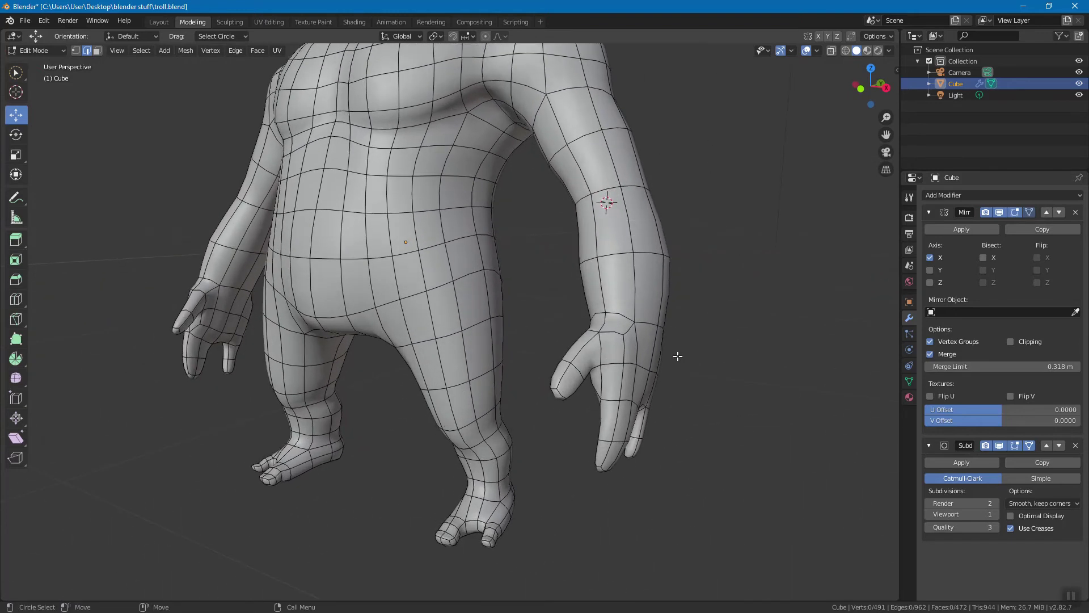
key("ctrl+s")
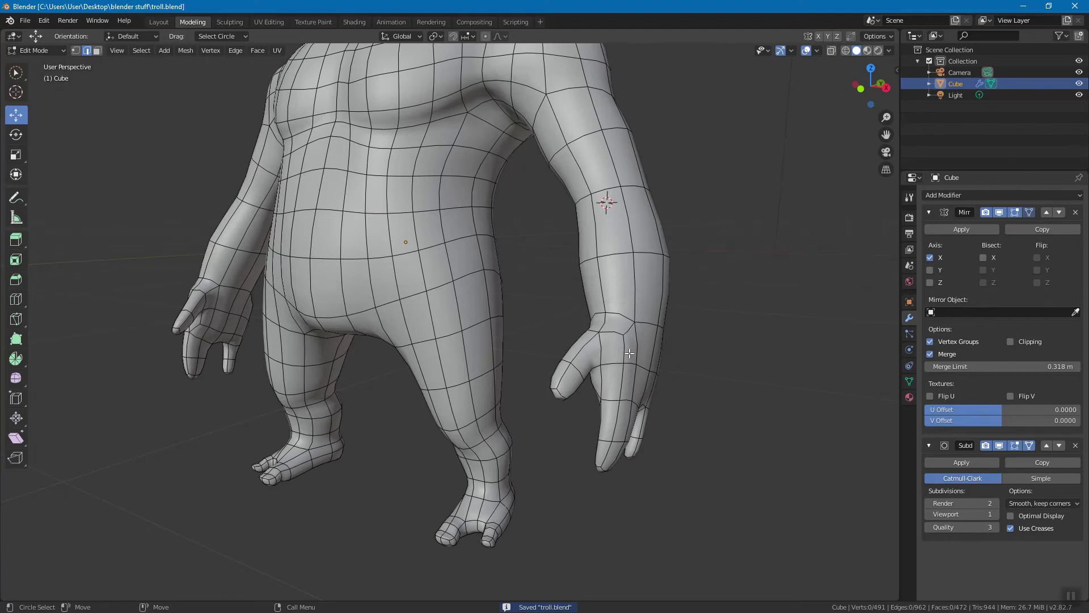
Examine the hands, arms and whole body from the front, back and underneath
middle_click_drag(632, 363, 486, 351)
middle_click(584, 289, "alt")
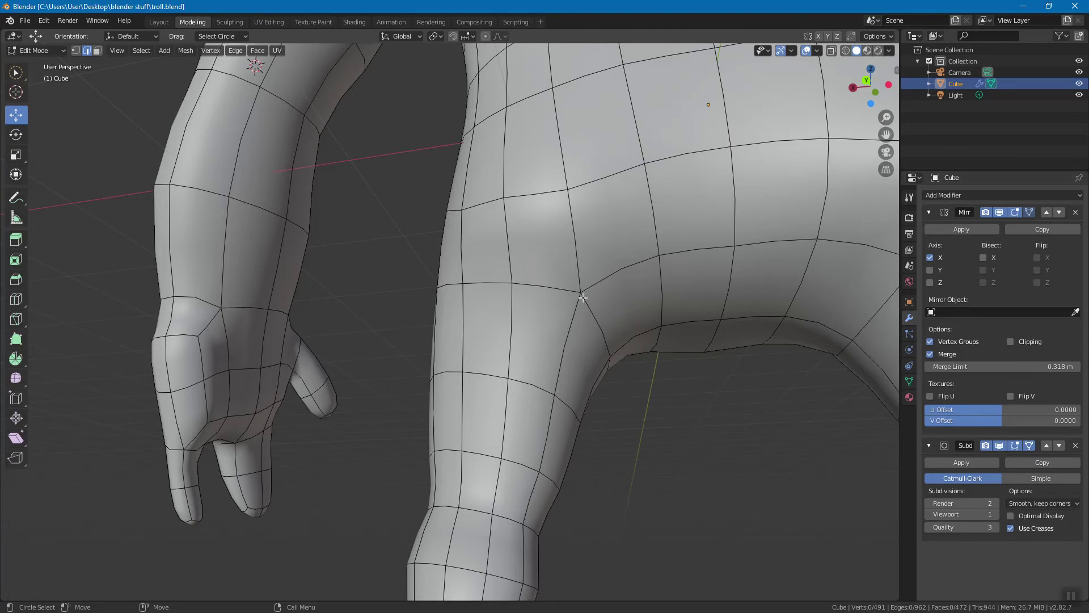
middle_click_drag(506, 326, 522, 202)
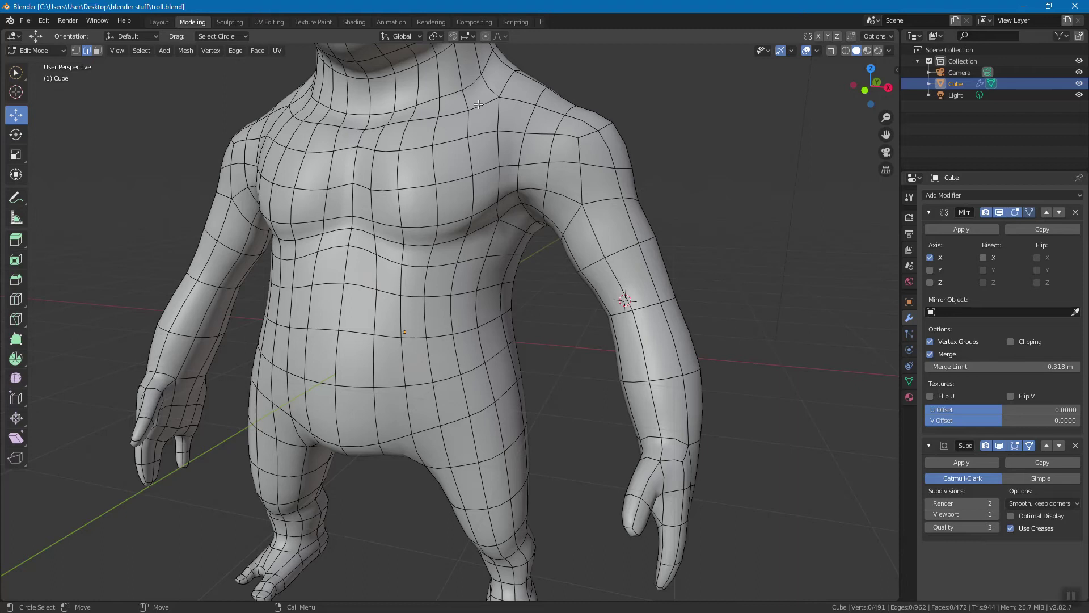
middle_click_drag(533, 278, 590, 262)
middle_click_drag(578, 209, 652, 474)
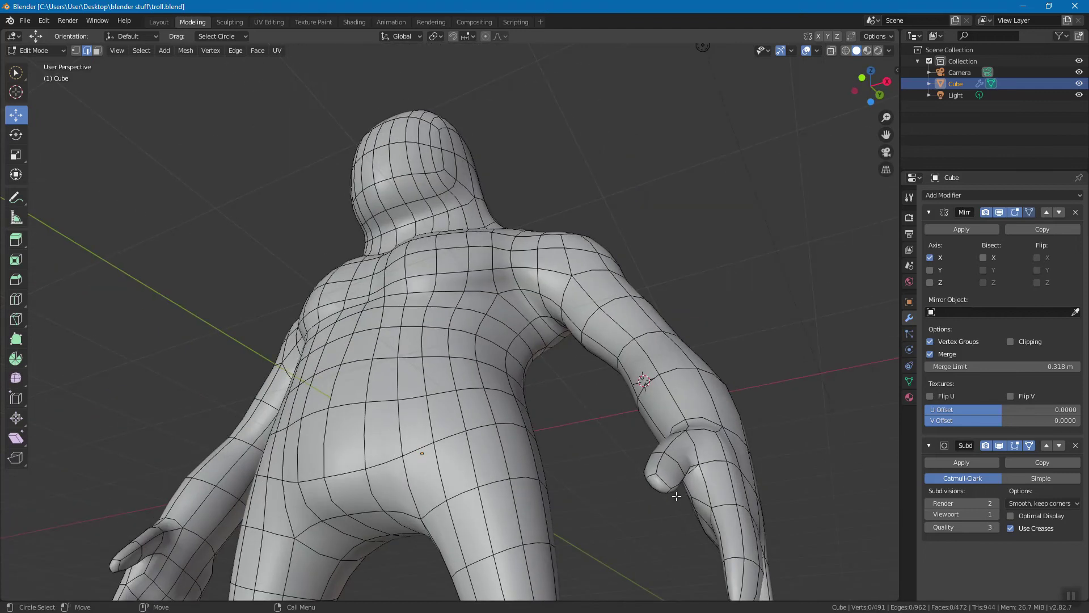
middle_click_drag(597, 400, 569, 366)
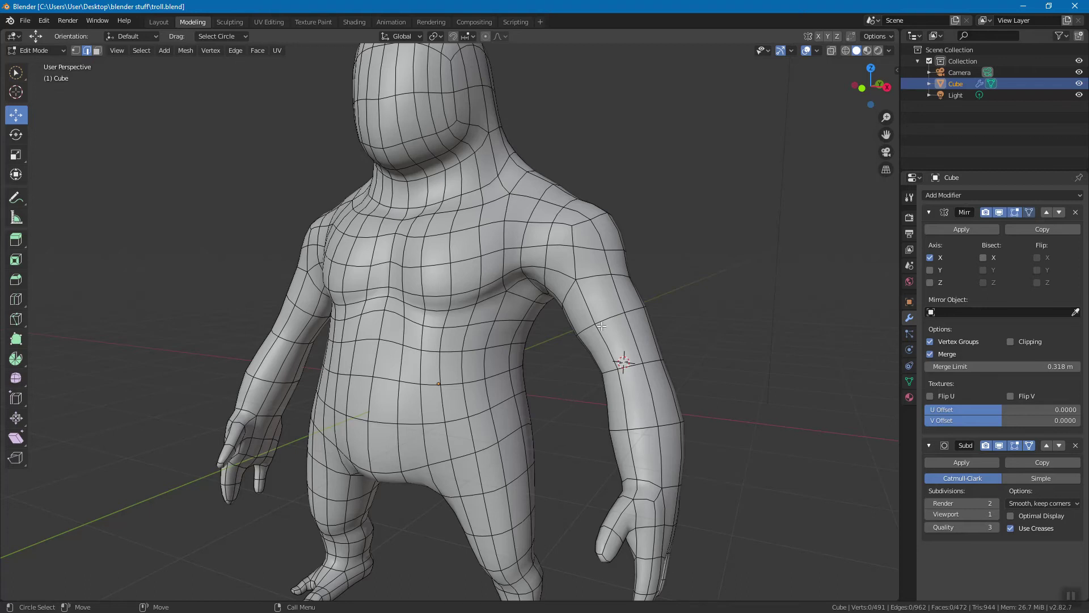
middle_click_drag(572, 362, 570, 344, "shift")
scroll(570, 343, "up", 4)
scroll(382, 372, "down", 2)
middle_click_drag(382, 372, 387, 336)
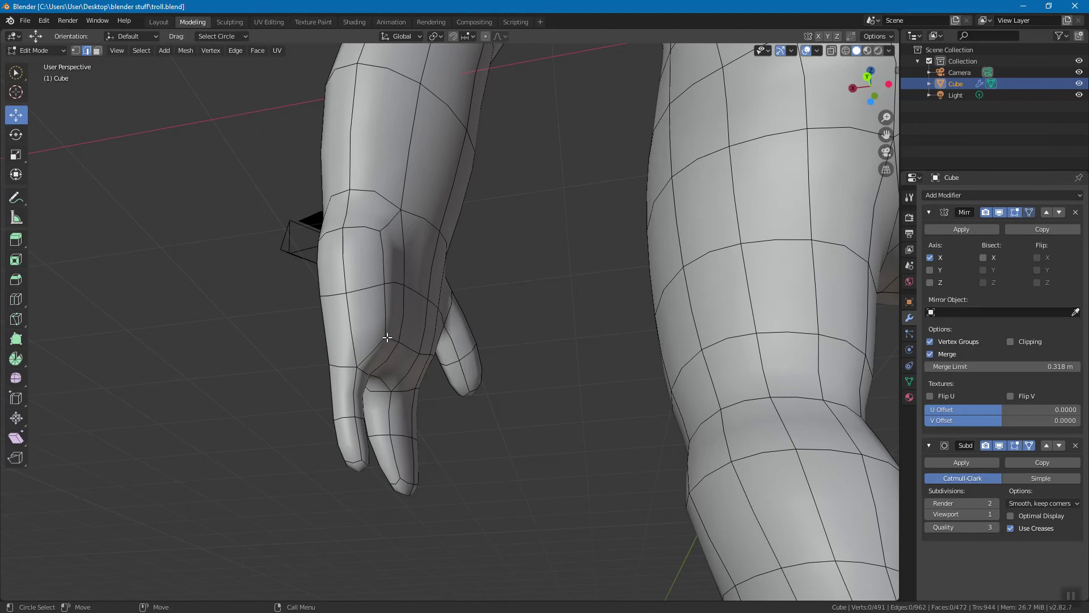
middle_click_drag(382, 236, 523, 370)
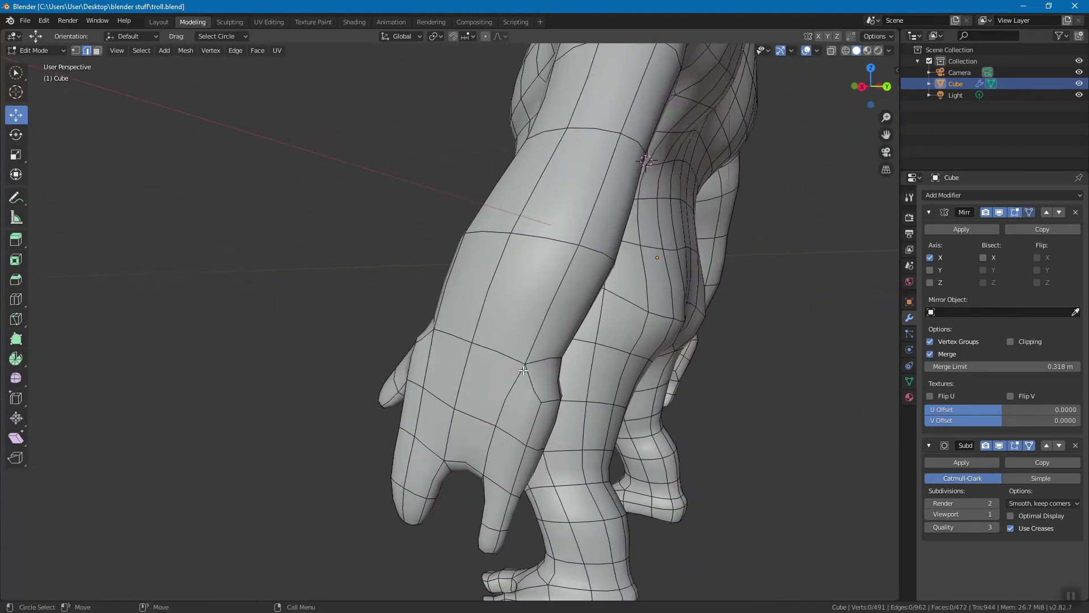
Change the active selection tool to Select Box
key("w")
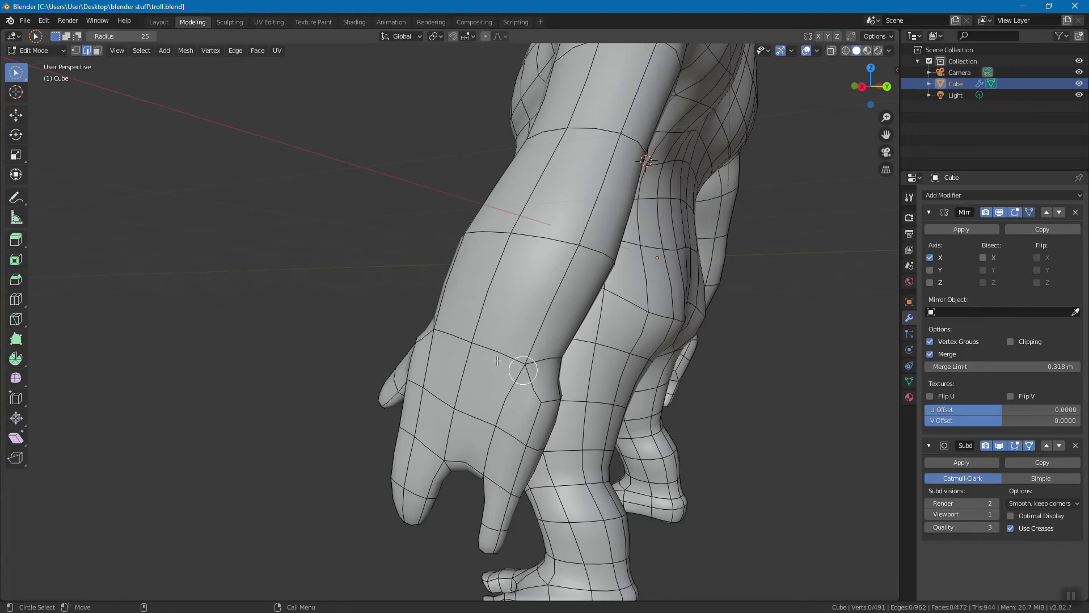
key("w")
key("w")
key("w")
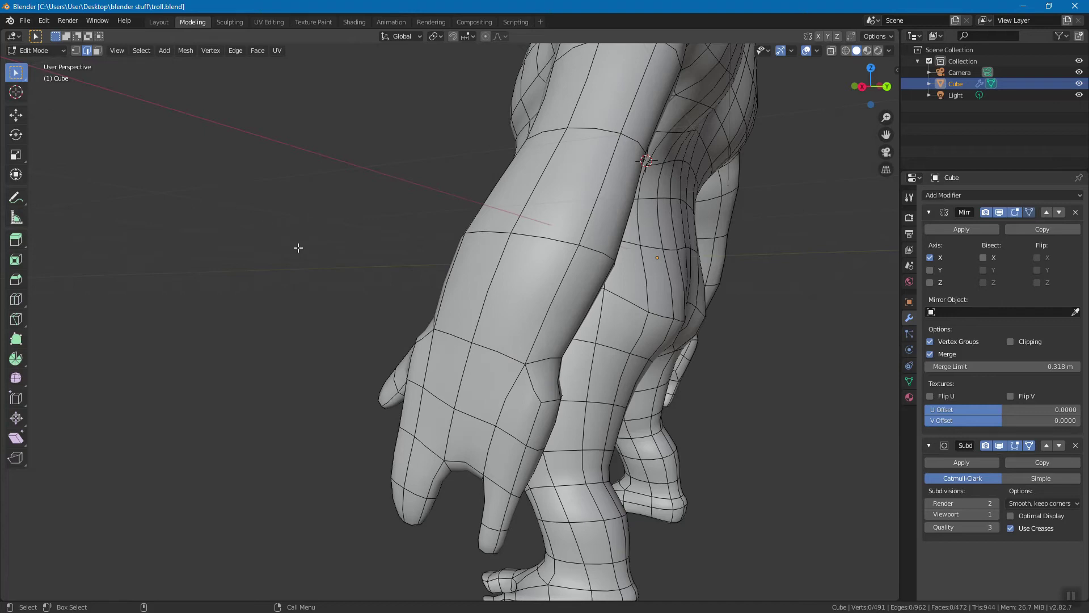
left_click(21, 78)
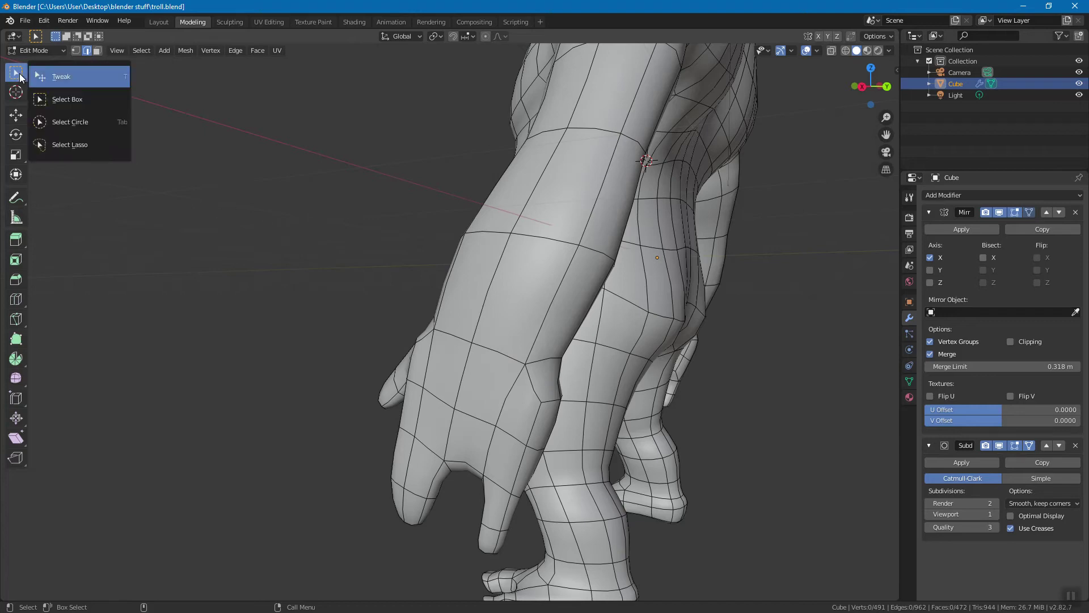
left_click(81, 105)
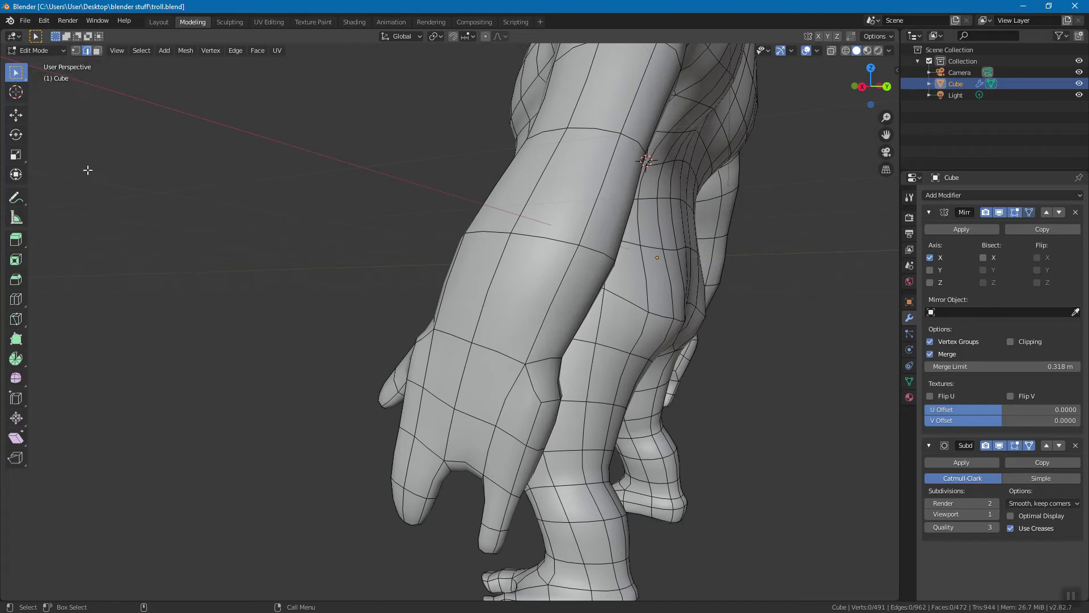
Select the row of edges across the palm just above the fingers and check it from several sides
middle_click_drag(531, 315, 430, 368)
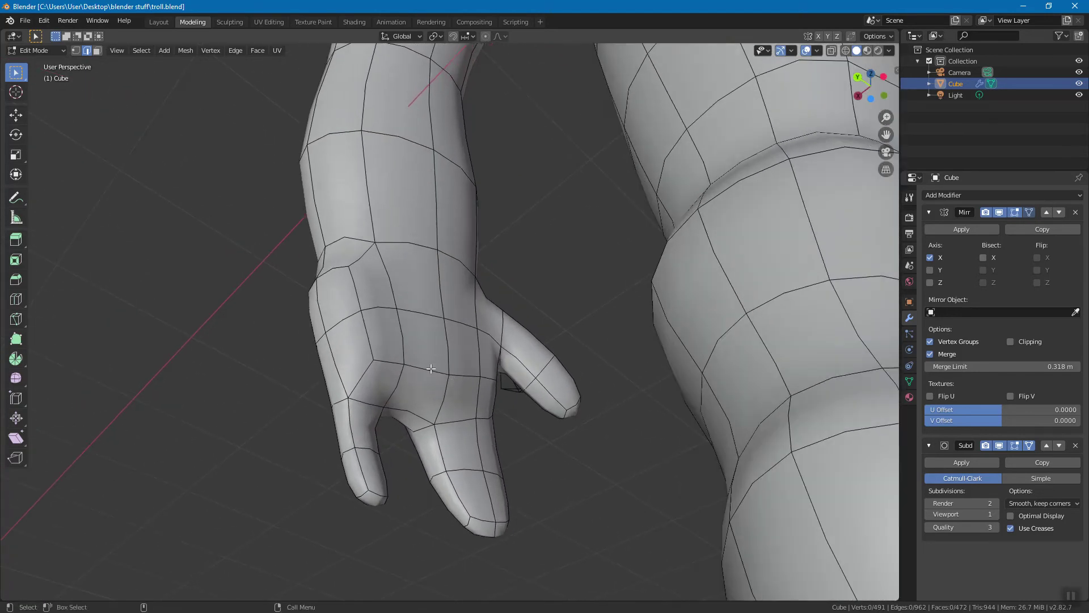
left_click(431, 370, "alt")
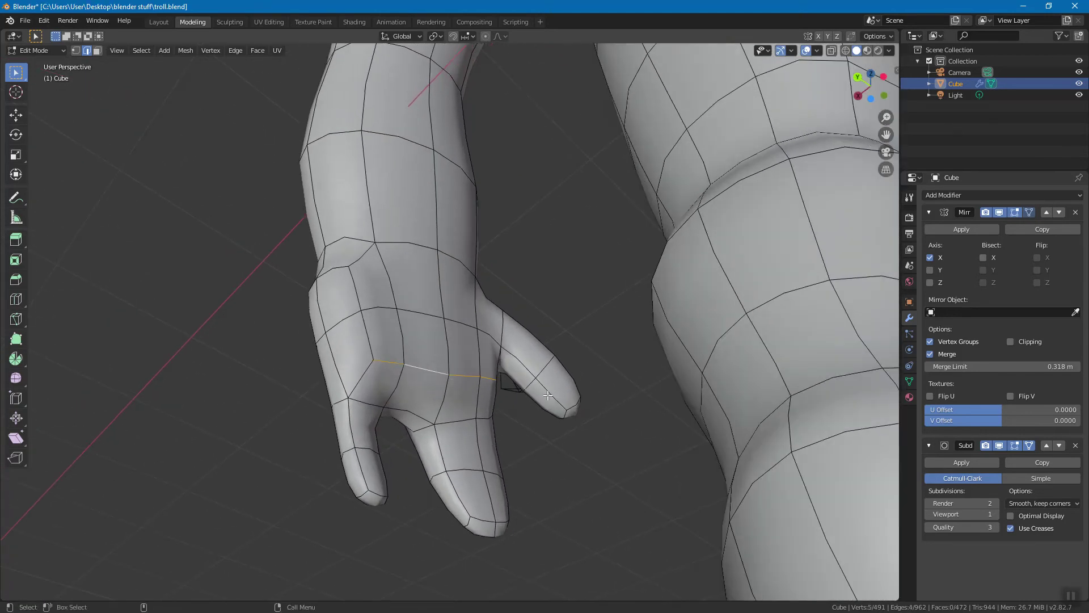
middle_click_drag(497, 384, 431, 351)
middle_click_drag(437, 427, 482, 461)
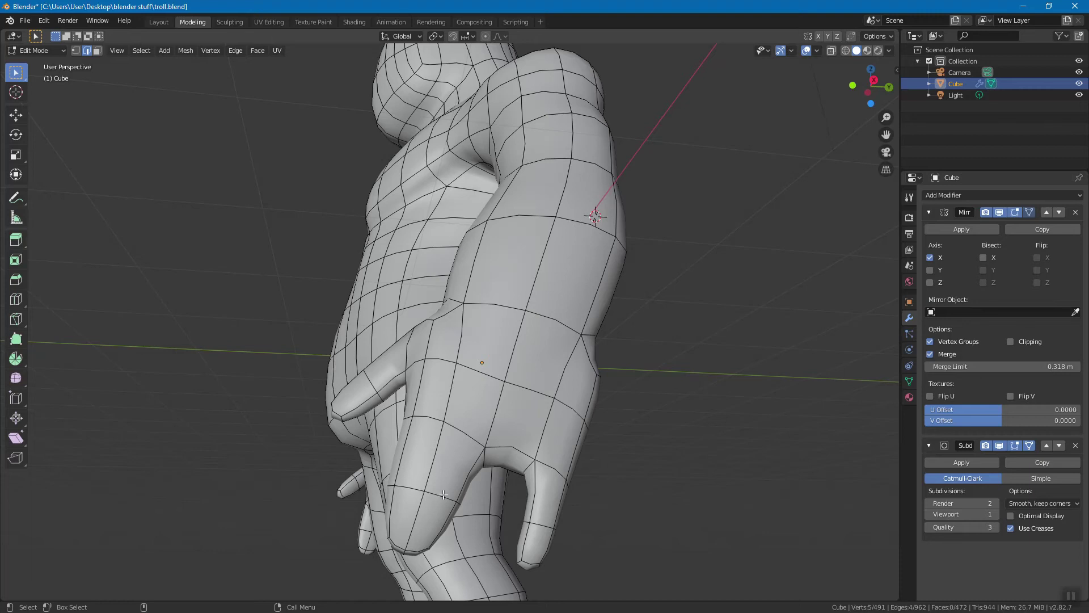
middle_click_drag(424, 495, 495, 346)
left_click(495, 345, "alt")
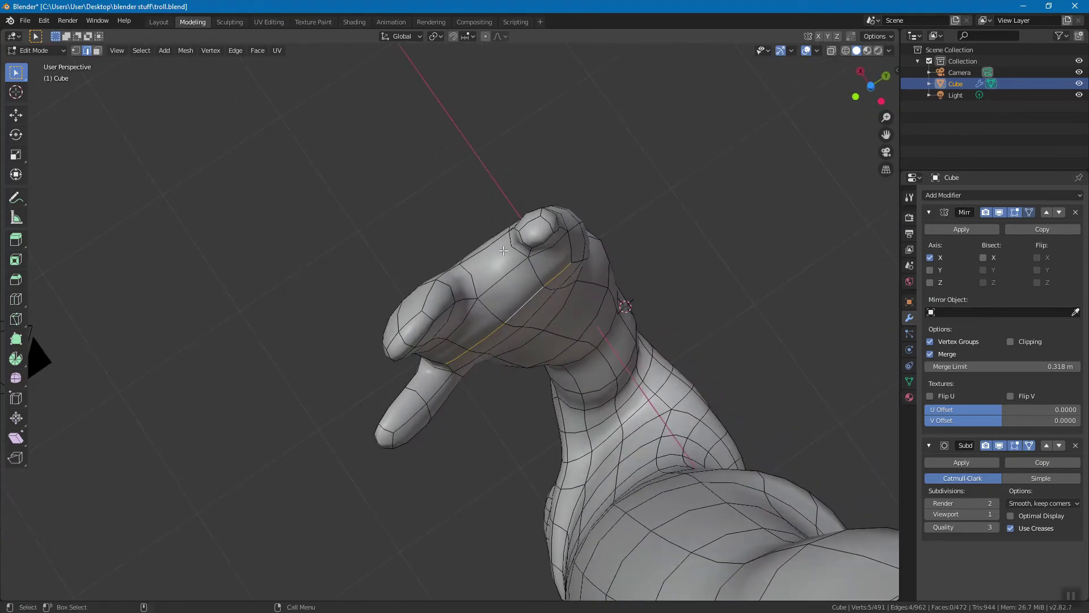
middle_click_drag(539, 225, 649, 355)
scroll(649, 355, "up", 8)
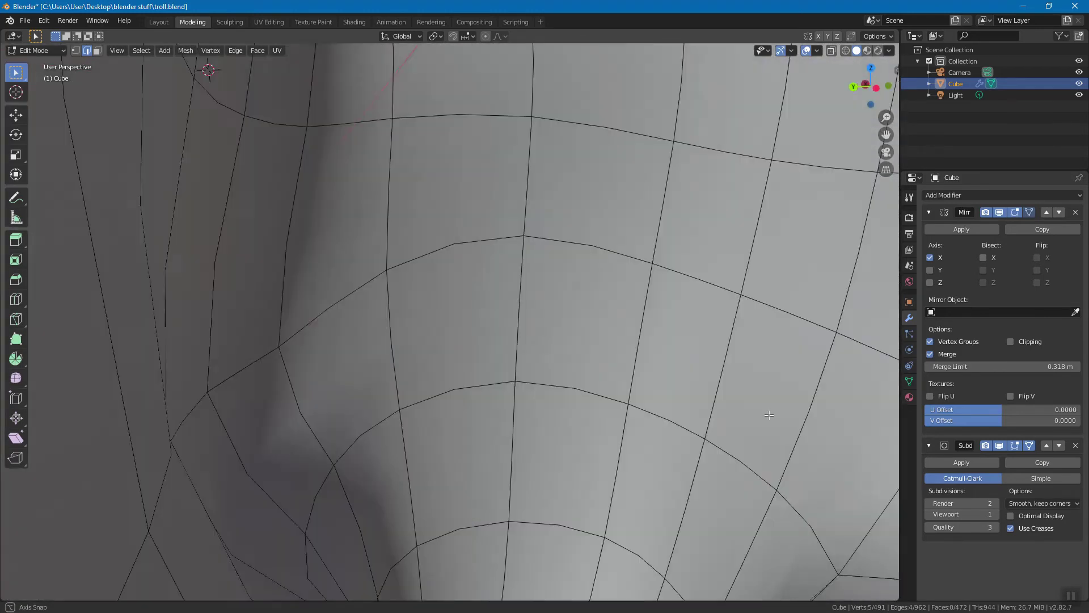
scroll(581, 480, "down", 8)
middle_click_drag(856, 474, 450, 516)
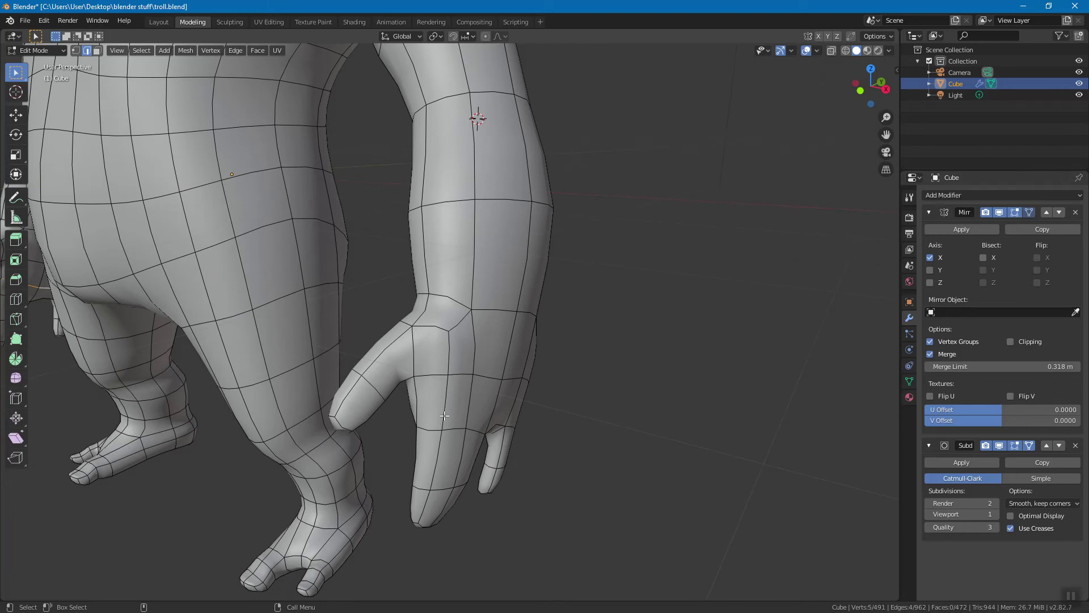
middle_click_drag(477, 420, 477, 383)
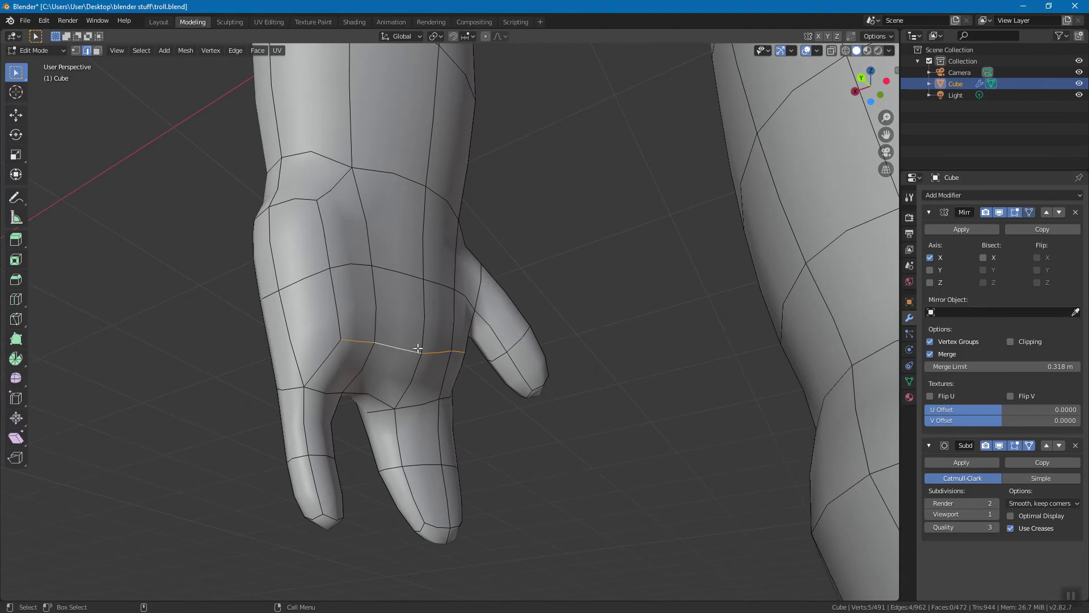
Delete the selected row of edges across the palm using the Edges option
right_click(443, 330)
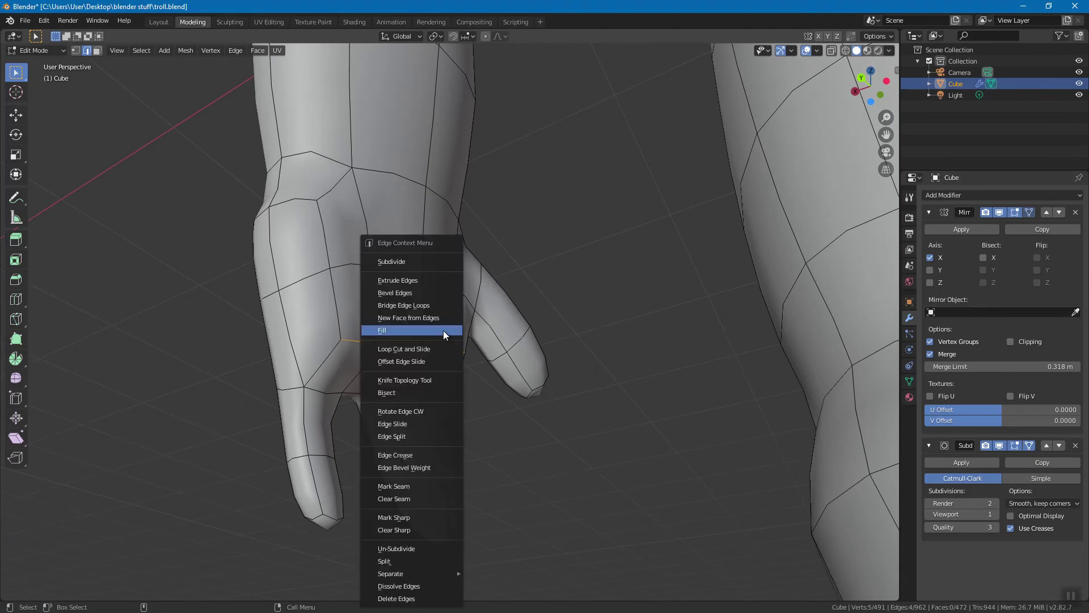
left_click(444, 330)
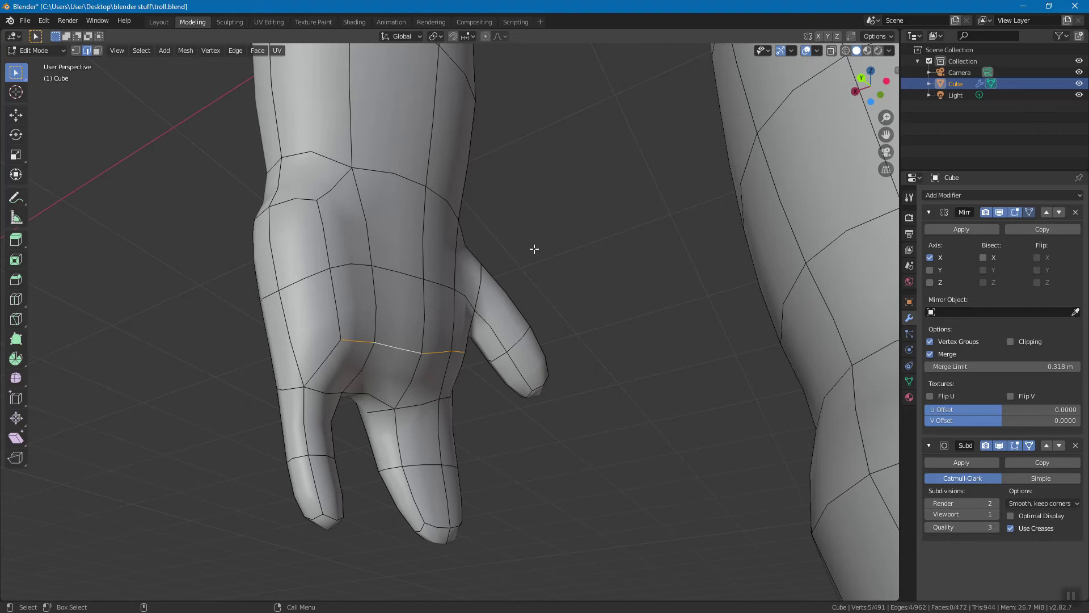
key("x")
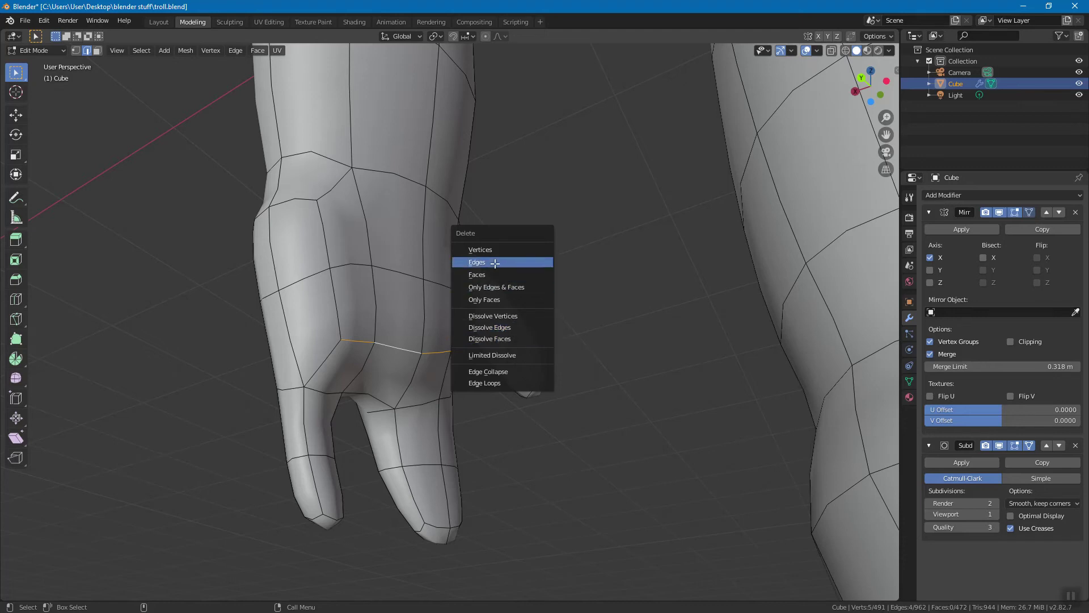
left_click(494, 263)
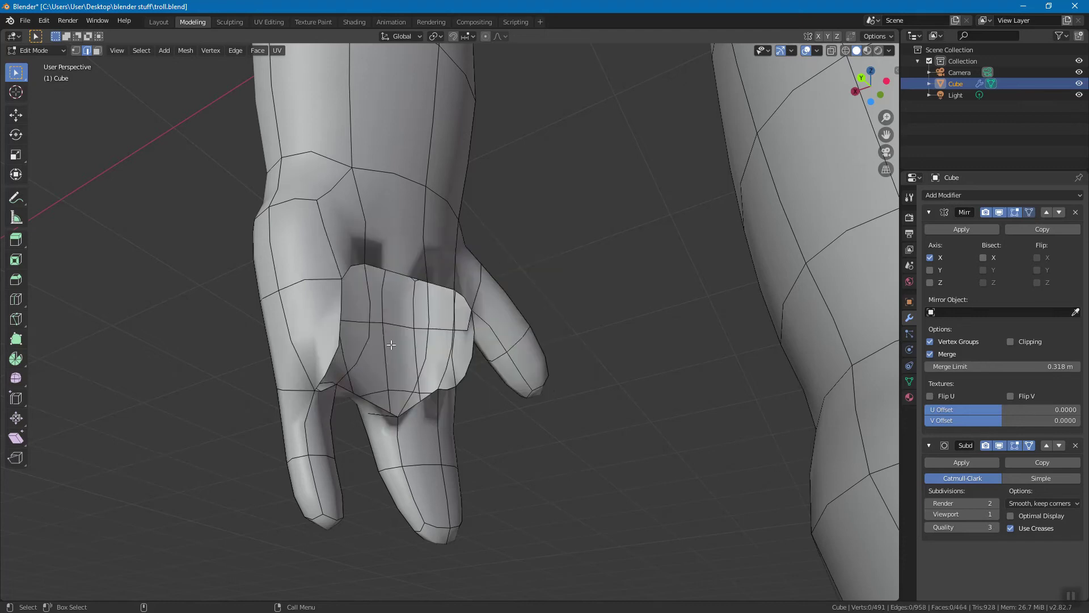
Undo the edge deletion and remove the row of edges across the palm above the fingers with Dissolve Edges instead
middle_click_drag(476, 367, 456, 319)
key("ctrl+z")
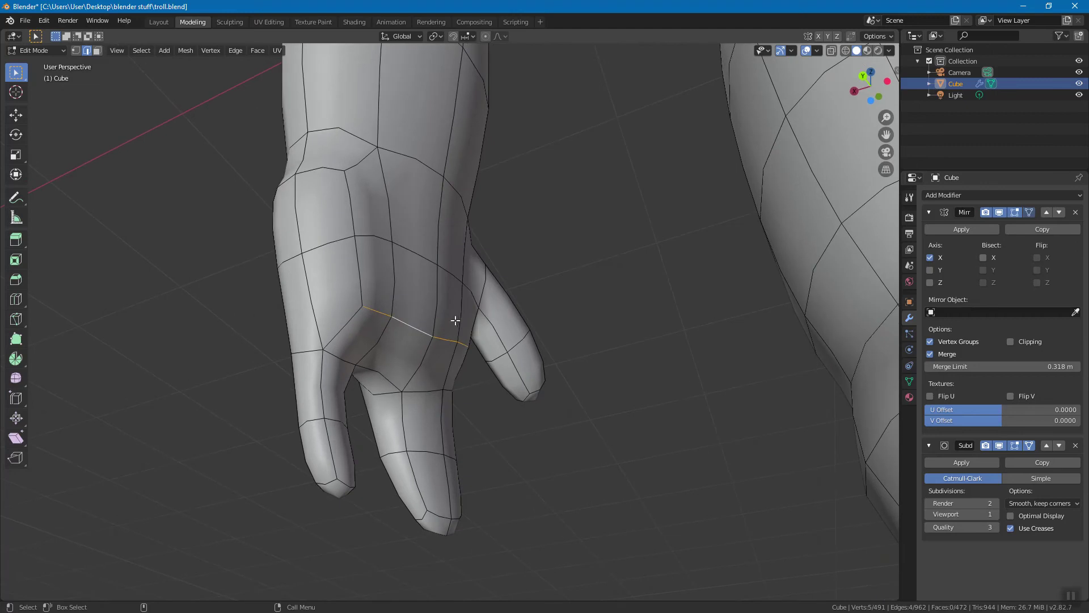
key("x")
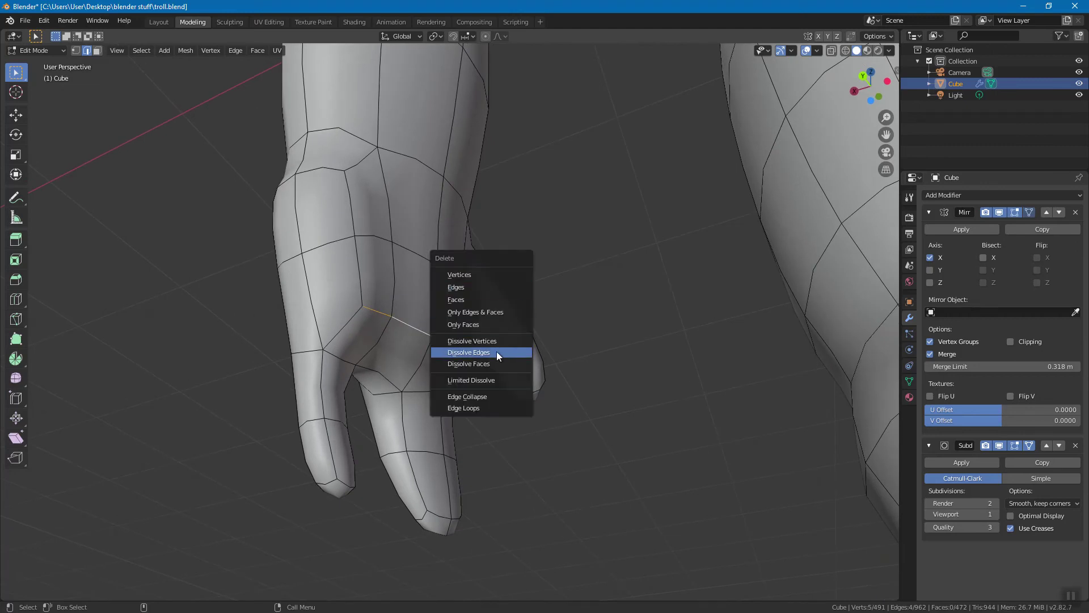
left_click(496, 352)
Dissolve the short row of edges across the outer heel of the hand just below the wrist
middle_click_drag(425, 309, 400, 264)
left_click(399, 260)
left_click(346, 266, "shift")
middle_click_drag(500, 308, 307, 318)
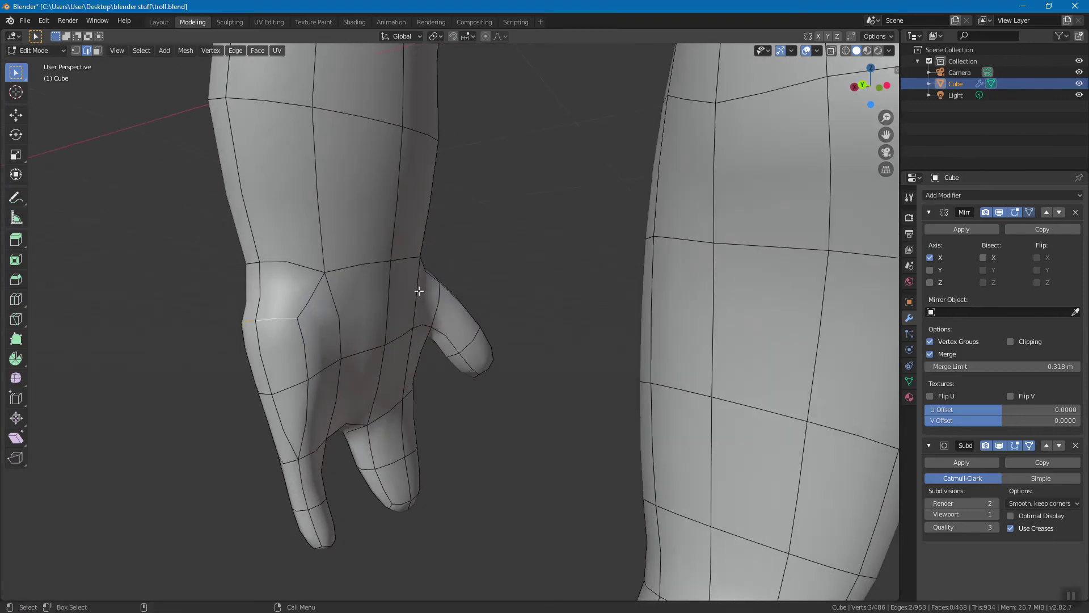
key("x")
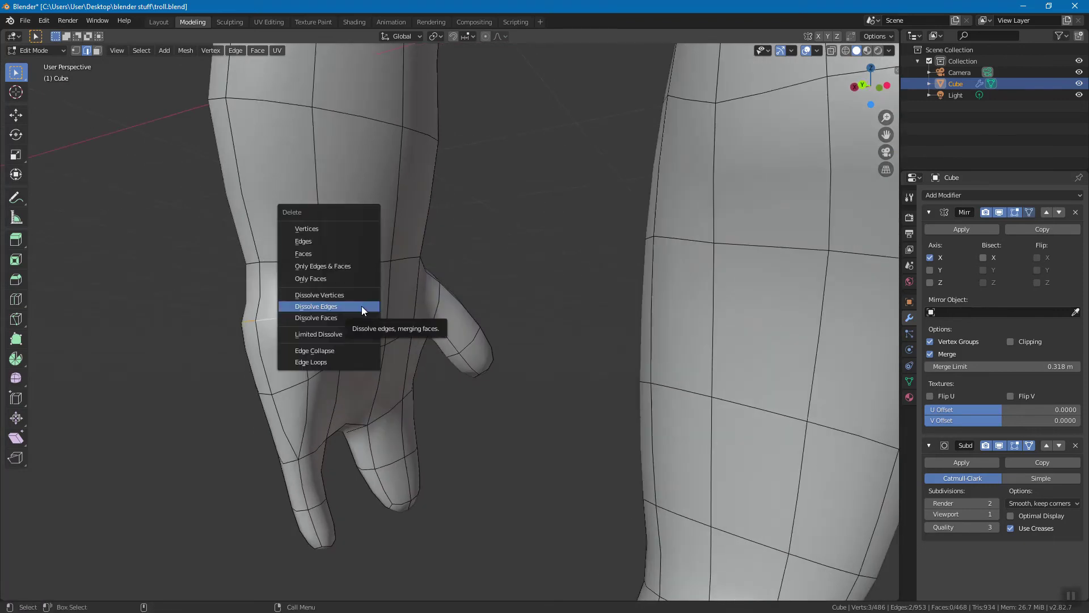
left_click(362, 306)
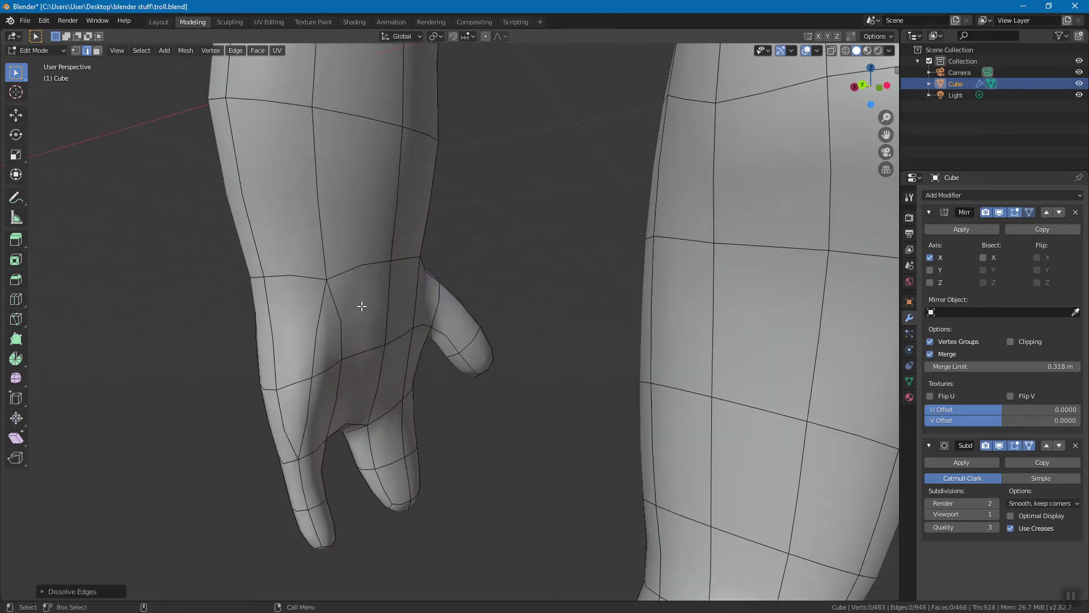
Dissolve the two lengthwise edges running from the wrist to the base of the outer finger
middle_click_drag(352, 360, 368, 335)
middle_click_drag(437, 321, 385, 266)
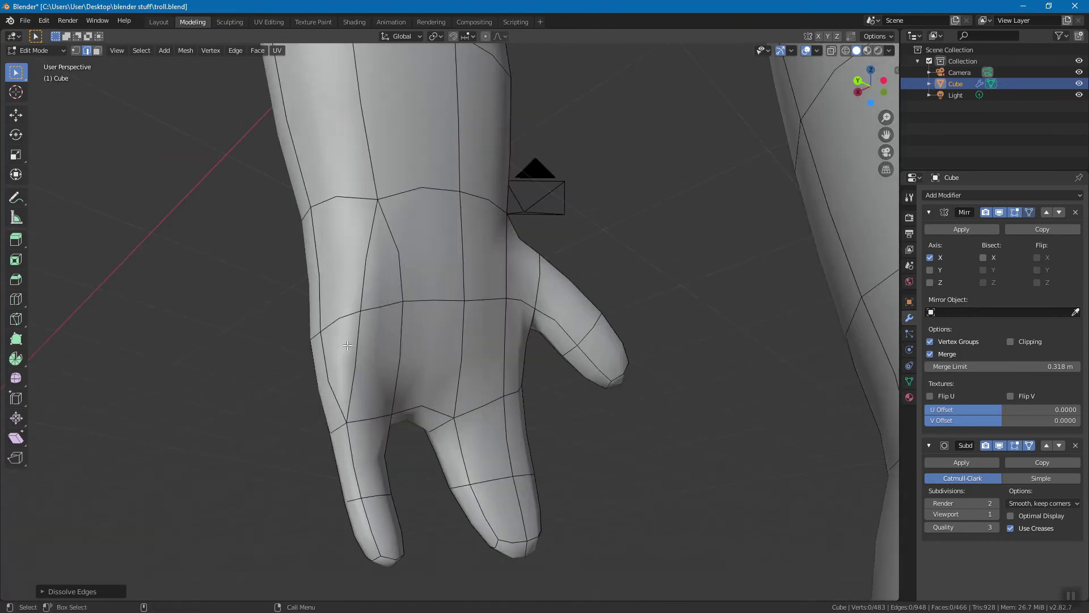
left_click(359, 338)
left_click(368, 257, "shift")
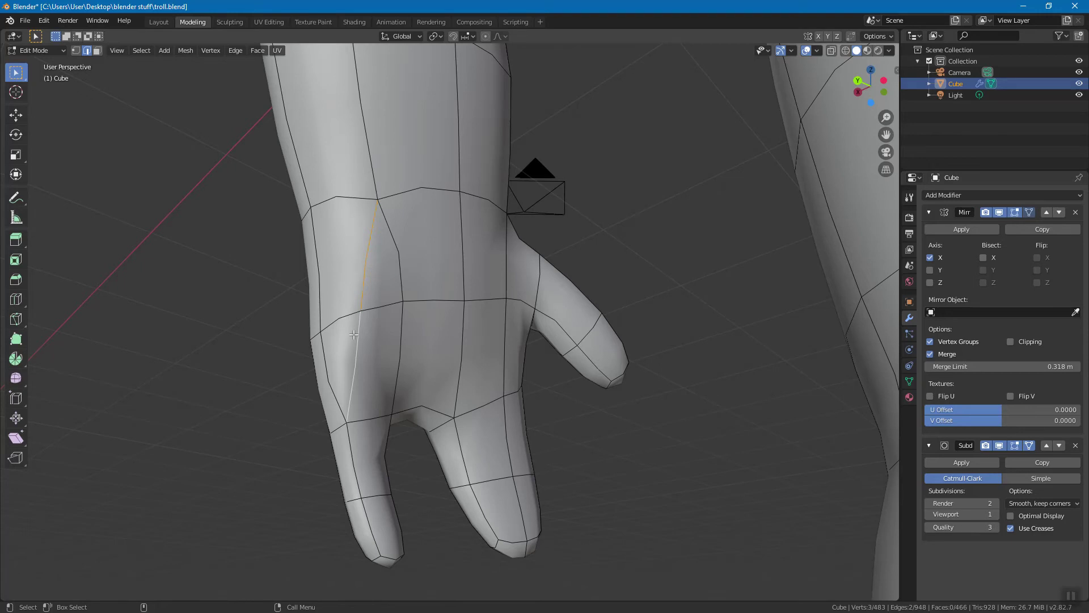
key("x")
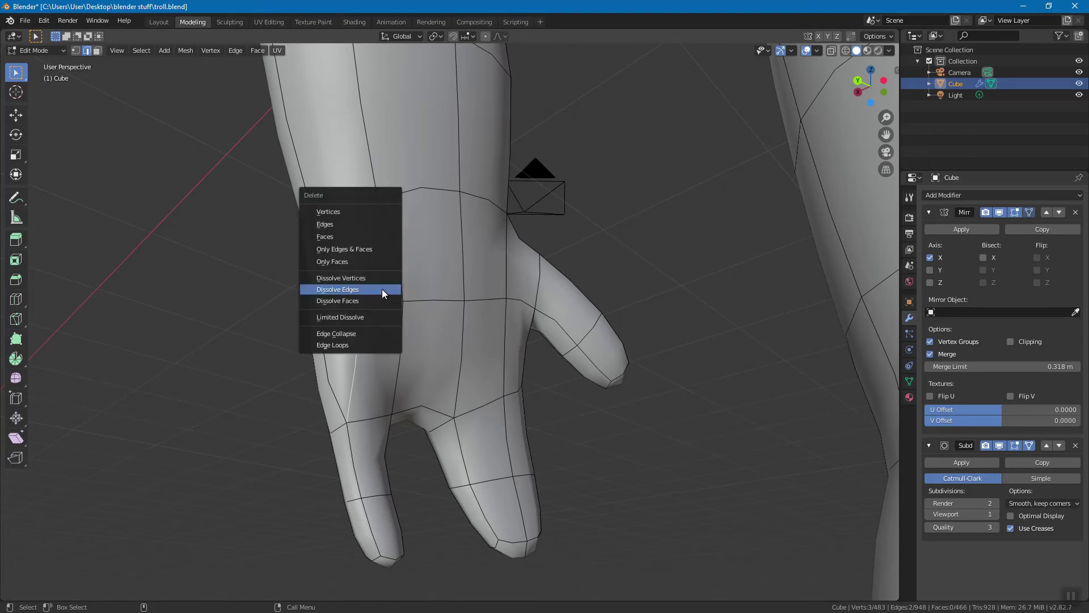
left_click(383, 289)
Move the palm-side edge at the base of the outer finger to reshape the finger's root
middle_click_drag(355, 305, 408, 396)
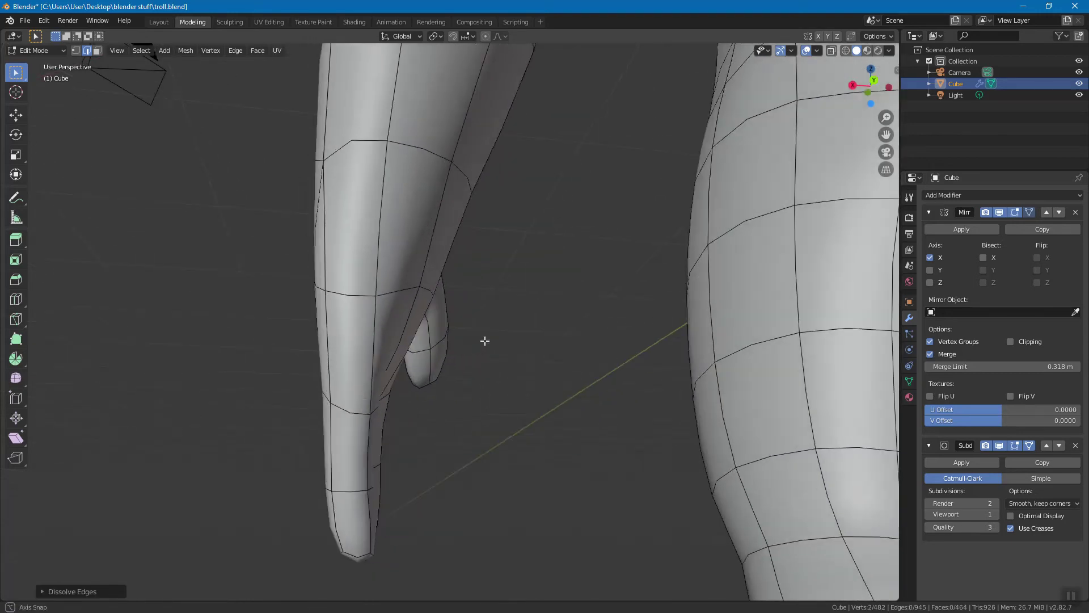
scroll(406, 397, "up", 2)
left_click(369, 393)
key("shift+space")
key("g")
key("g")
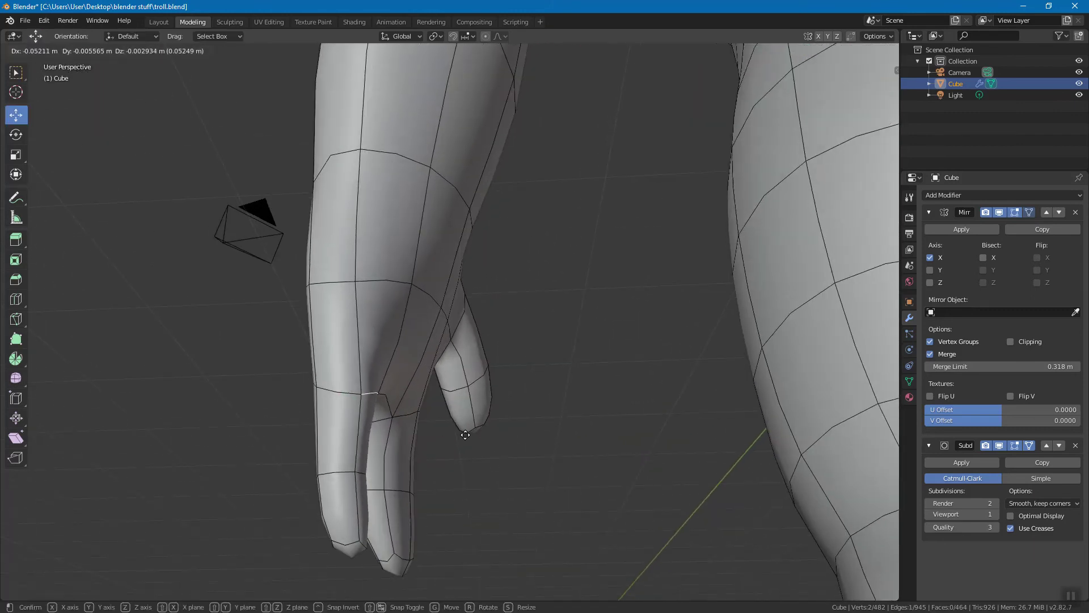
left_click(440, 411)
Reposition the palm-side edges beside the thumb to smooth the inside of the hand
middle_click_drag(440, 411, 440, 338)
left_click(458, 349)
key("g")
left_click(509, 393)
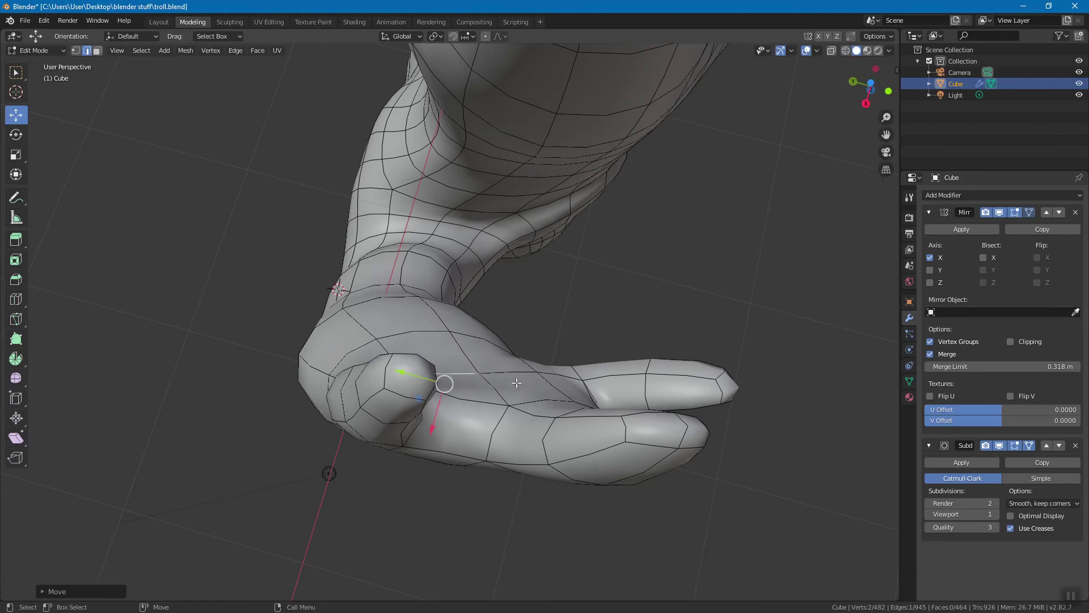
left_click(525, 371)
key("g")
left_click(507, 366)
Move the edge across the inner wrist down toward the palm and save the file
middle_click_drag(507, 366, 465, 328)
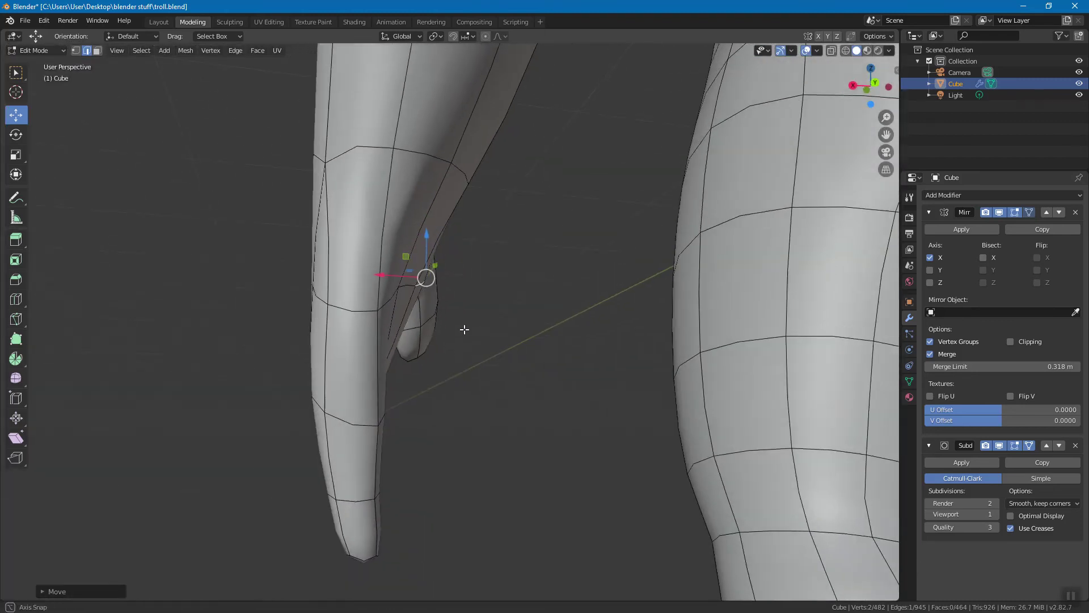
left_click(405, 151)
key("g")
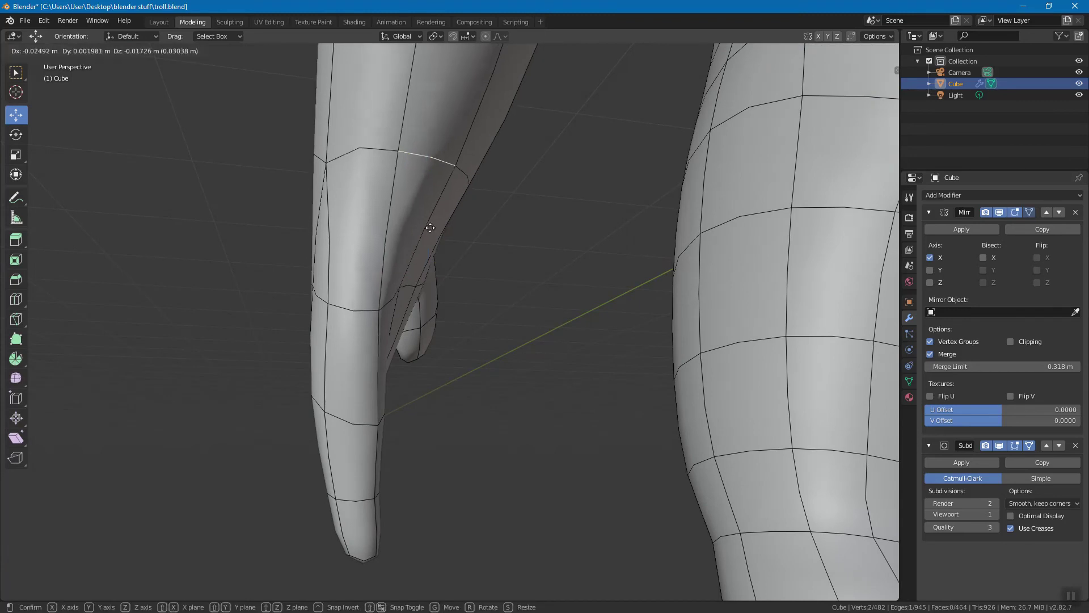
left_click(425, 235)
middle_click_drag(426, 235, 408, 270)
left_click(381, 291)
left_click(542, 309)
middle_click_drag(542, 309, 671, 343)
key("ctrl+s")
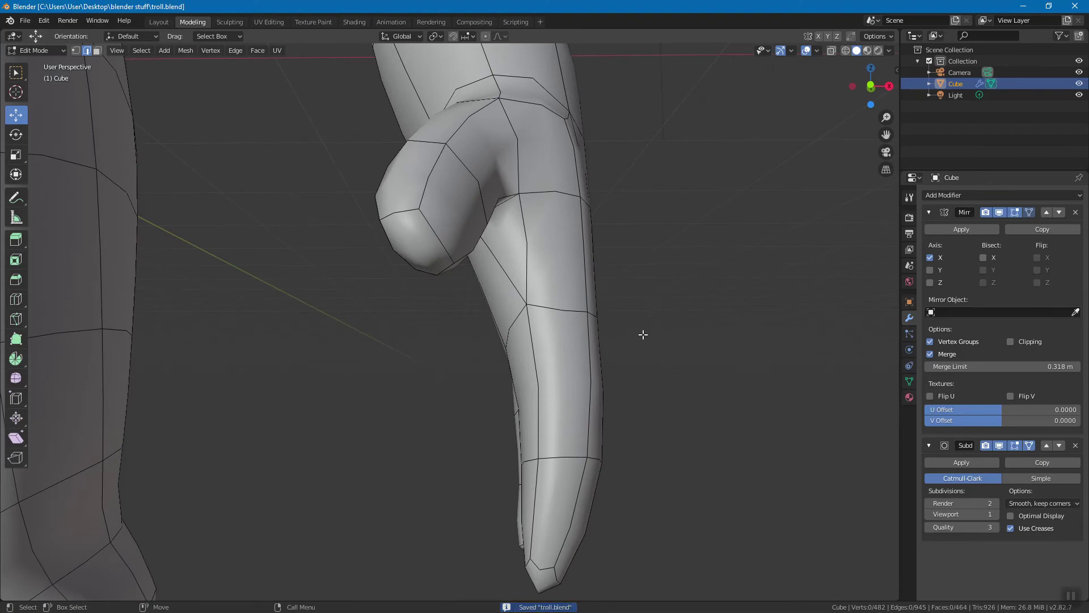
Select the diagonal edge on the back of the hand below the outer wrist and apply Rotate Edge CW twice
middle_click_drag(618, 321, 512, 250)
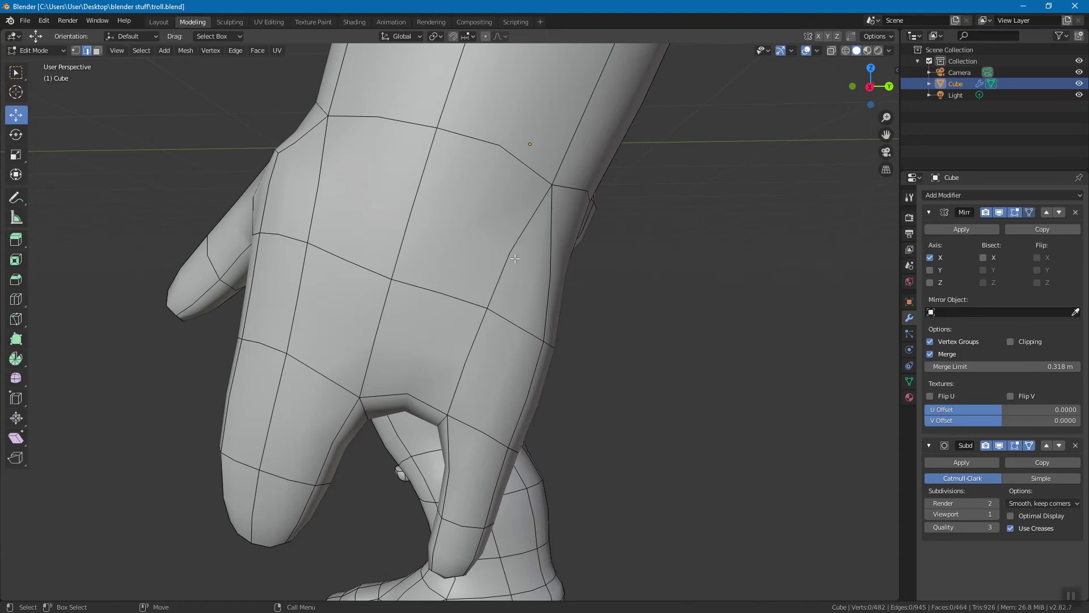
left_click(515, 243)
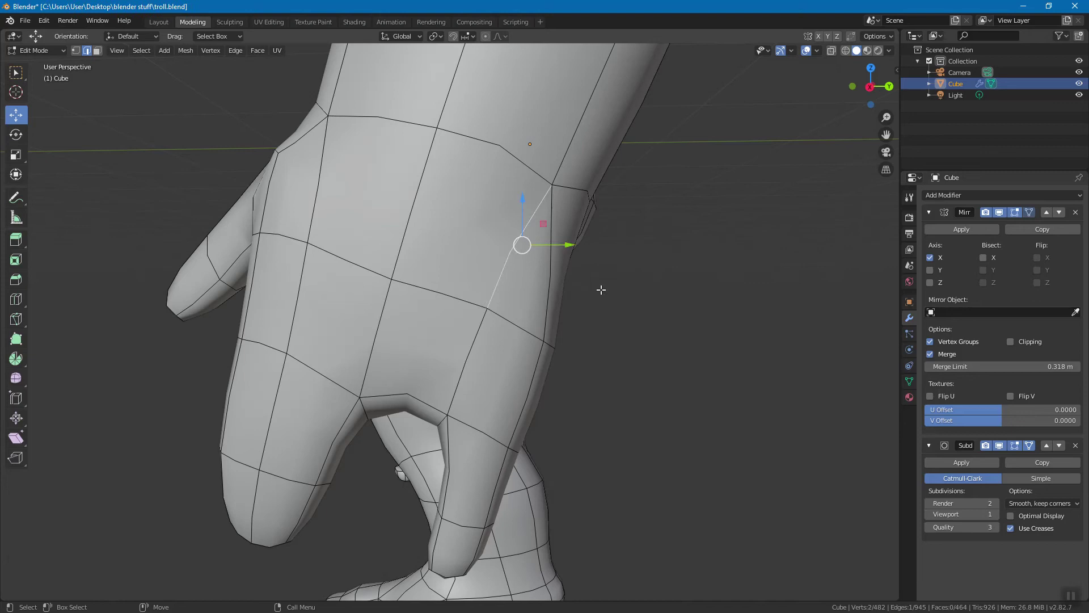
key("w")
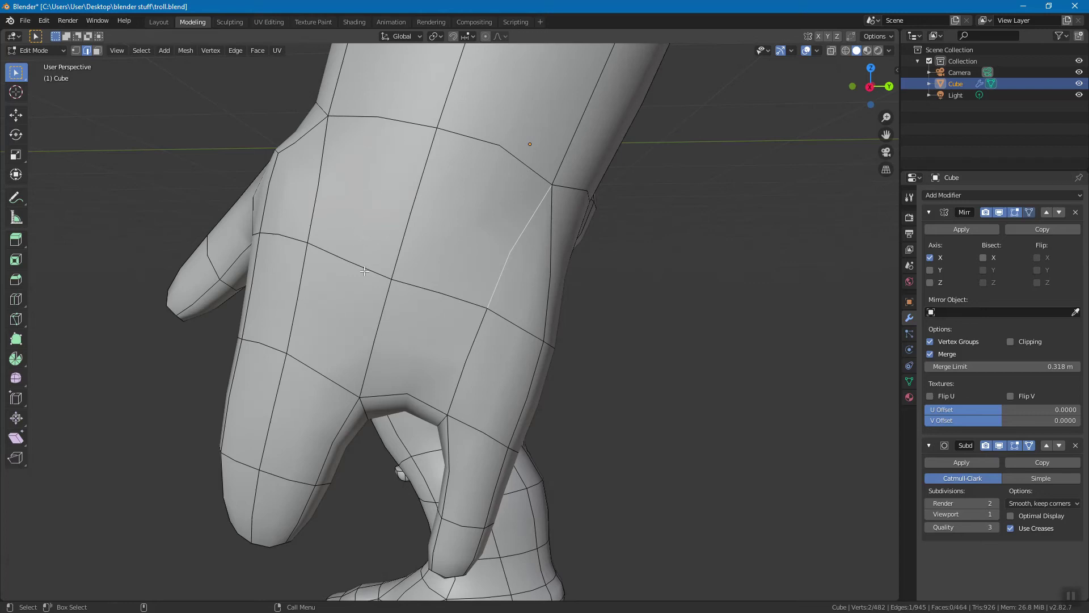
middle_click_drag(369, 219, 432, 200)
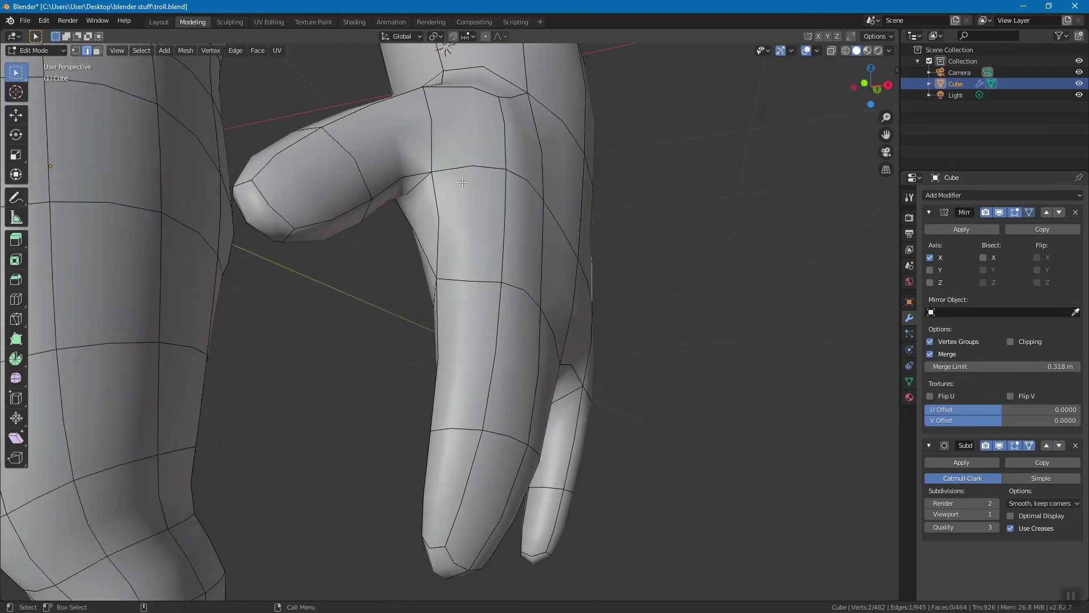
middle_click_drag(528, 238, 396, 174)
middle_click_drag(400, 275, 509, 291)
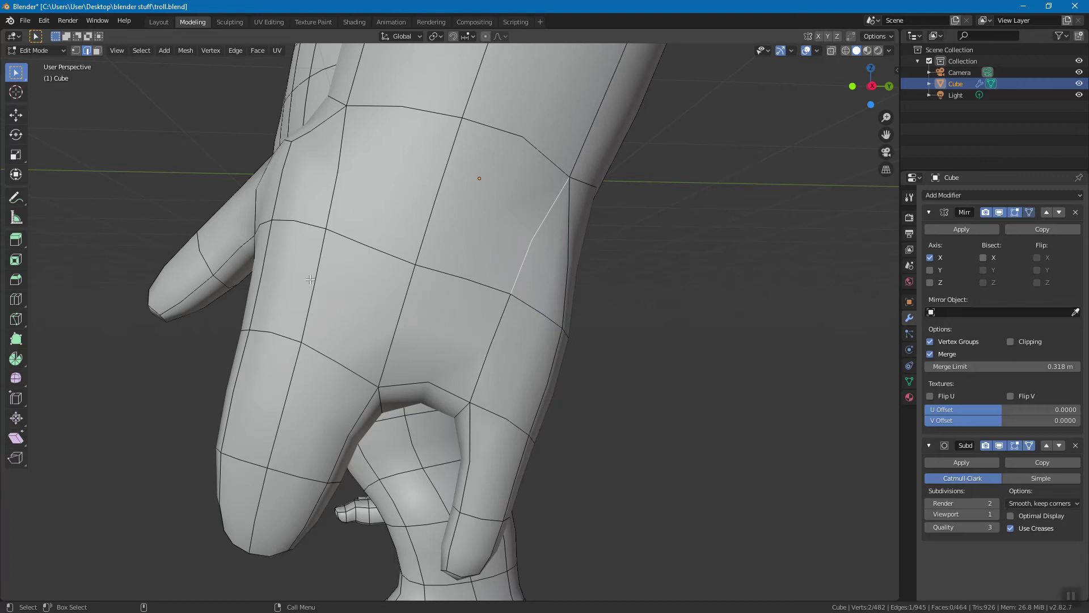
middle_click_drag(310, 279, 366, 223)
middle_click_drag(349, 375, 511, 287)
middle_click_drag(336, 311, 667, 273)
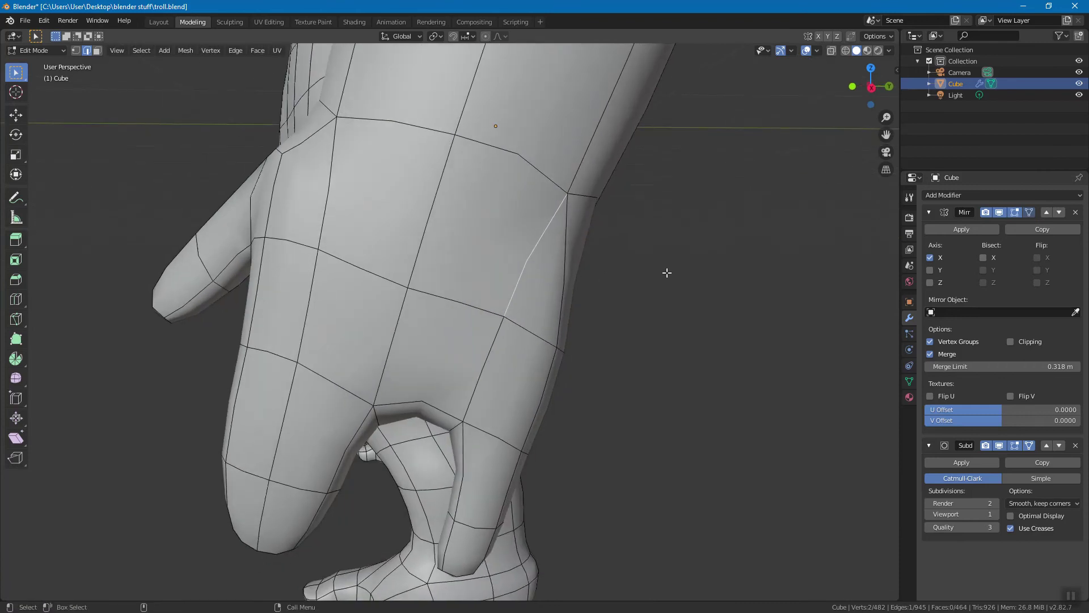
right_click(648, 264)
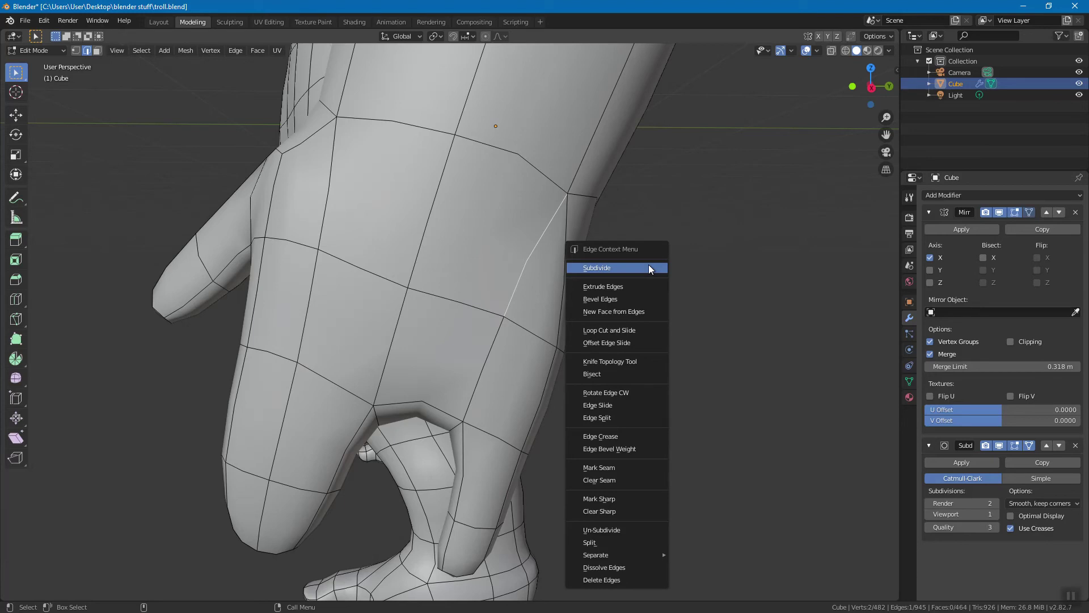
left_click(630, 393)
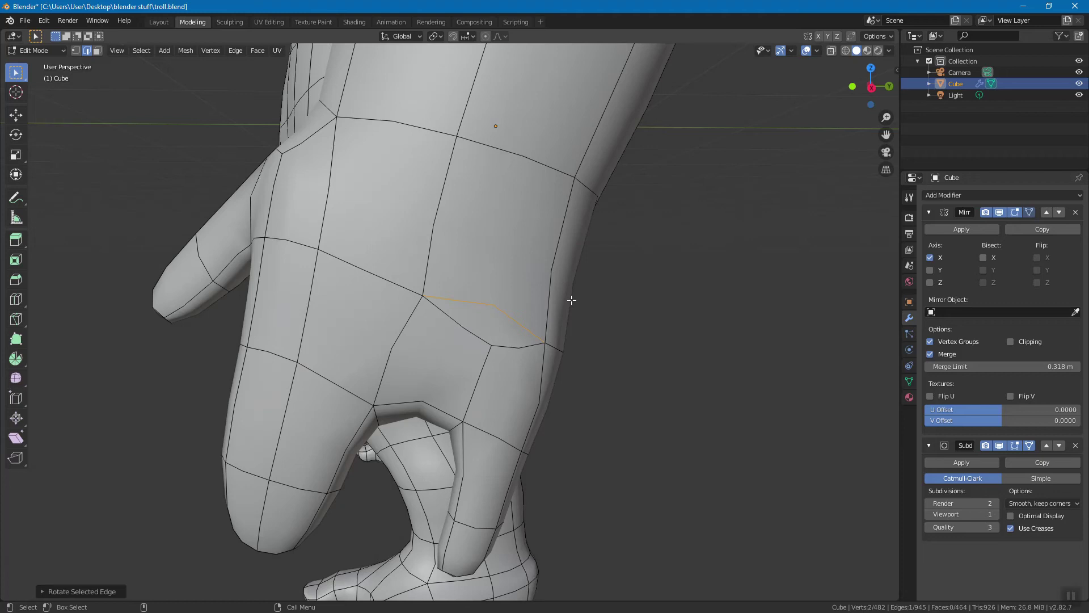
right_click(608, 311)
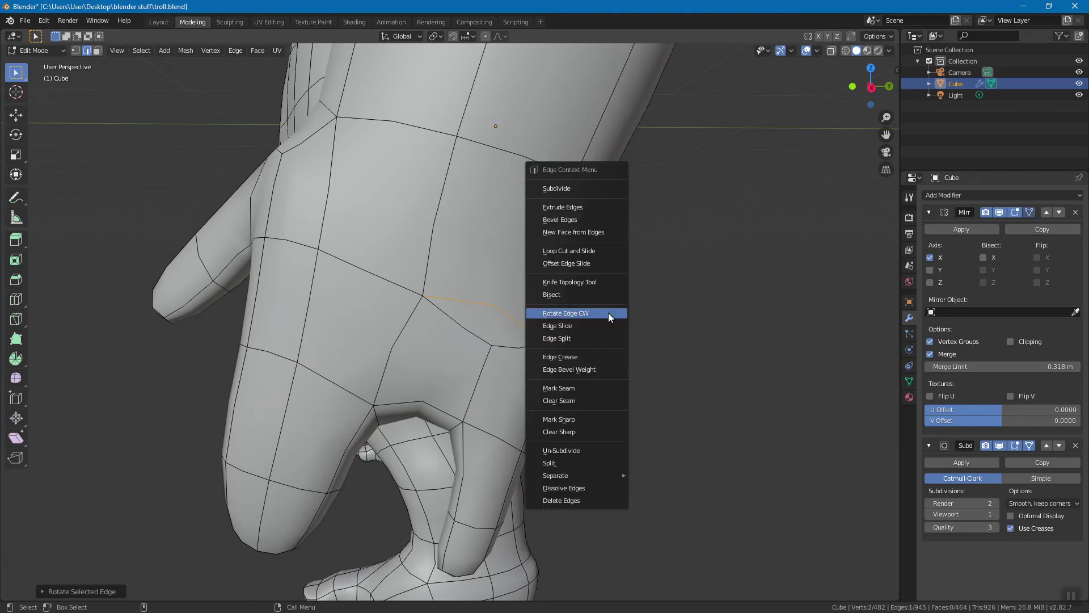
left_click(597, 314)
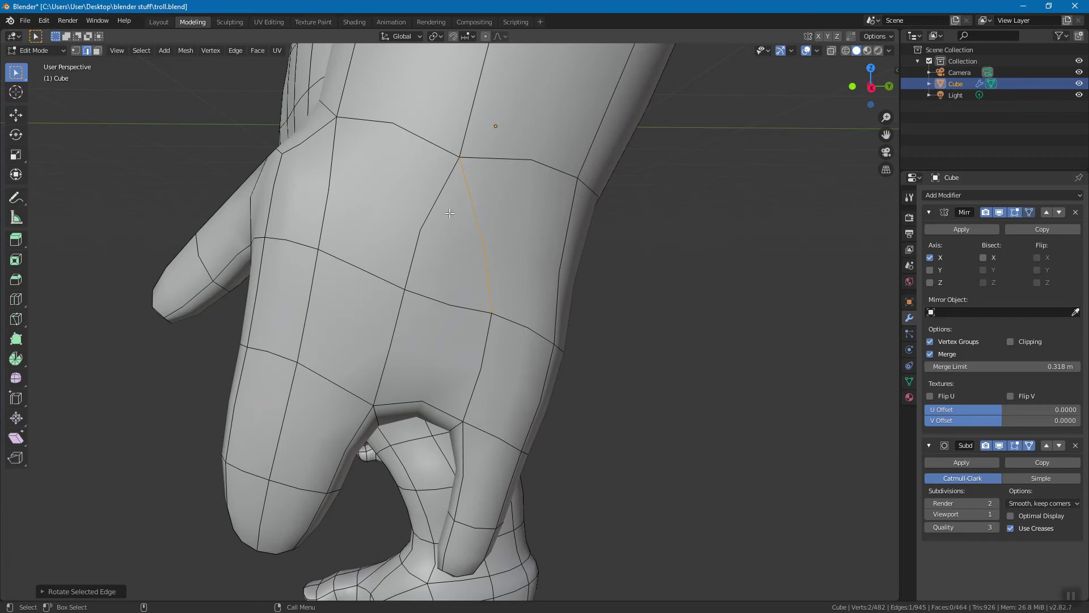
Apply Rotate Edge CW twice to the neighbouring diagonal edge in the middle of the back of the hand
left_click(425, 217)
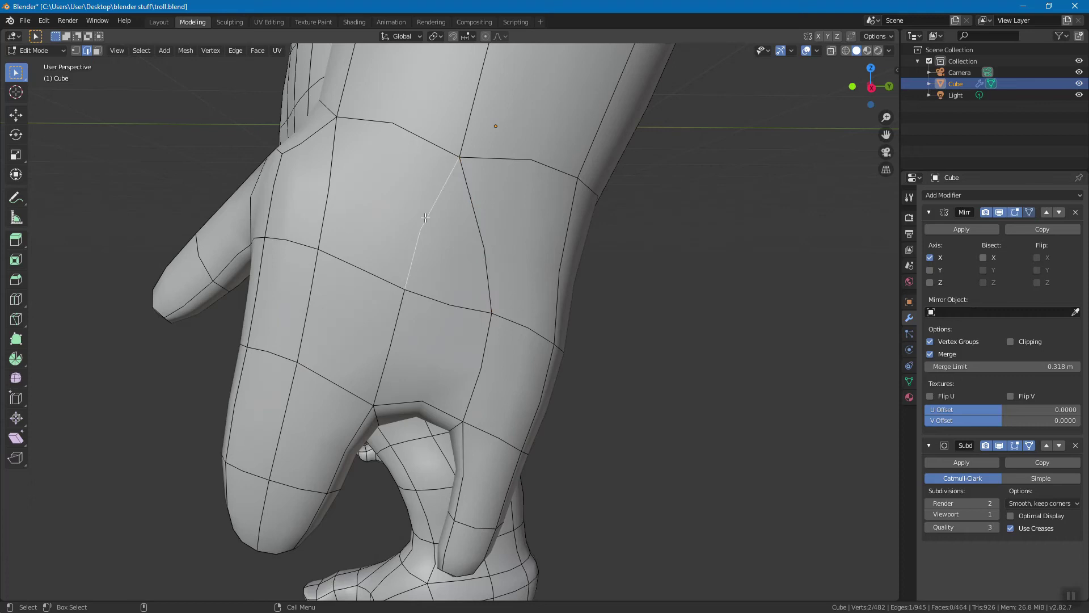
right_click(439, 230)
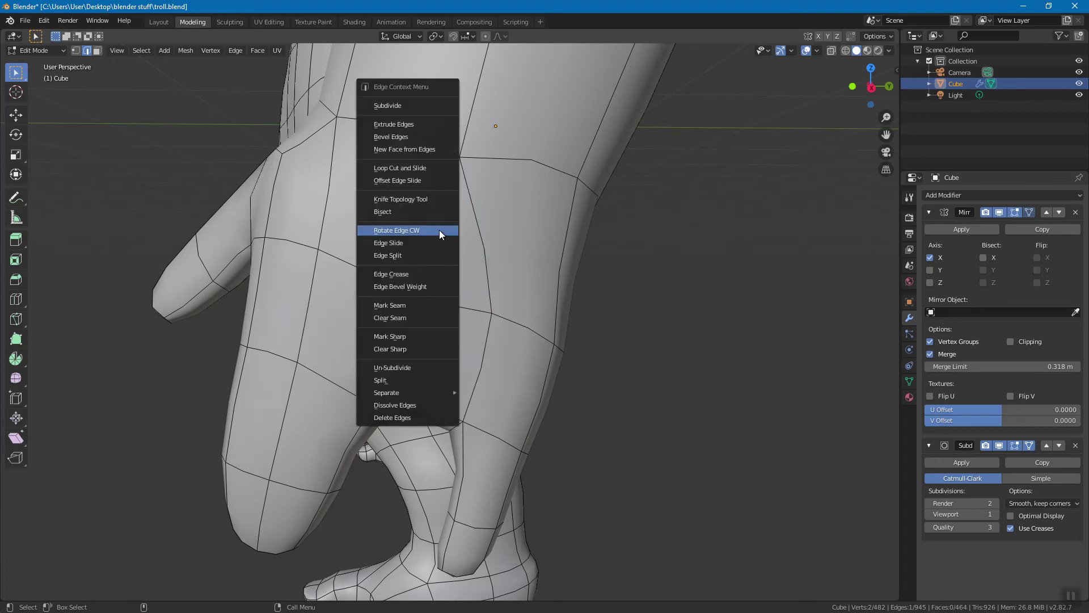
left_click(439, 229)
right_click(445, 228)
left_click(445, 228)
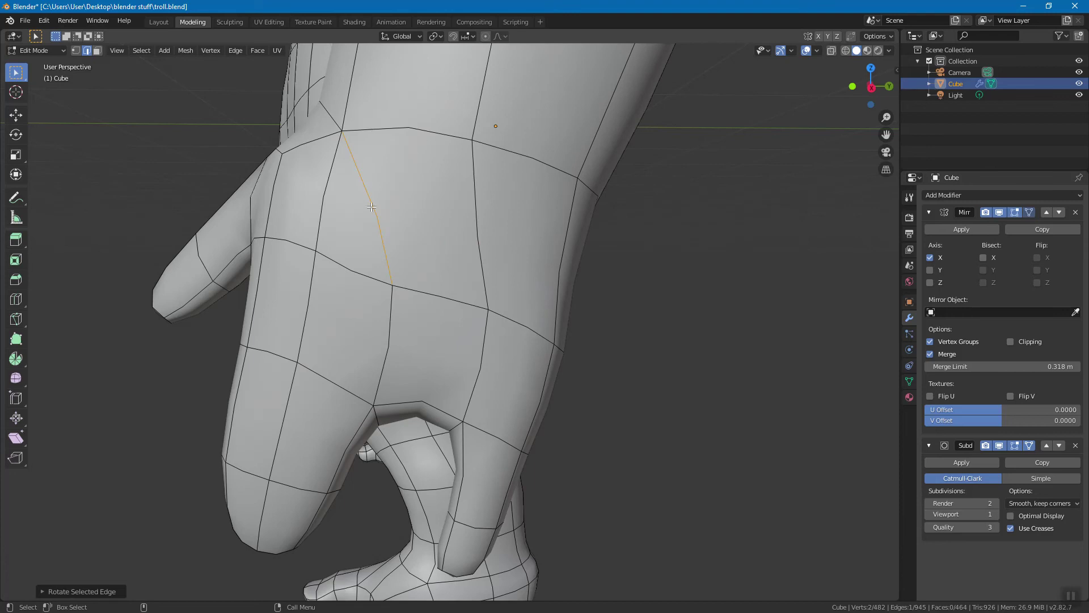
Try applying Rotate Edge CW twice to the lengthwise edge on the side of the palm just below the thumb
middle_click_drag(380, 220, 408, 211)
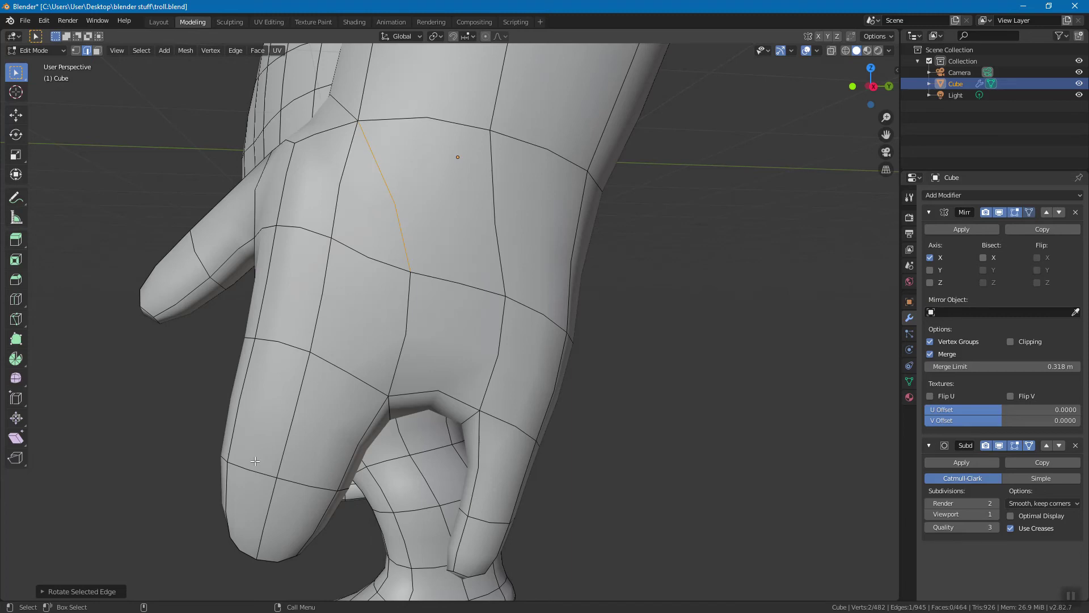
middle_click_drag(369, 313, 492, 210)
left_click(462, 231)
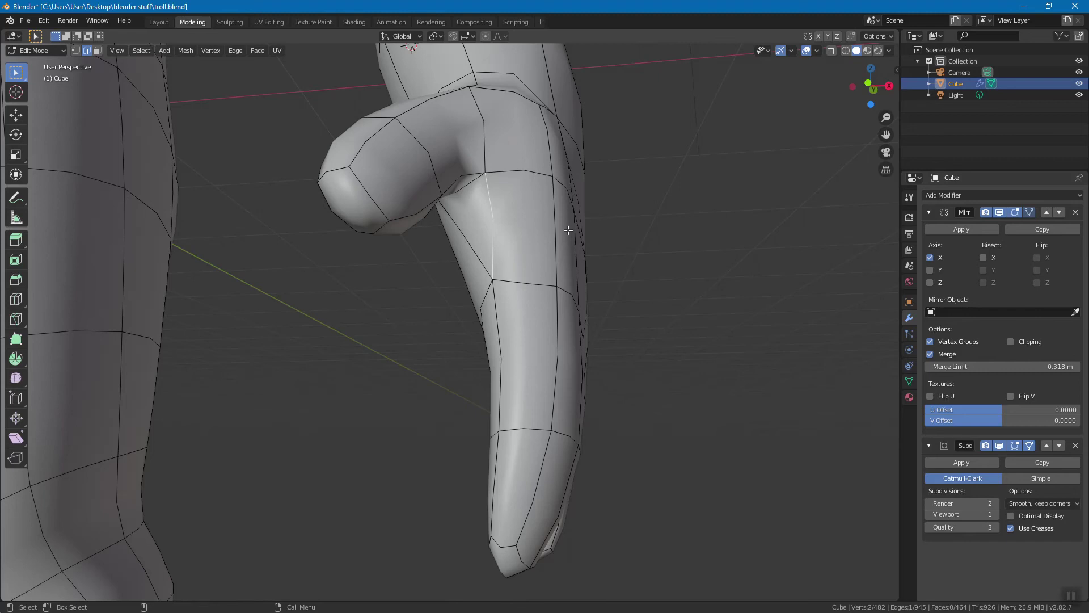
middle_click_drag(479, 249, 468, 235)
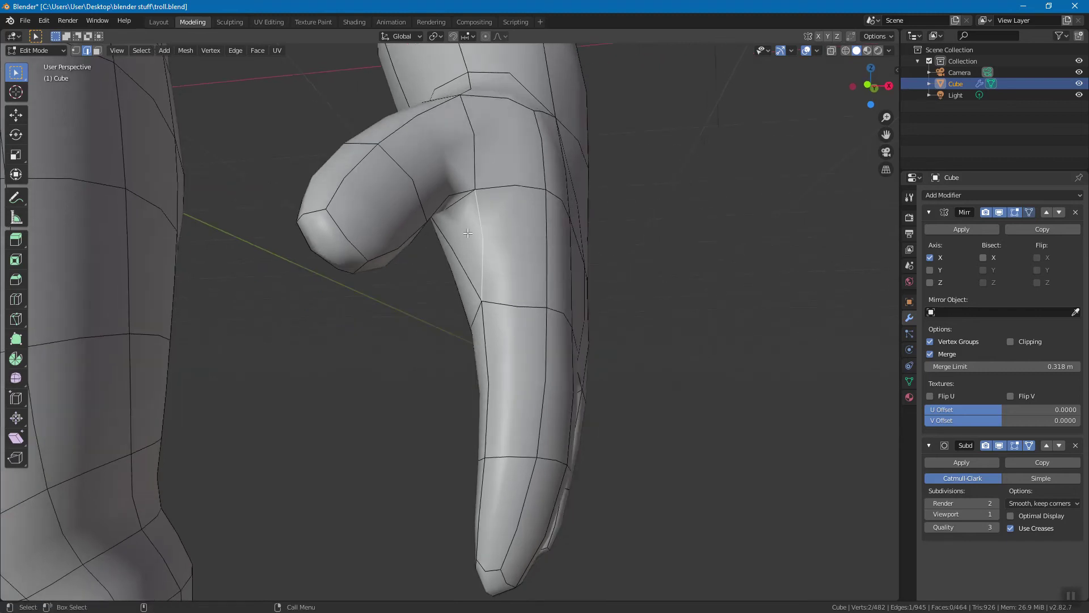
middle_click_drag(546, 227, 607, 242)
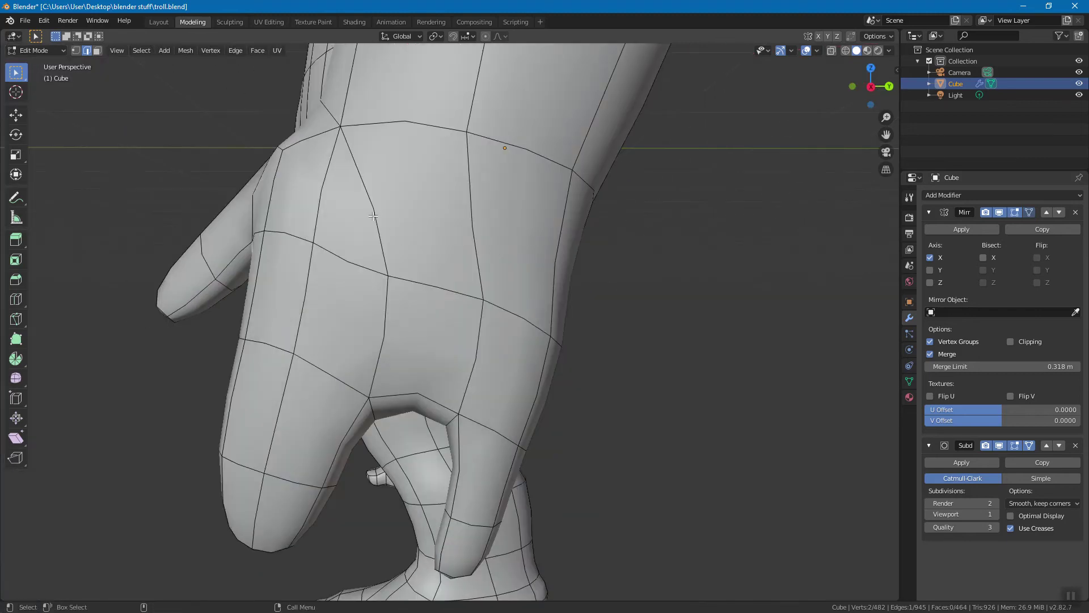
middle_click_drag(347, 227, 482, 228)
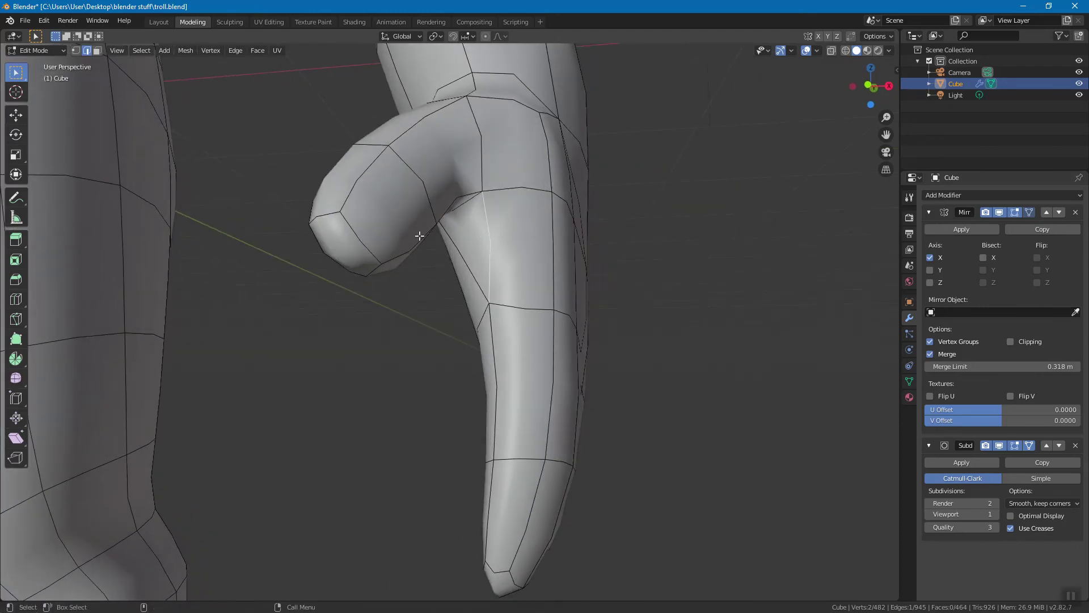
middle_click_drag(581, 256, 473, 184)
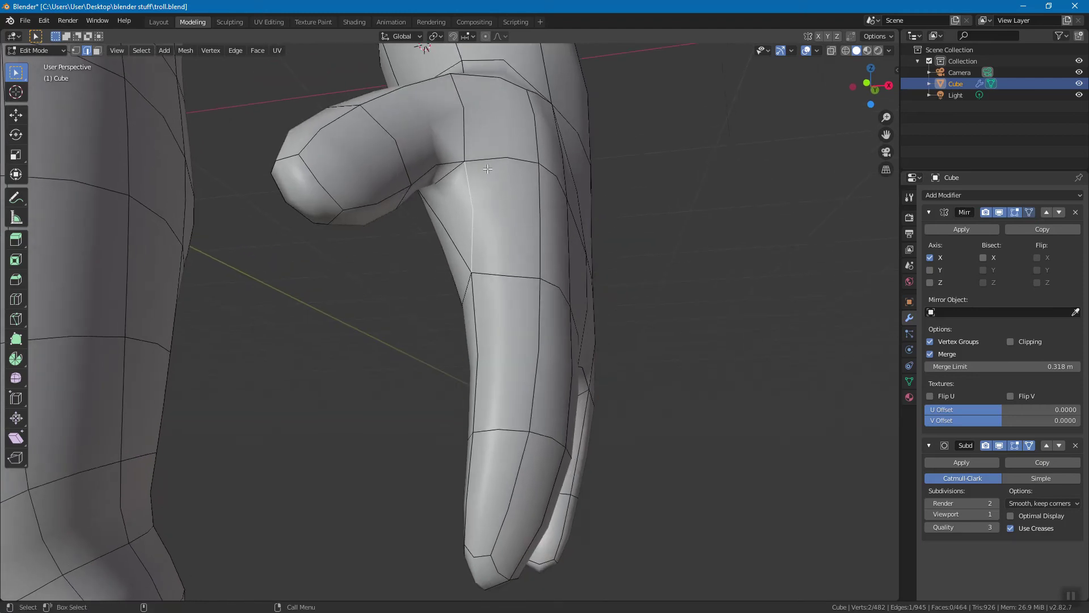
key("ctrl+e")
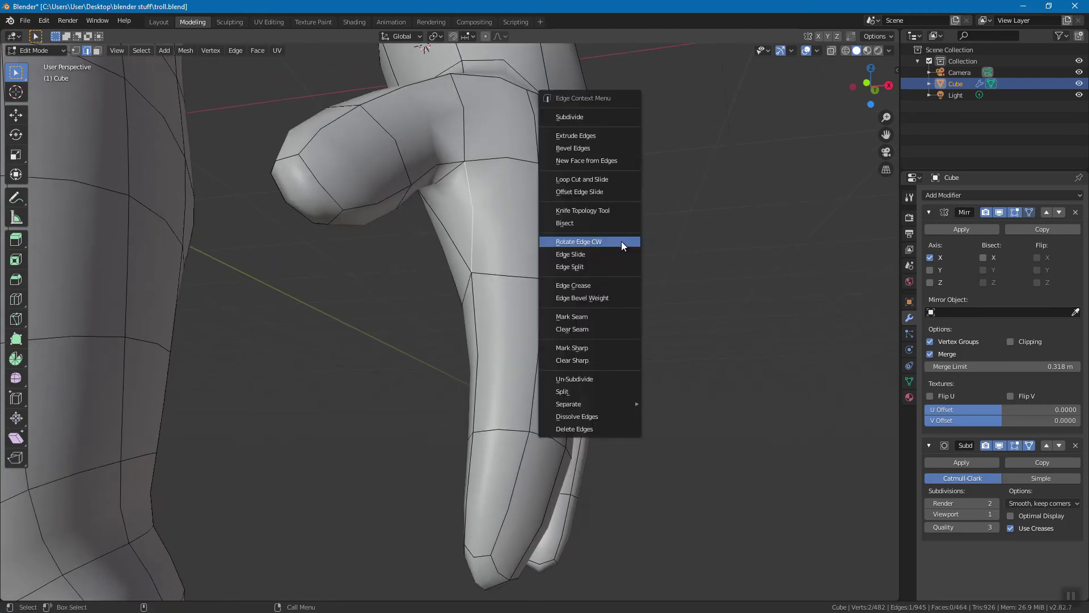
left_click(621, 240)
key("ctrl+e")
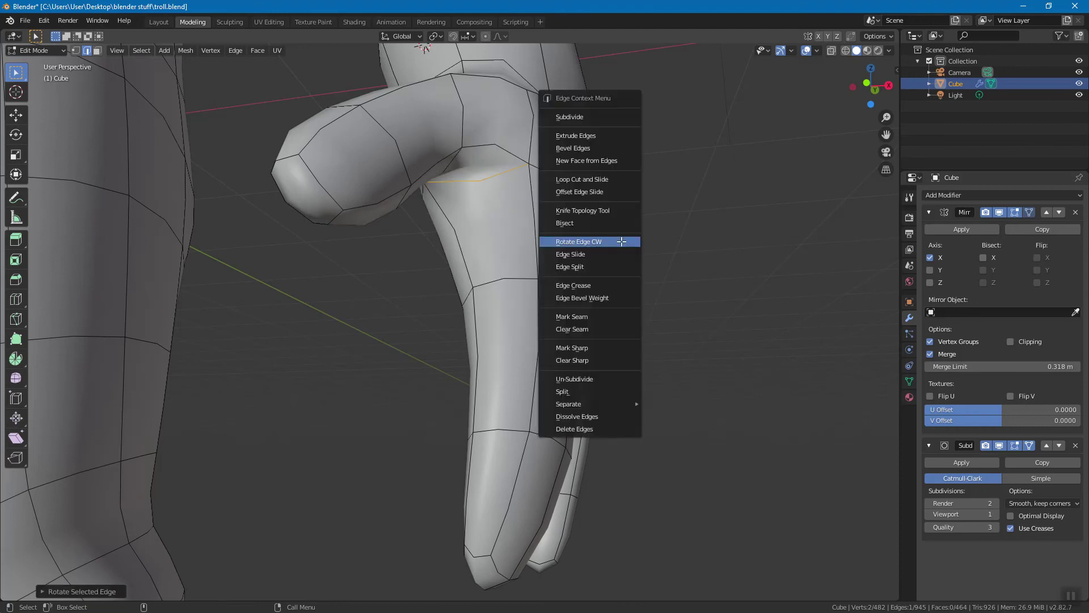
left_click(624, 241)
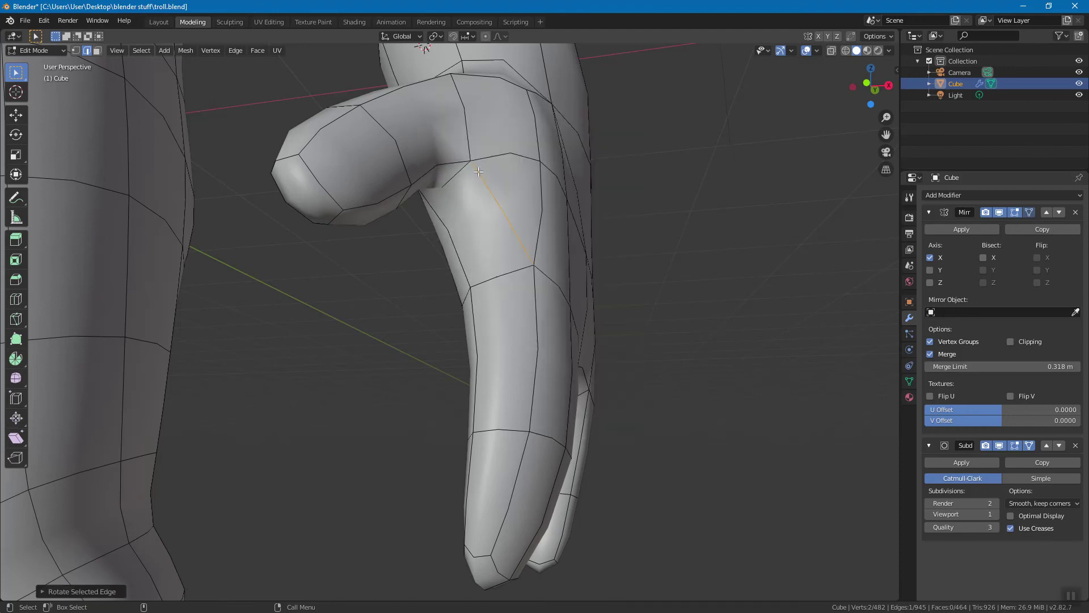
middle_click_drag(532, 263, 575, 401)
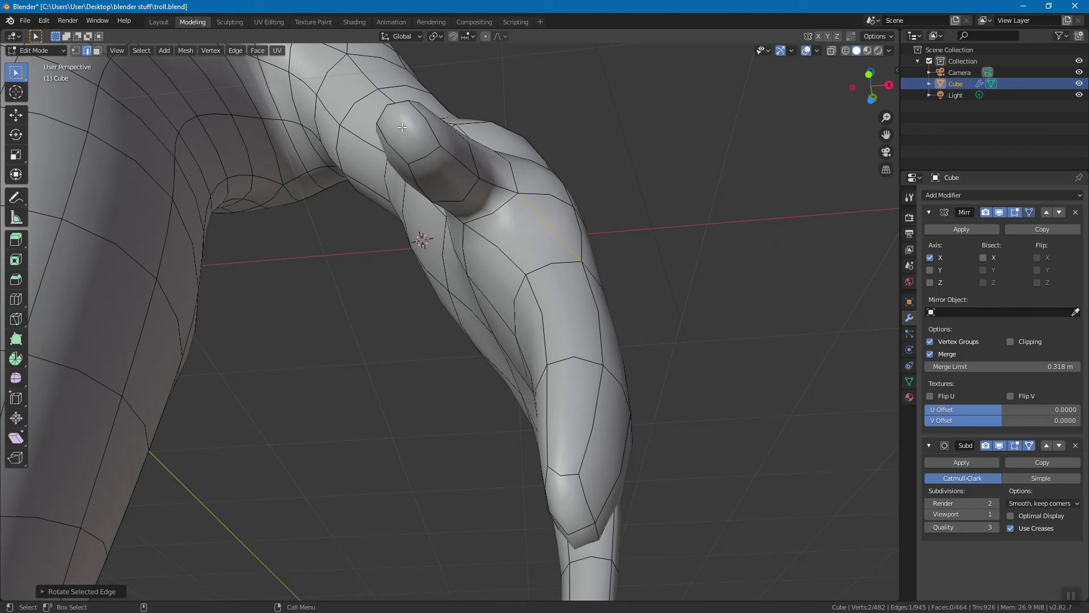
Try adding a loop cut that runs along the underside of the thumb and down the neighbouring finger
left_click(763, 259)
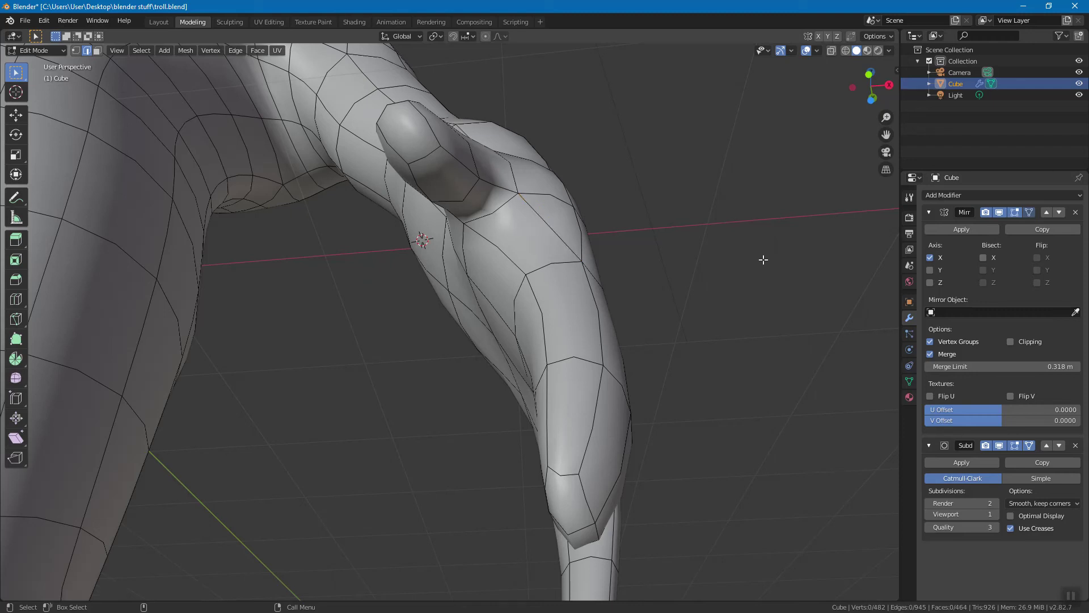
right_click(646, 251)
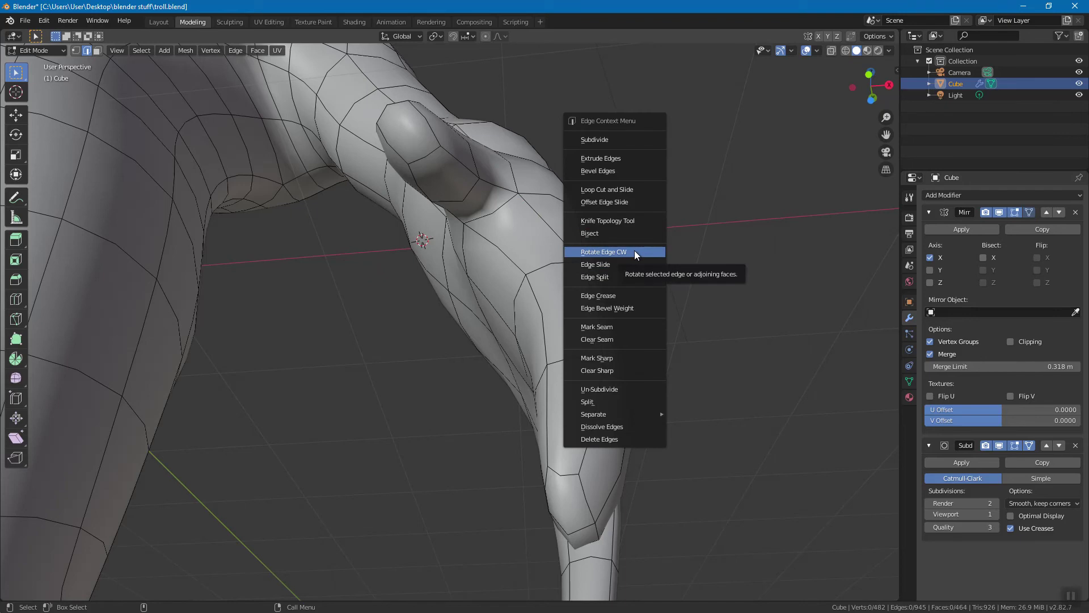
left_click(632, 189)
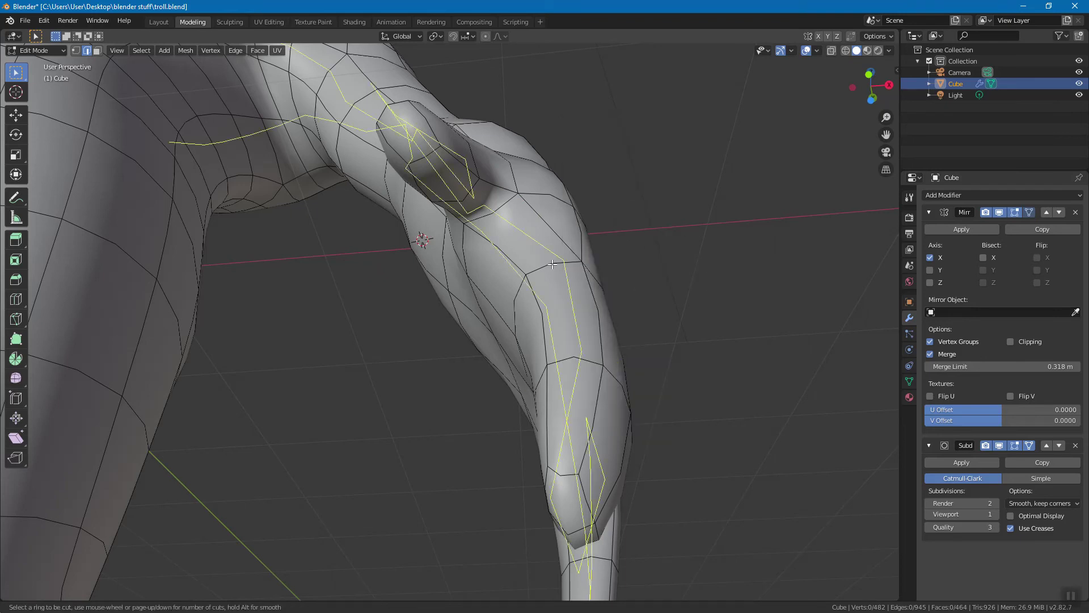
key("Escape")
middle_click_drag(753, 246, 397, 237)
right_click(418, 200)
left_click(417, 200)
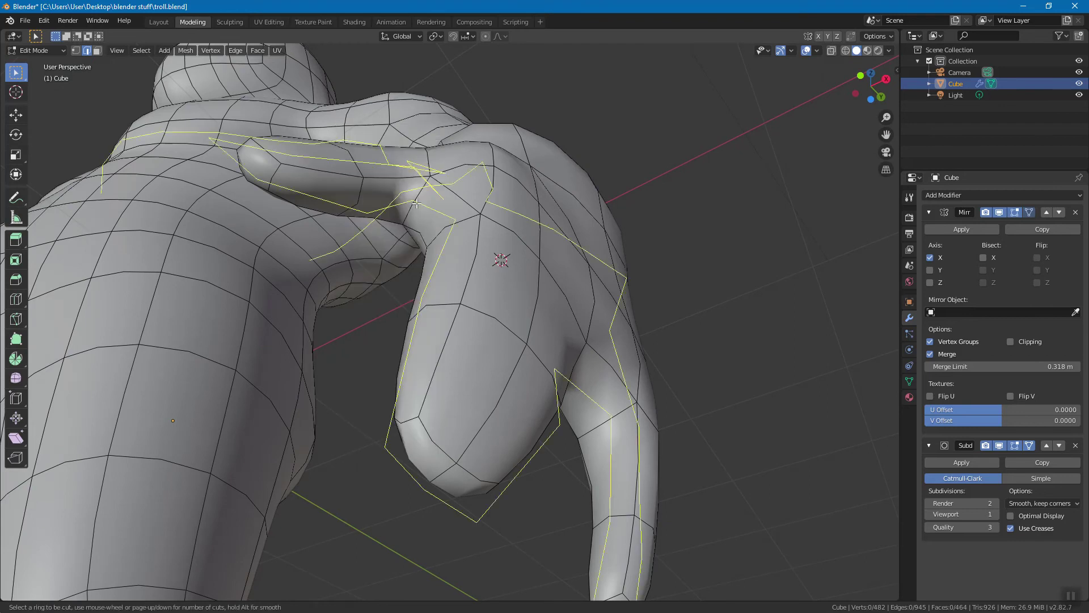
left_click(407, 203)
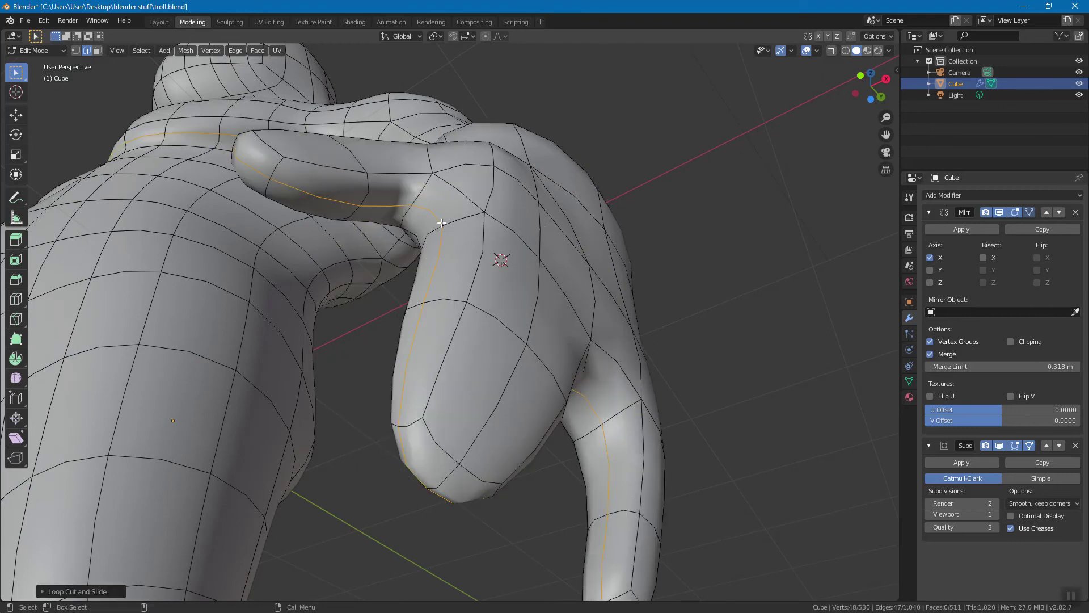
middle_click_drag(677, 273, 550, 255)
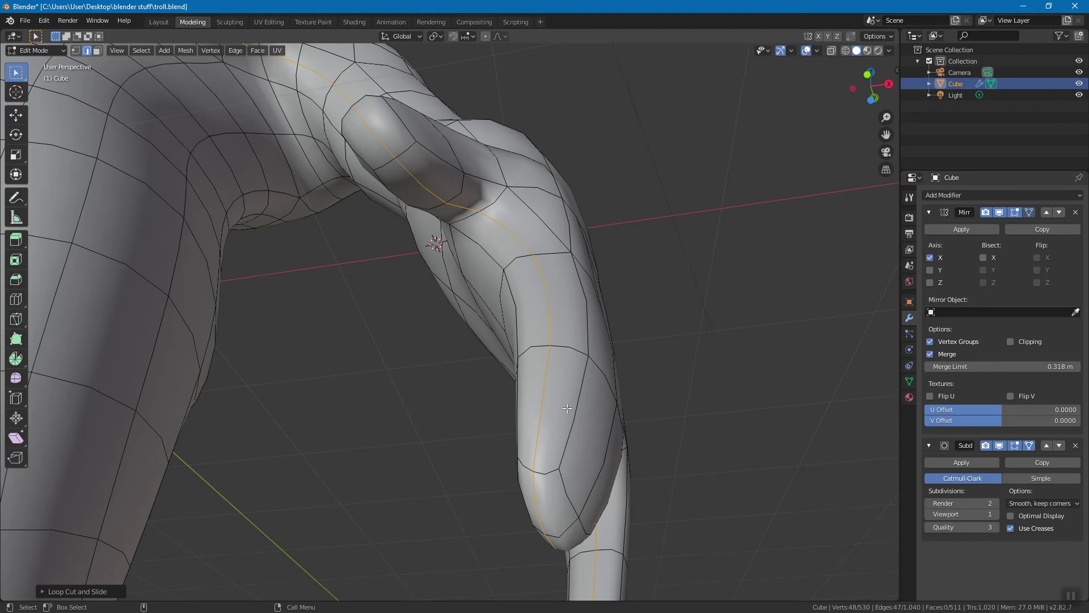
middle_click_drag(470, 189, 706, 300)
Rotate the edge between the thumb base and the neighbouring finger clockwise twice with Rotate Edge CW
left_click(543, 248)
middle_click_drag(607, 265, 407, 259)
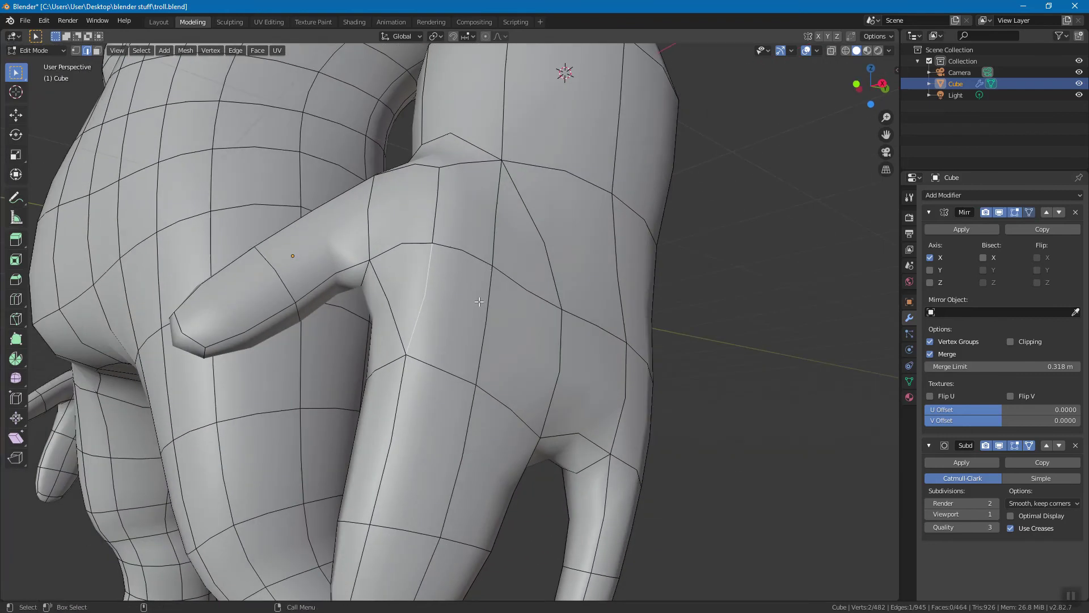
right_click(521, 297)
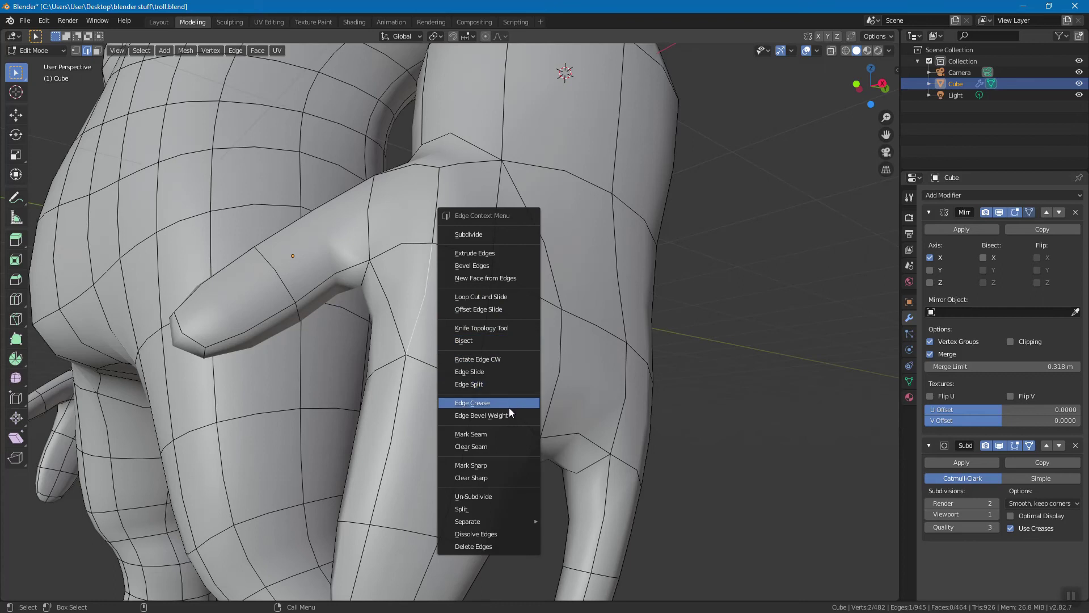
left_click(509, 357)
right_click(515, 333)
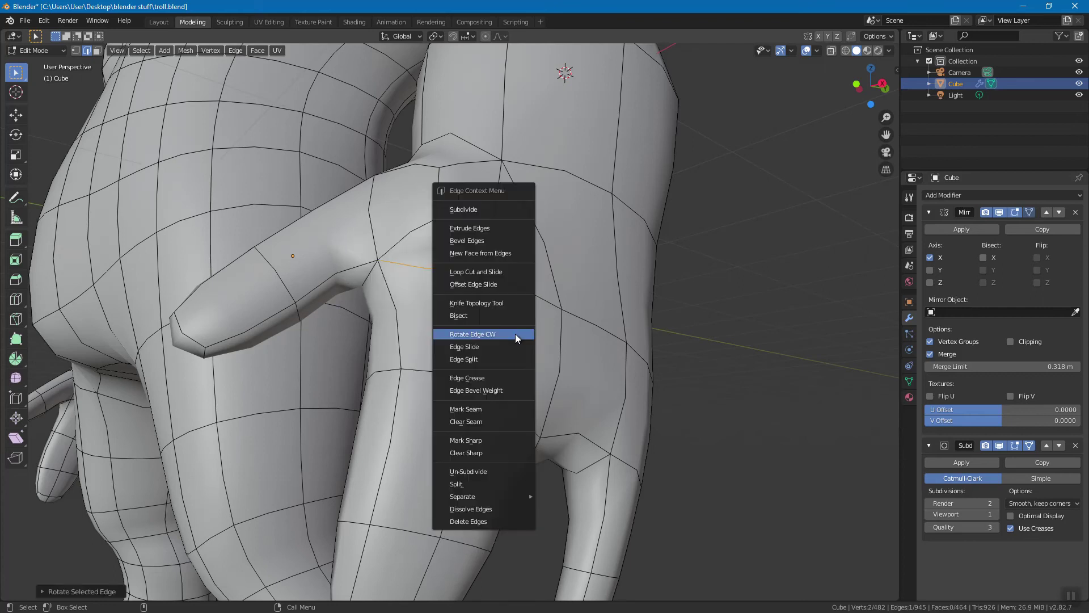
left_click(515, 334)
Add the edge running up to the wrist to the selection and dissolve both edges on the back of the hand
middle_click_drag(515, 334, 458, 244)
left_click(456, 243)
key("ctrl+shift+KP_Add")
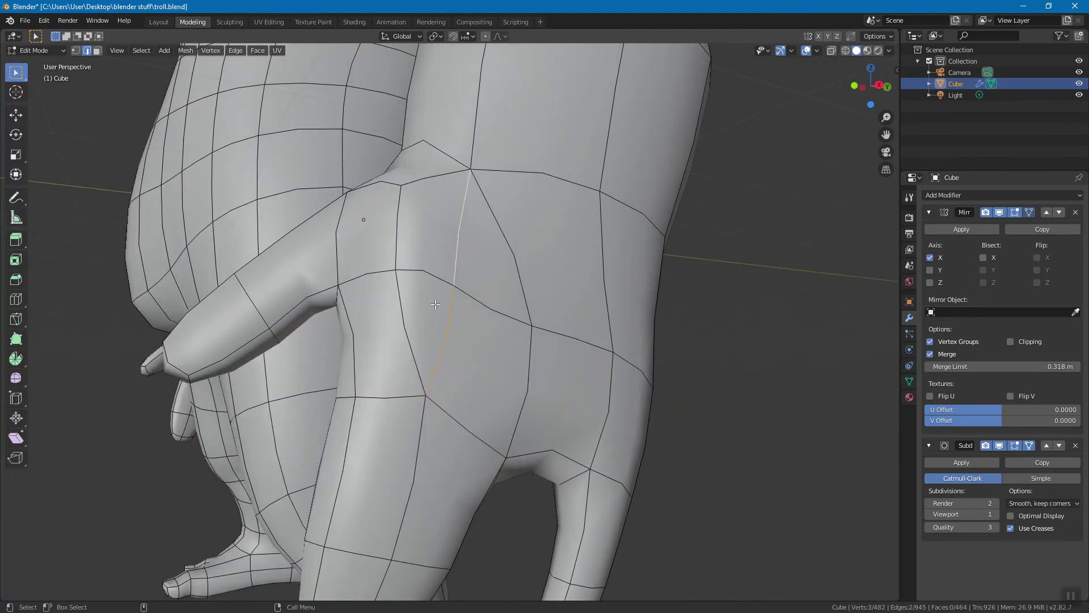
middle_click_drag(453, 284, 308, 316)
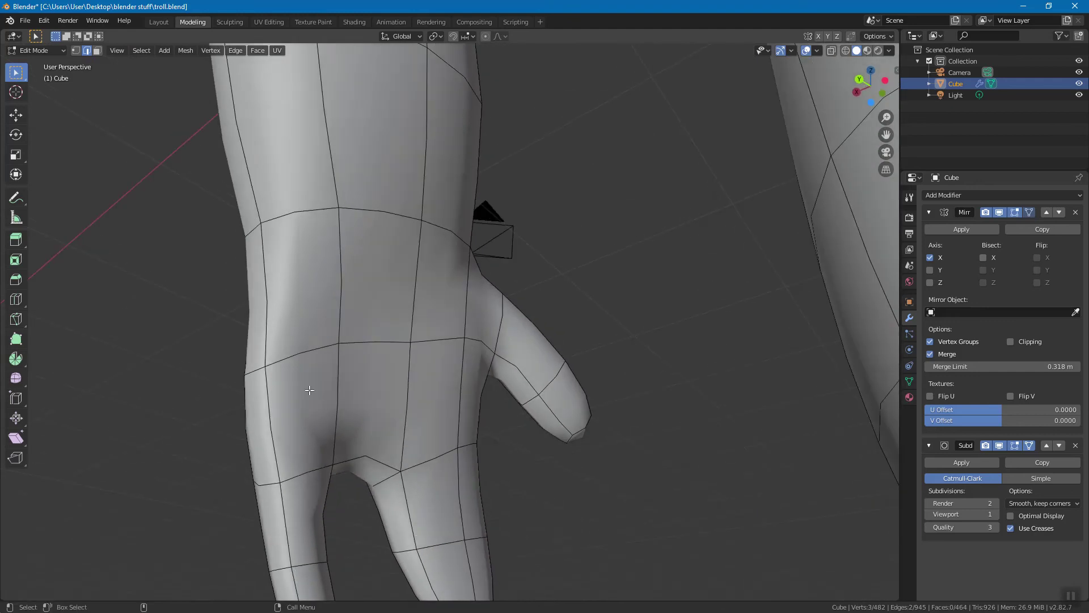
middle_click_drag(327, 354, 566, 314)
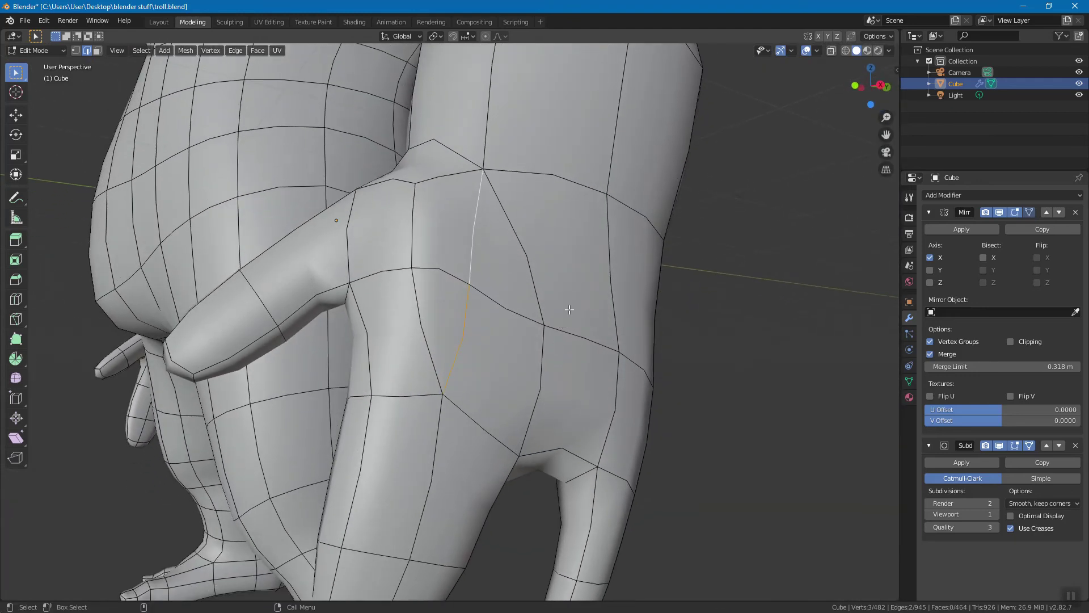
key("x")
left_click(570, 309)
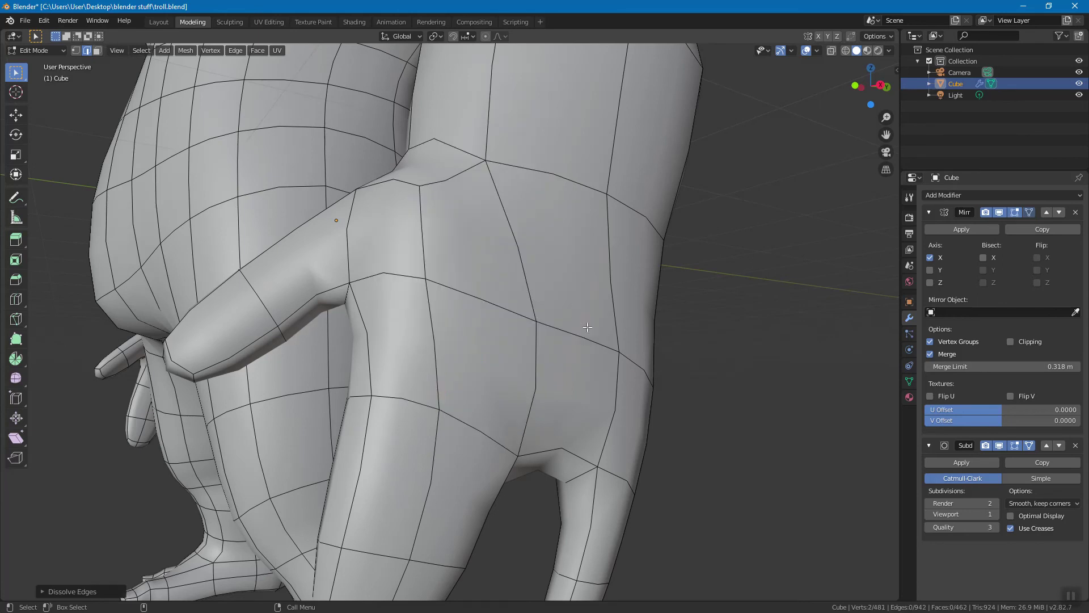
Select the edge across the top of the thumb base, just below the wrist, and apply Rotate Edge CW
middle_click_drag(587, 328, 602, 255)
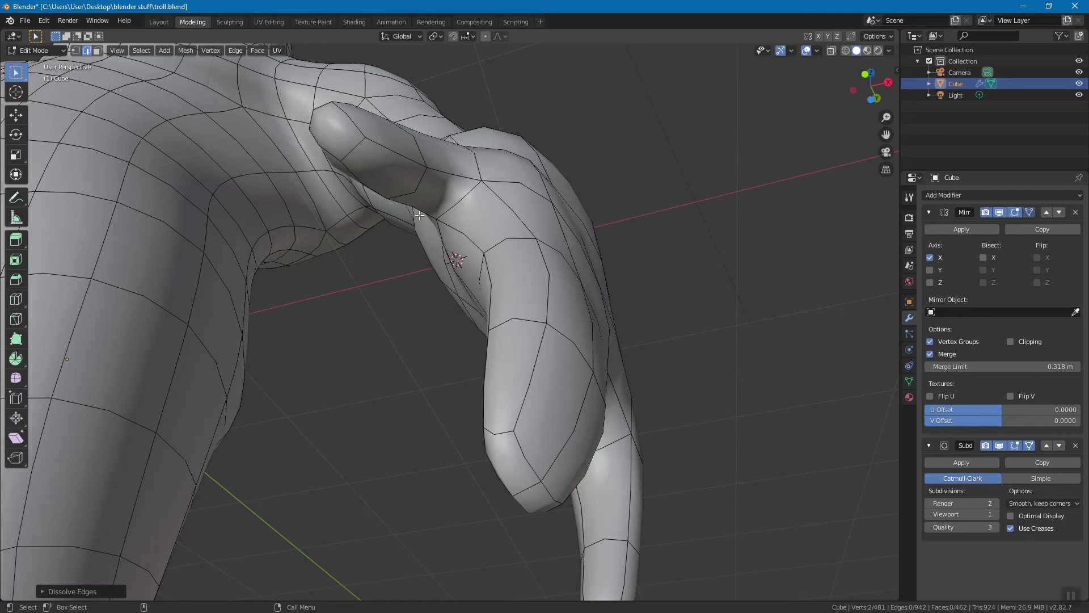
middle_click_drag(662, 324, 462, 321)
middle_click_drag(422, 274, 633, 253)
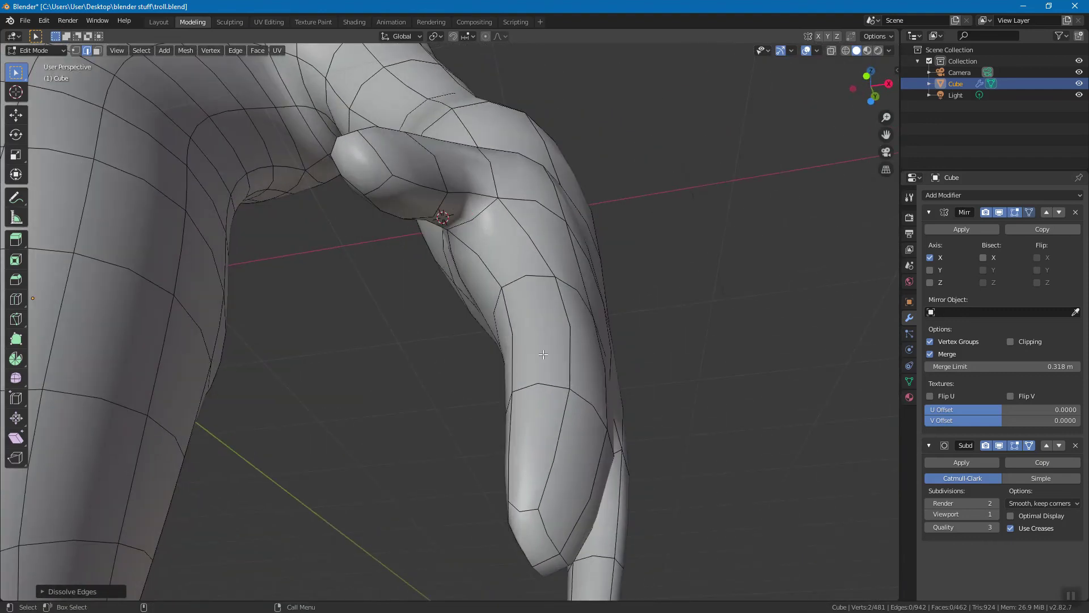
mouse_move(466, 209)
middle_mouse_down()
mouse_move(492, 57)
mouse_move(483, 273)
mouse_move(458, 227)
middle_mouse_up()
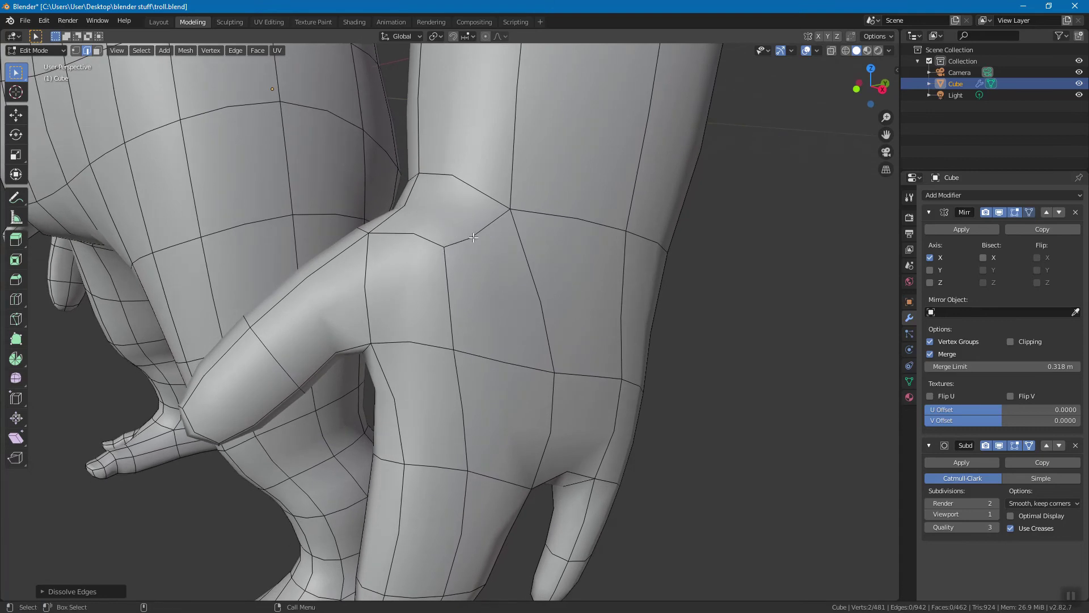
middle_click_drag(460, 247, 467, 267)
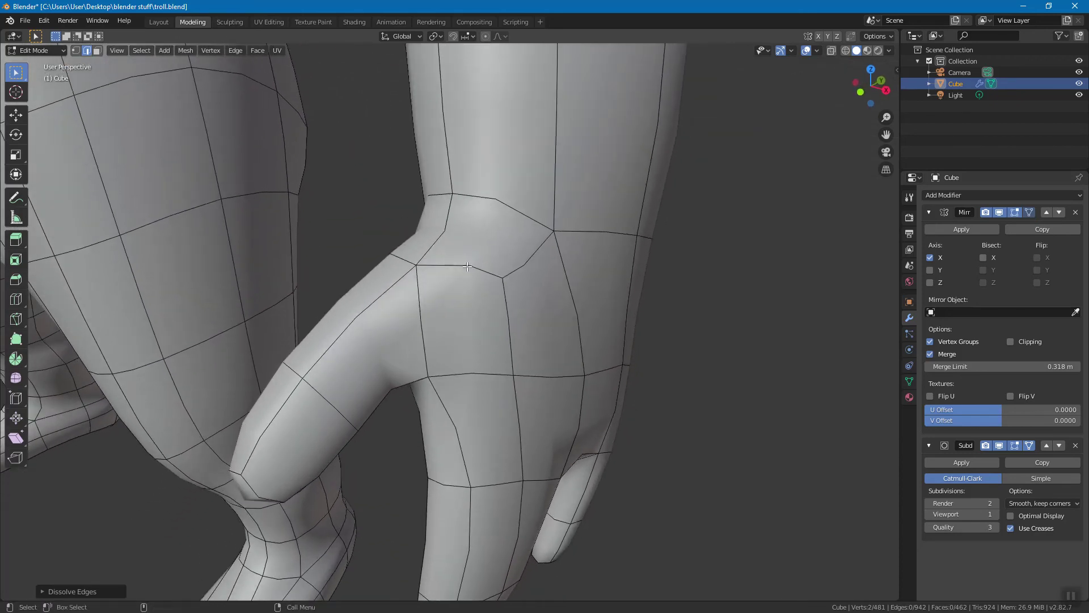
left_click(467, 266)
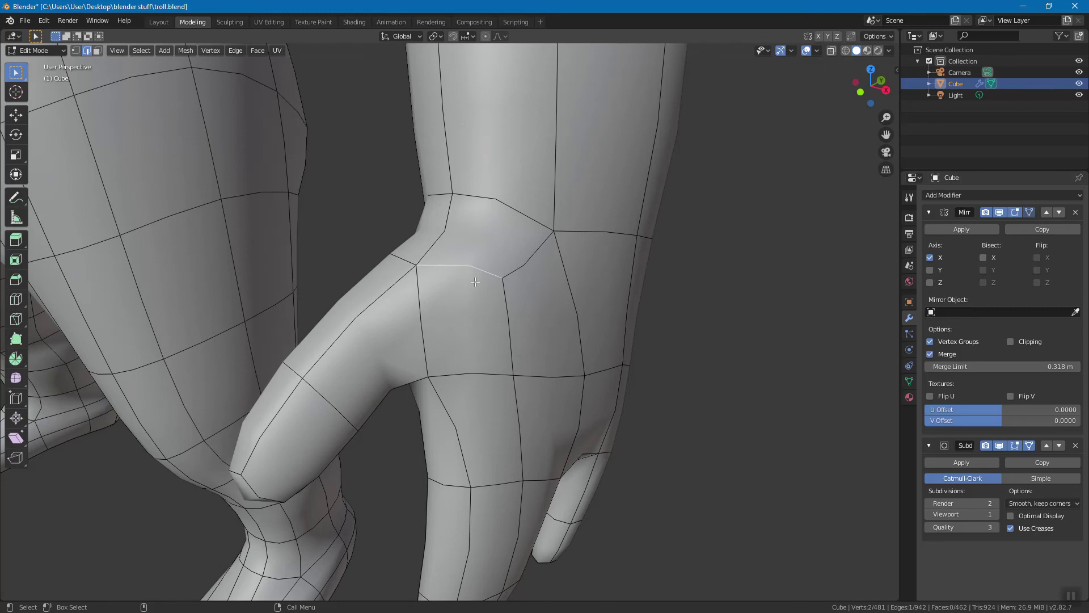
middle_click_drag(531, 281, 518, 275)
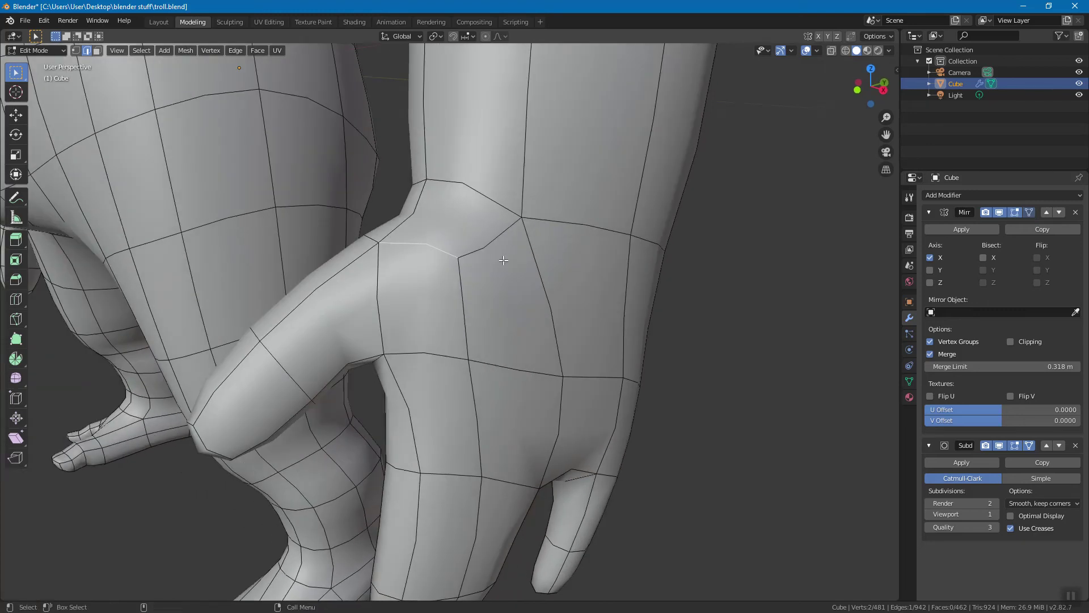
right_click(522, 252)
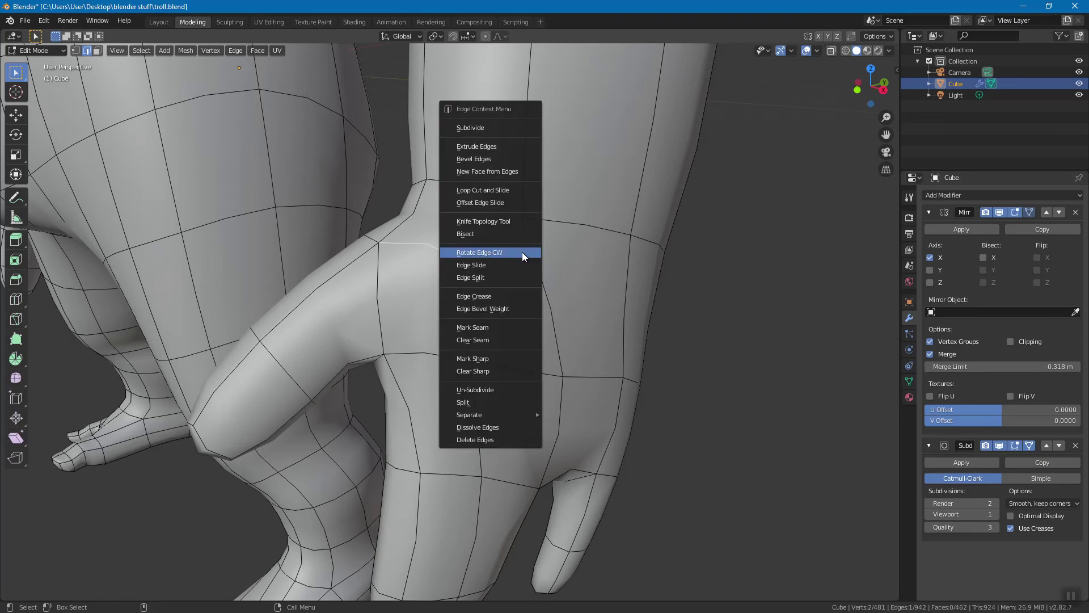
left_click(522, 252)
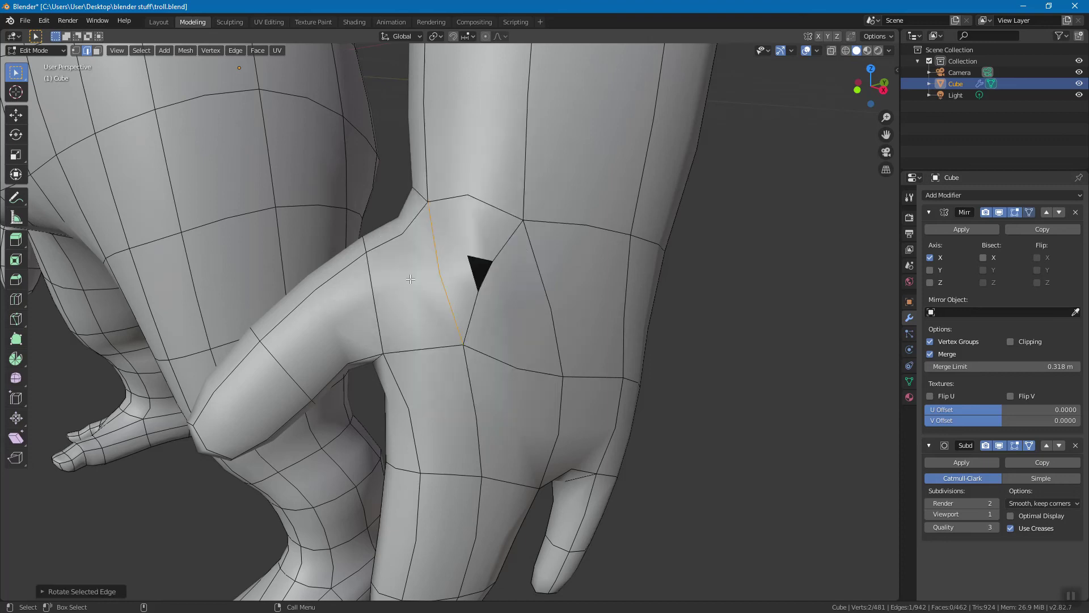
Apply Rotate Edge CW once more to the same edge beside the thumb base
middle_click_drag(492, 293, 503, 282)
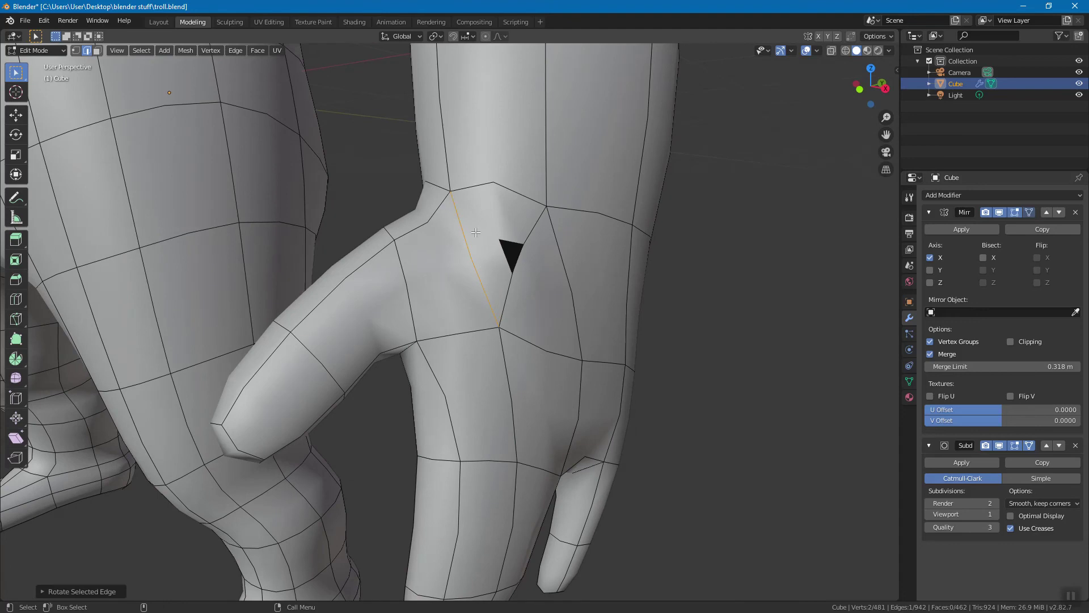
middle_click_drag(475, 232, 480, 218)
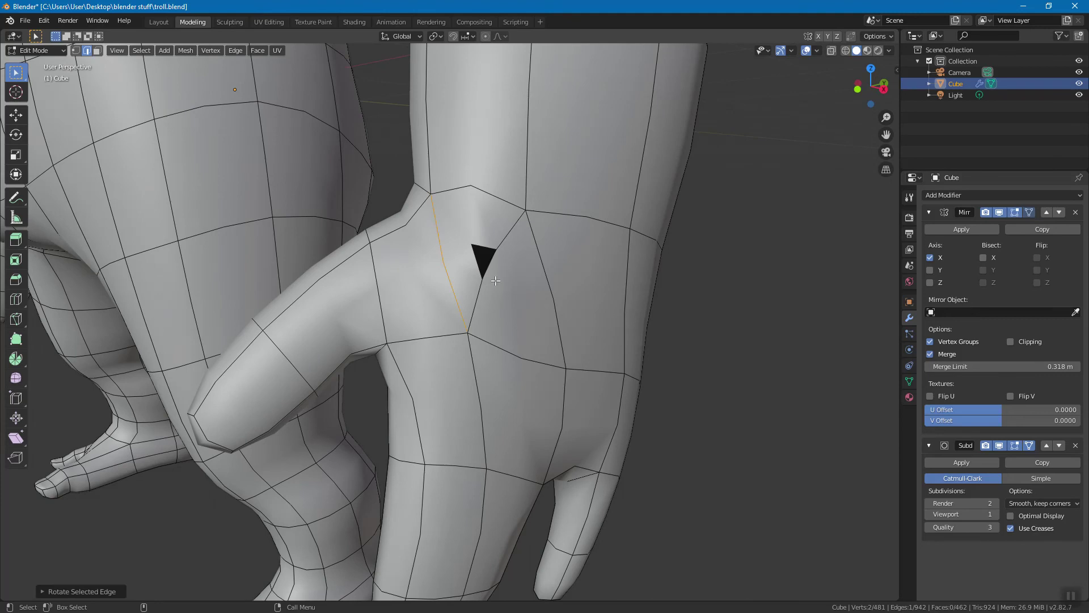
right_click(529, 265)
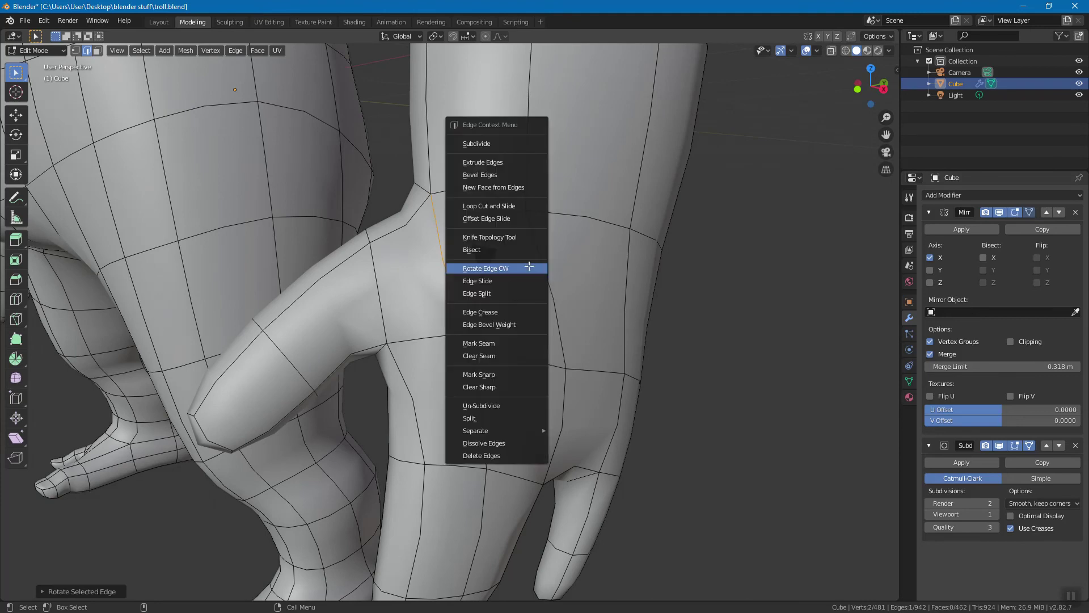
left_click(528, 266)
middle_click_drag(529, 265, 505, 245)
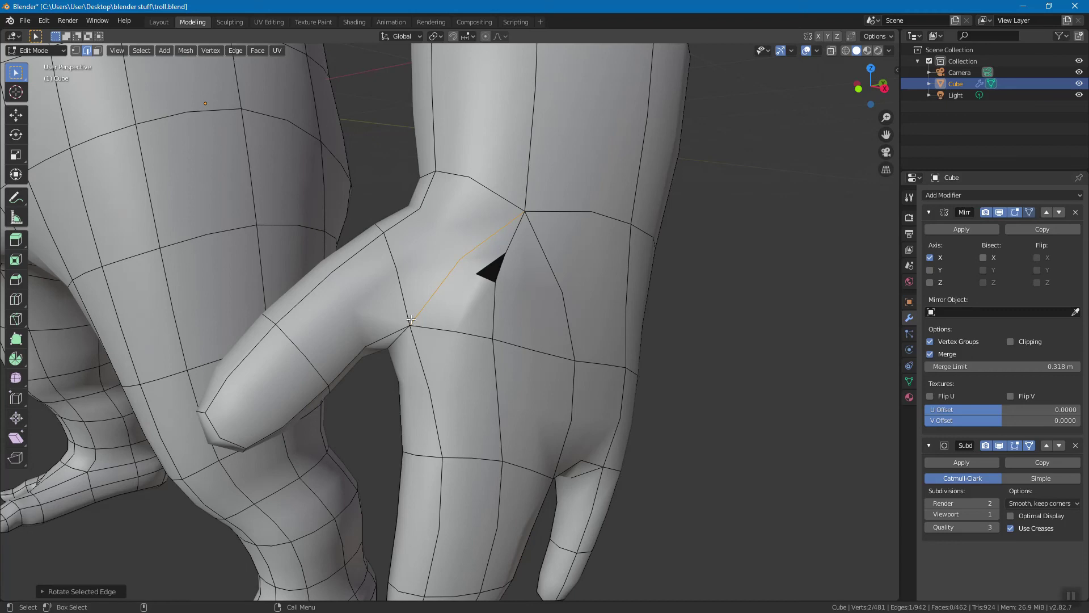
Rotate the selected edge beside the thumb base clockwise twice more with Rotate Edge CW so it runs from the wrist towards the knuckles
right_click(527, 292)
left_click(527, 292)
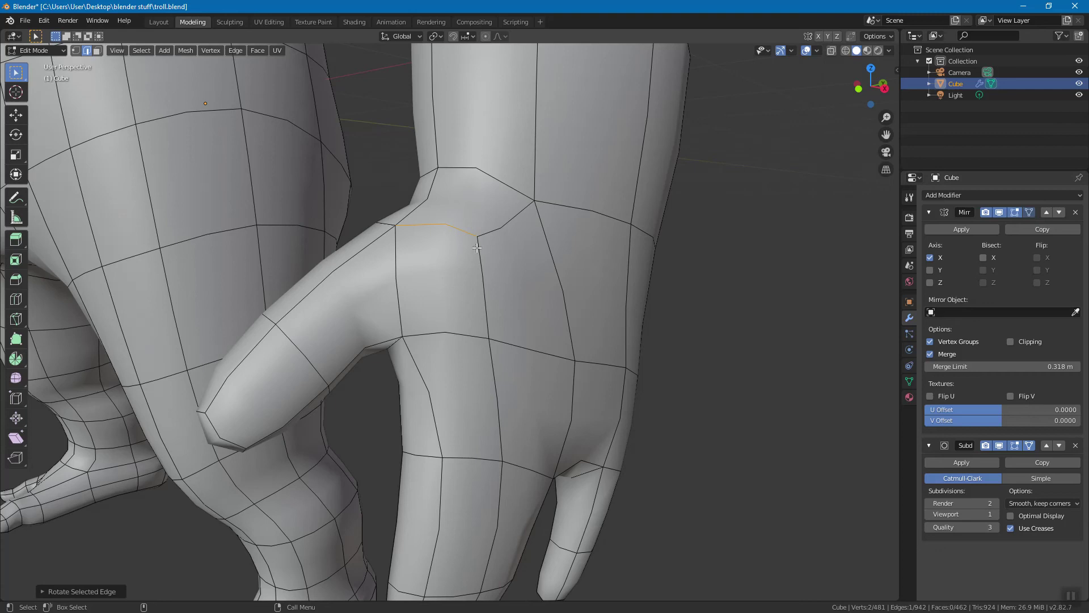
middle_click_drag(459, 255, 599, 272)
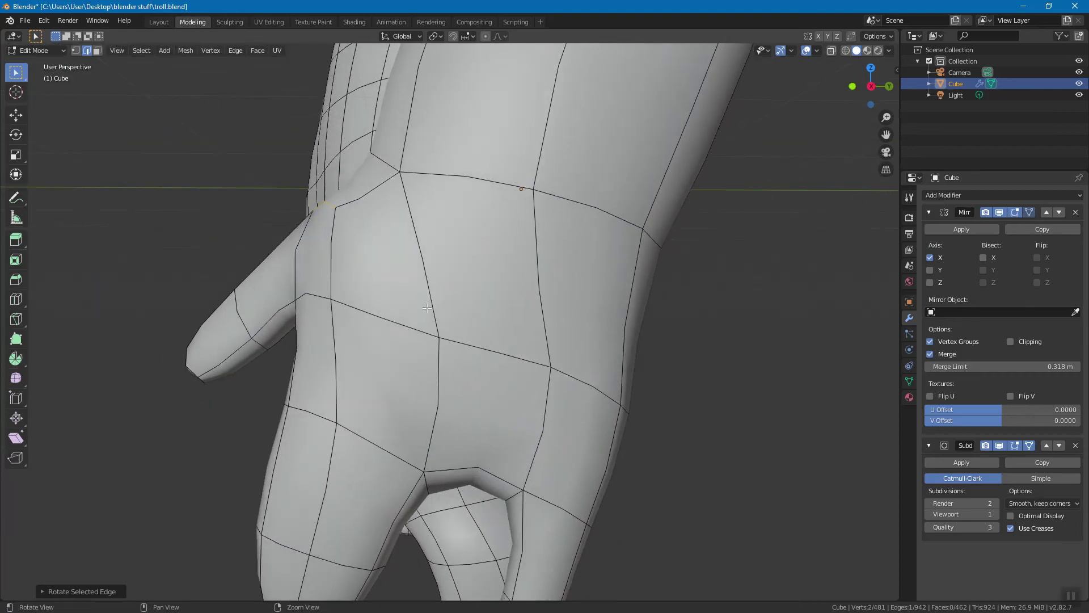
middle_click_drag(553, 318, 617, 298)
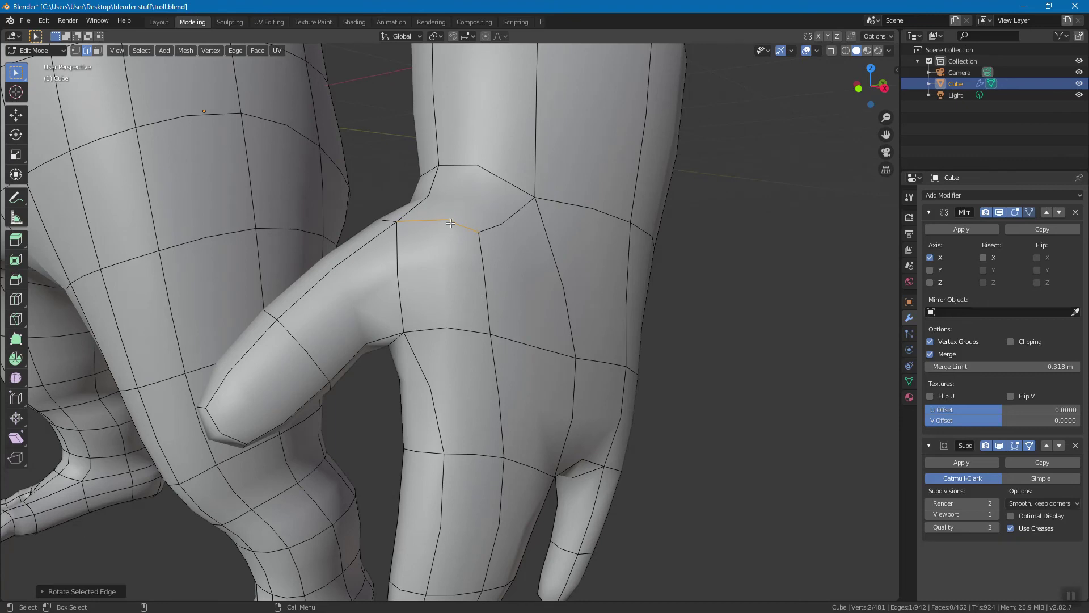
middle_click_drag(451, 221, 500, 234)
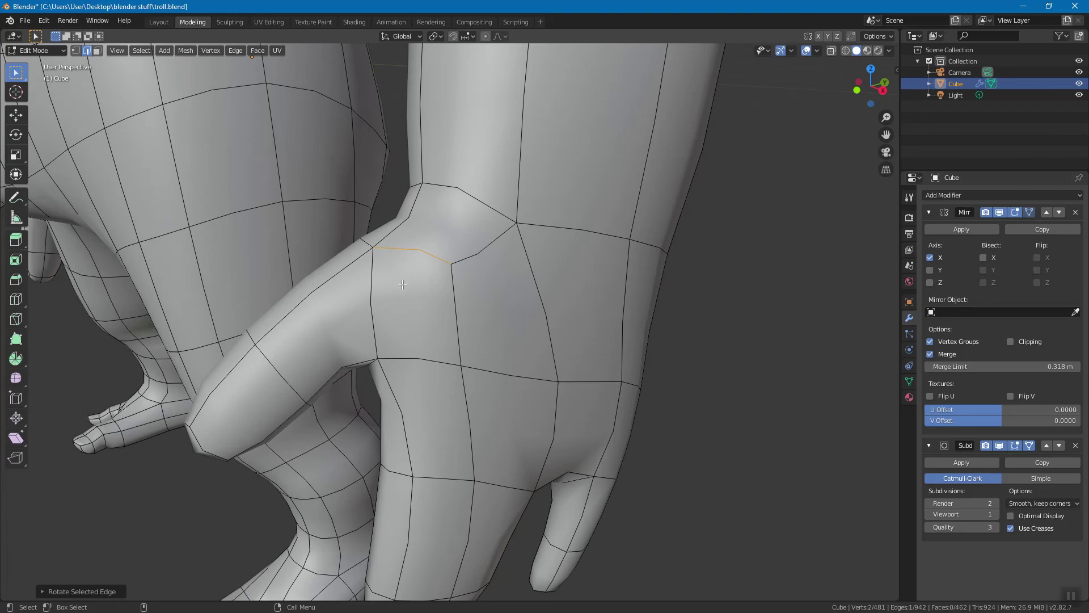
right_click(502, 272)
left_click(502, 273)
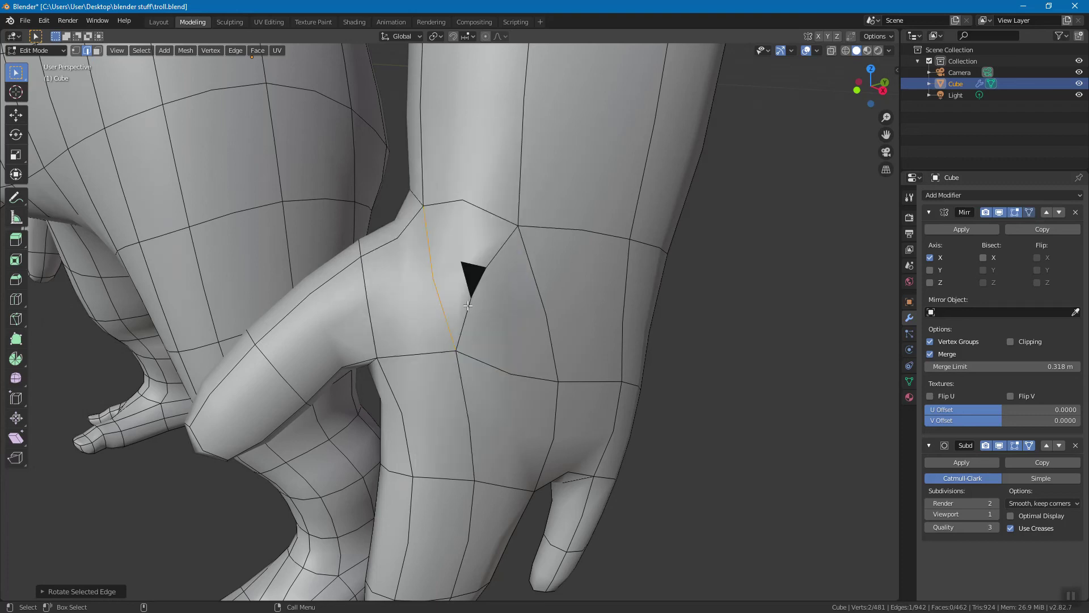
Select the two consecutive edges running from the wrist down the back of the hand beside the rotated edge and dissolve them
middle_click_drag(458, 319, 459, 326)
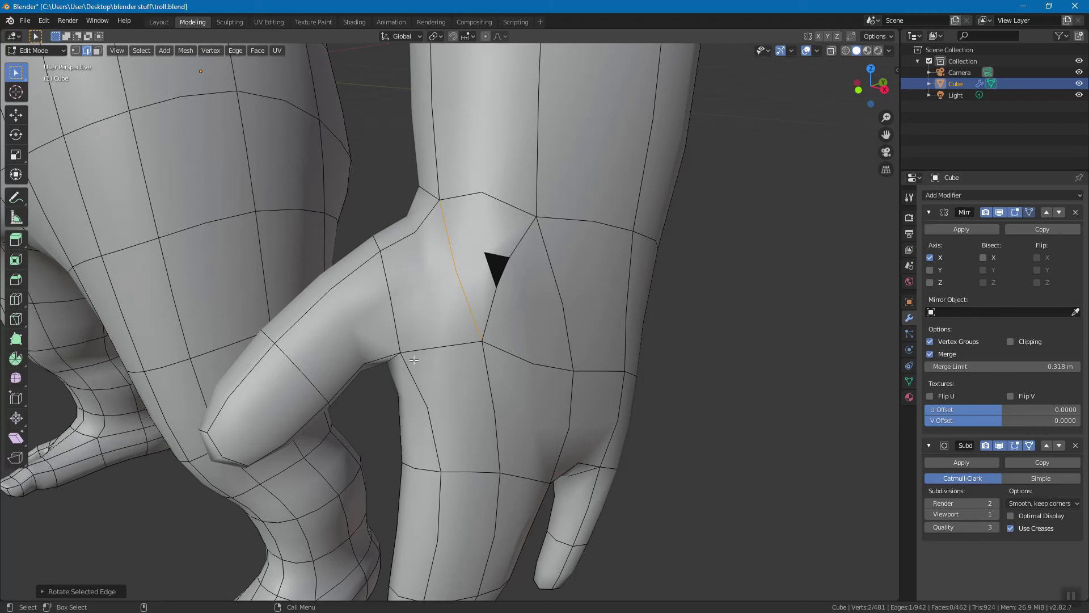
middle_click_drag(423, 349, 496, 256)
left_click(506, 235)
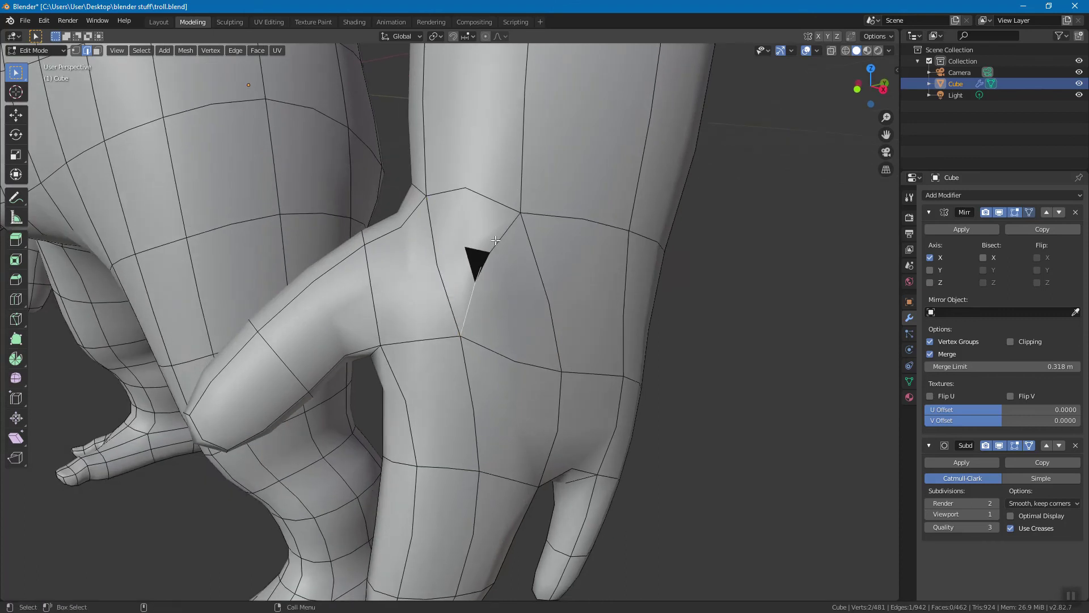
left_click(474, 290, "shift")
key("x")
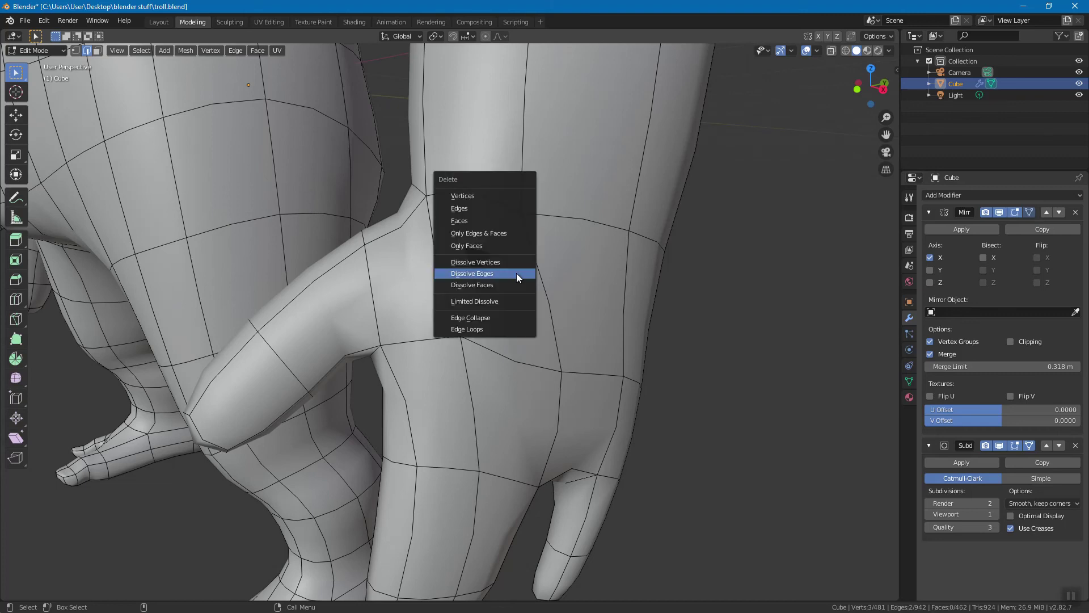
left_click(516, 273)
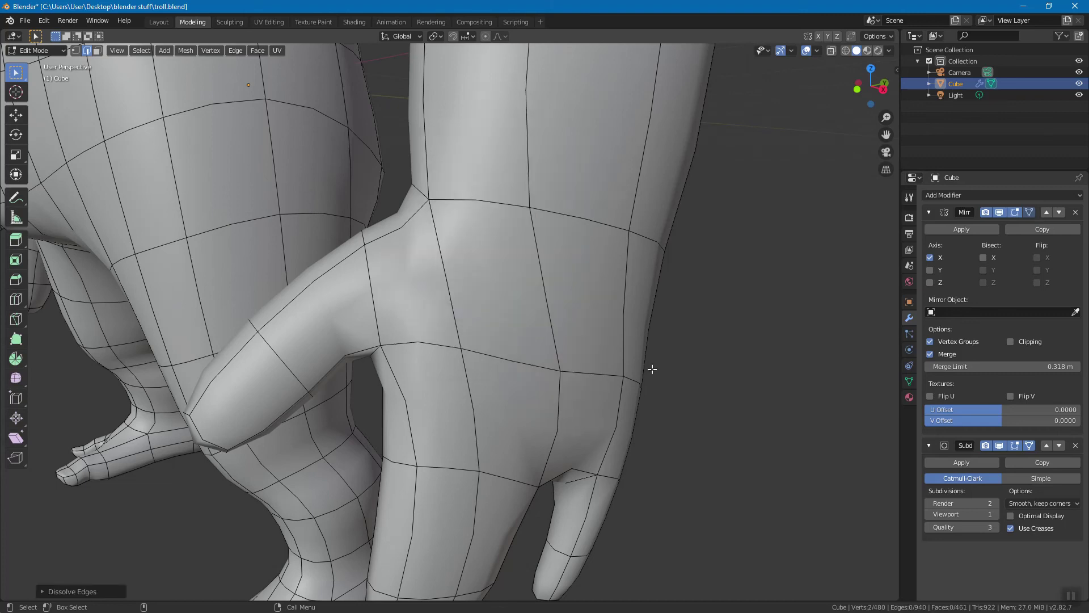
Switch to the Tweak tool and shift the mesh around the wrist and thumb base to even out the edge flow
middle_click_drag(652, 370, 84, 121)
left_click_drag(16, 72, 76, 90)
left_click_drag(497, 233, 528, 242)
middle_click_drag(460, 272, 514, 364, "shift")
left_click_drag(514, 364, 494, 361)
left_click_drag(487, 210, 515, 213)
middle_click_drag(515, 214, 417, 339)
left_click_drag(417, 339, 414, 324)
middle_click_drag(413, 324, 498, 323)
left_click_drag(498, 323, 423, 360)
middle_click_drag(460, 327, 516, 359)
left_click_drag(506, 329, 505, 328)
In vertex select mode, reposition individual vertices around the wrist and palm to round out the hand's shape
key("1")
left_click(508, 331)
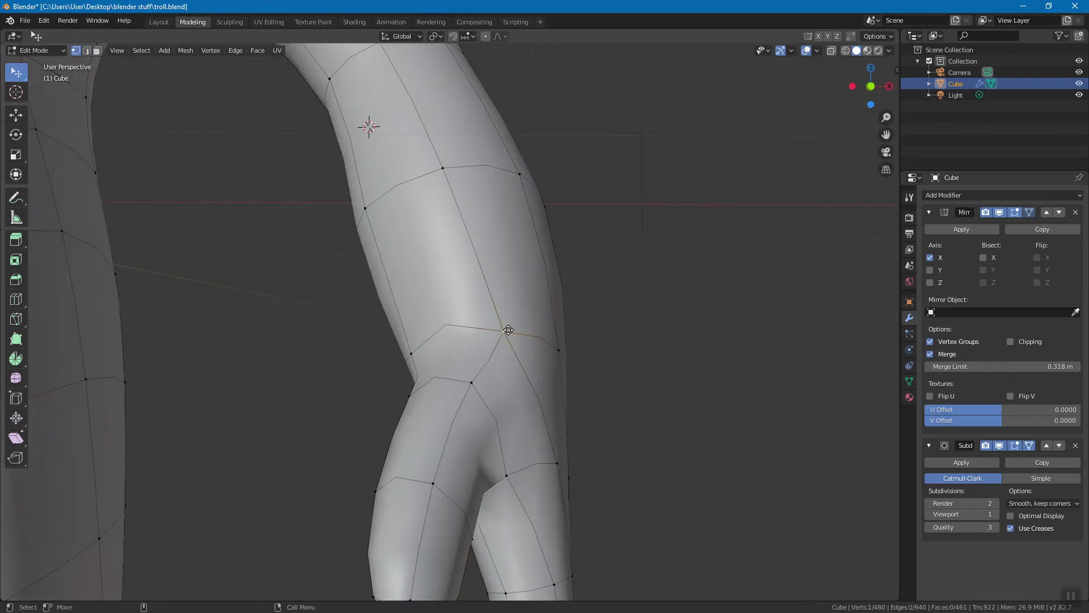
middle_click_drag(547, 342, 389, 268)
left_click_drag(386, 260, 407, 276)
left_click_drag(395, 389, 391, 390)
middle_click_drag(503, 142, 444, 336)
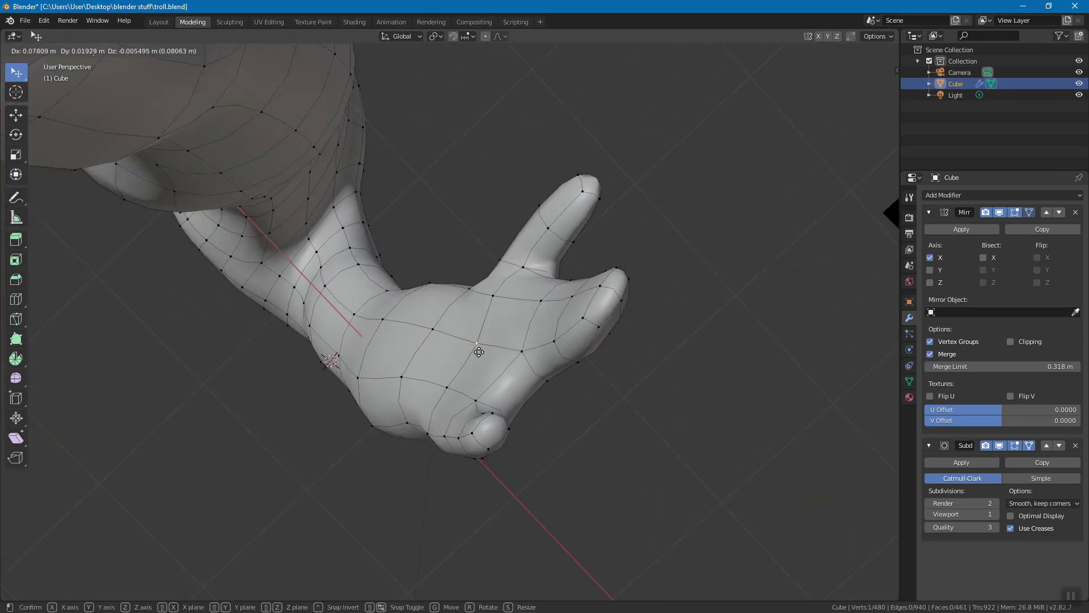
middle_click_drag(471, 337, 520, 424)
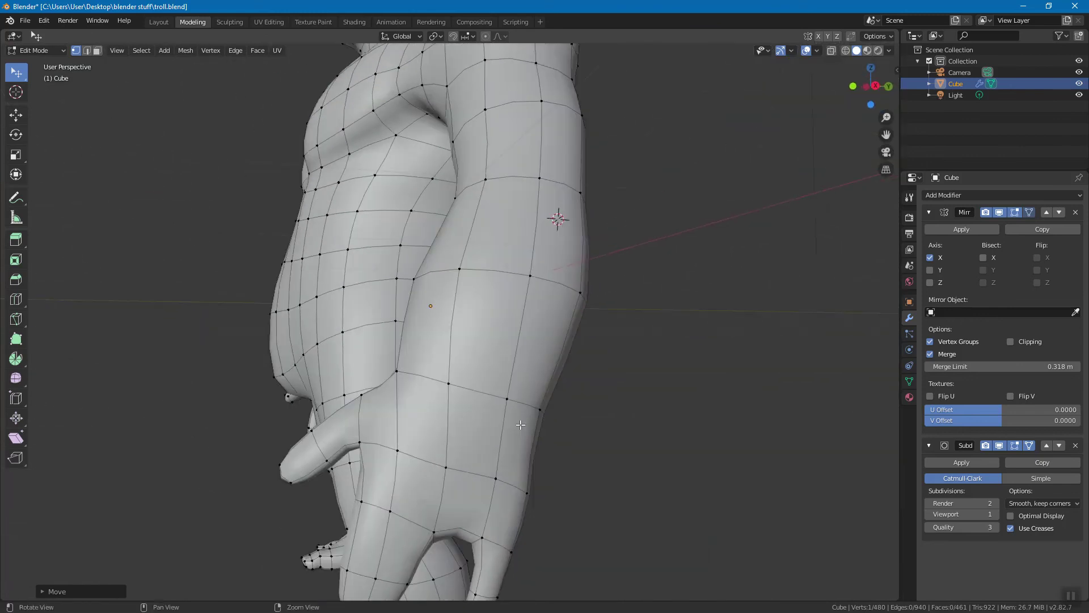
Adjust the vertex in the web between the thumb and the neighbouring finger, and save the file
middle_click_drag(491, 478, 436, 355)
key("g")
left_click(424, 274)
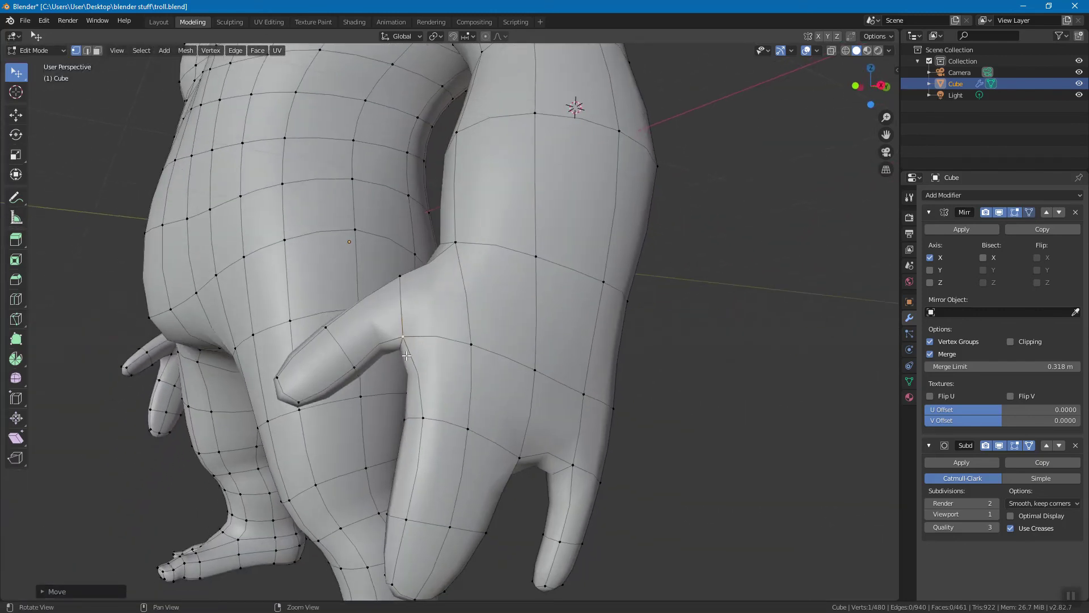
middle_click_drag(514, 323, 548, 381)
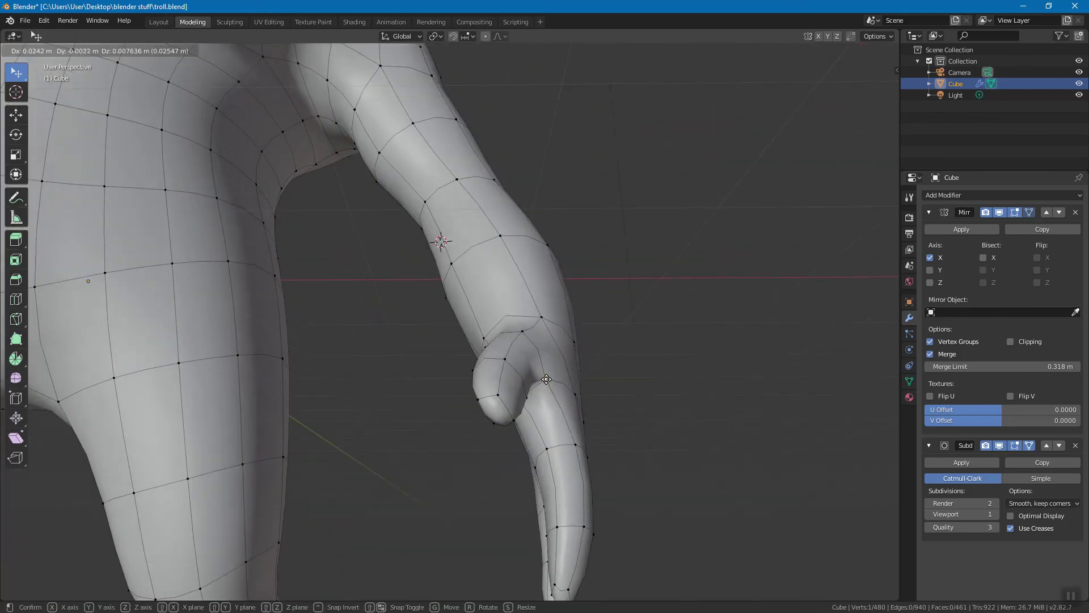
middle_click_drag(658, 355, 536, 371)
scroll(543, 375, "up", 3)
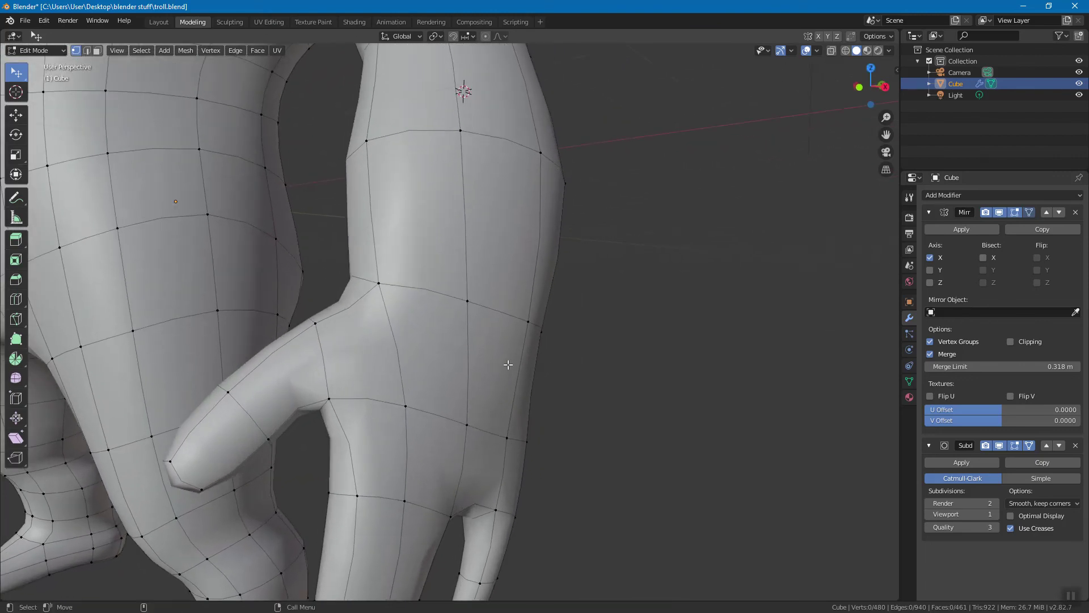
key("ctrl+s")
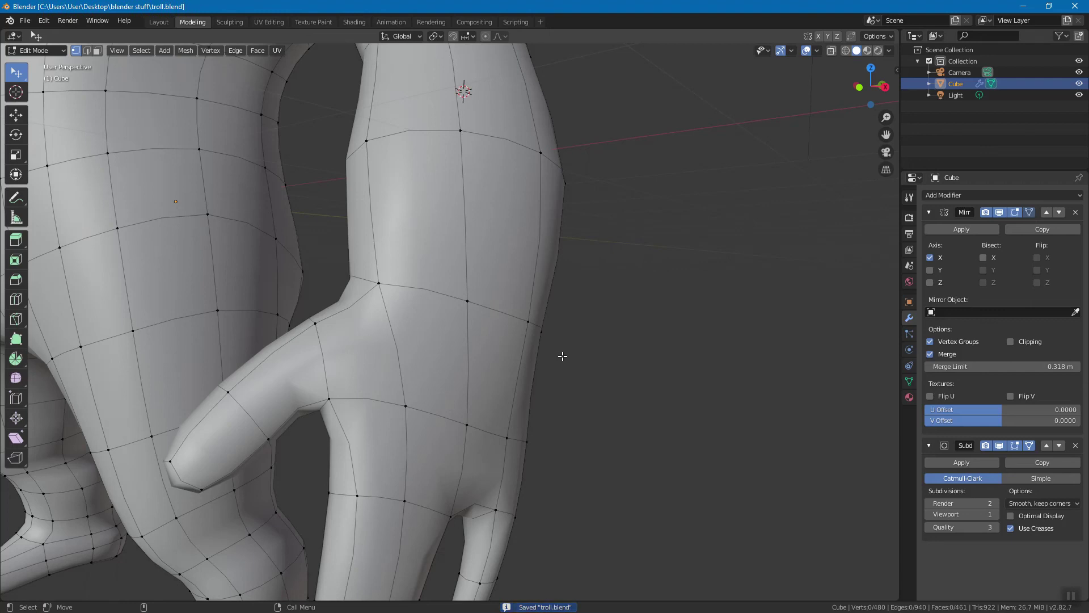
With box selection in face mode, select the two adjacent faces on the back of the hand below the wrist and delete them
key("w")
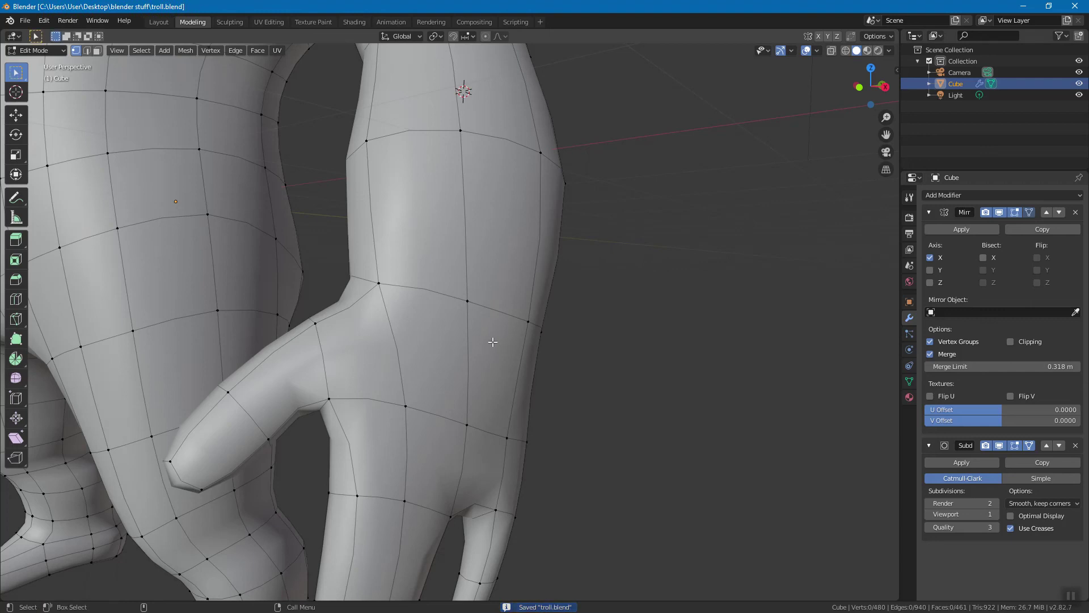
key("3")
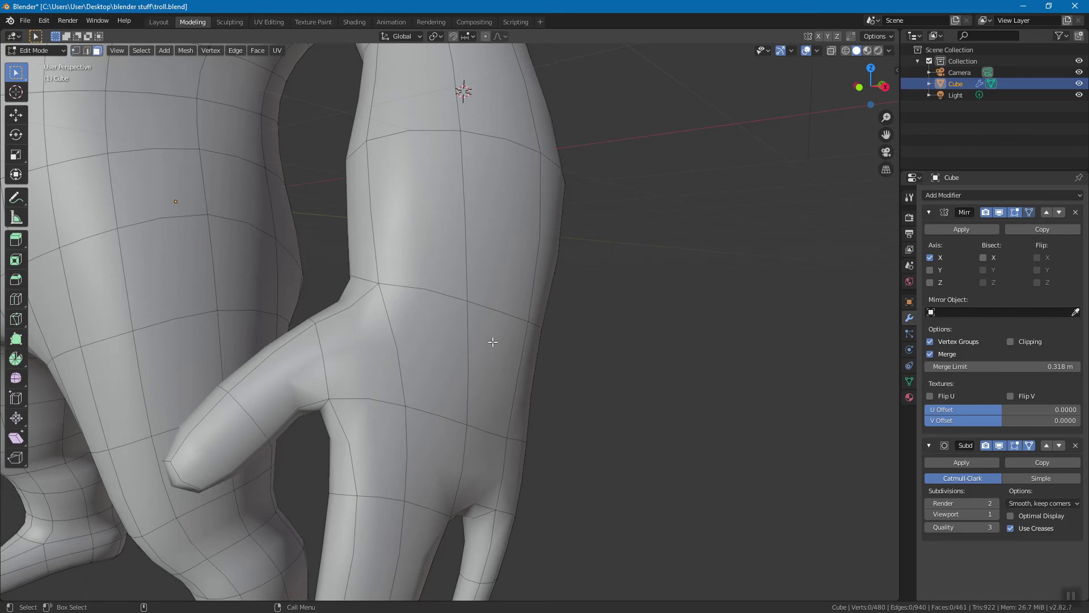
left_click(489, 343)
left_click(445, 335, "shift")
mouse_move(615, 343)
middle_mouse_down()
mouse_move(591, 345)
mouse_move(629, 333)
middle_mouse_up()
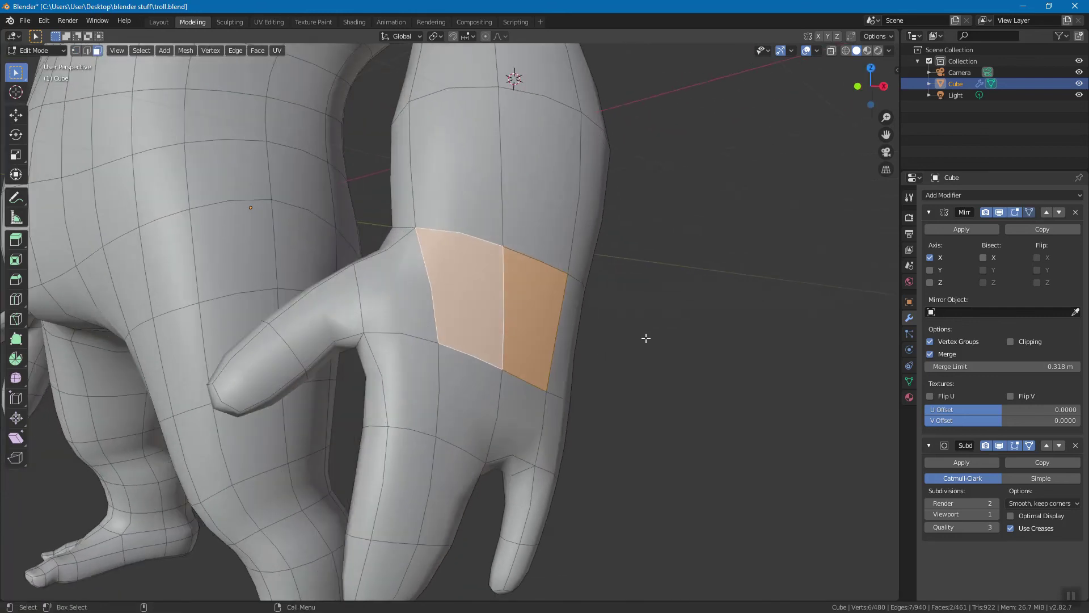
key("x")
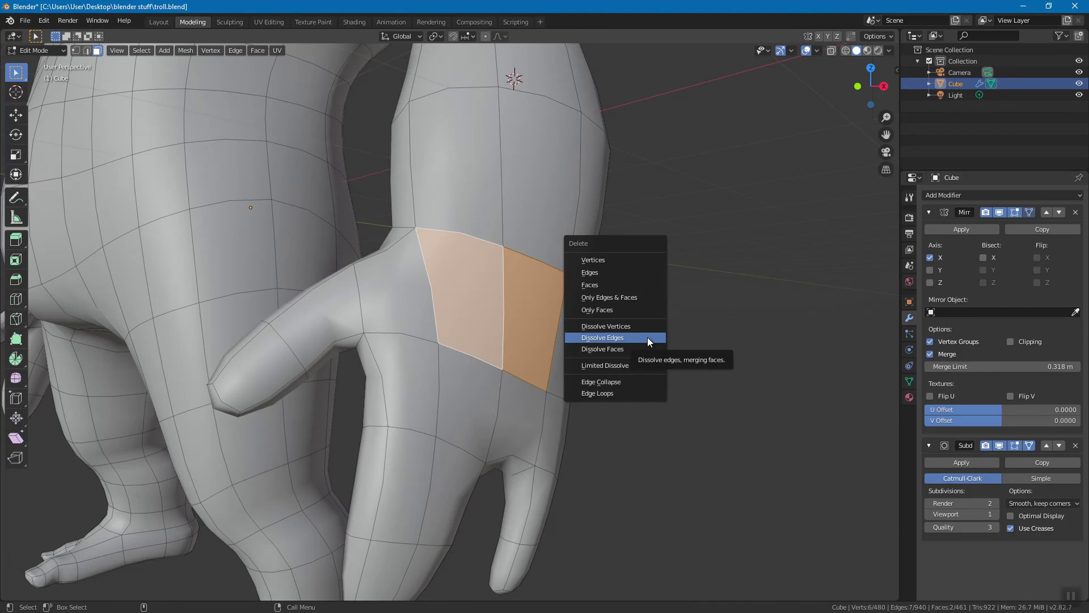
left_click(620, 286)
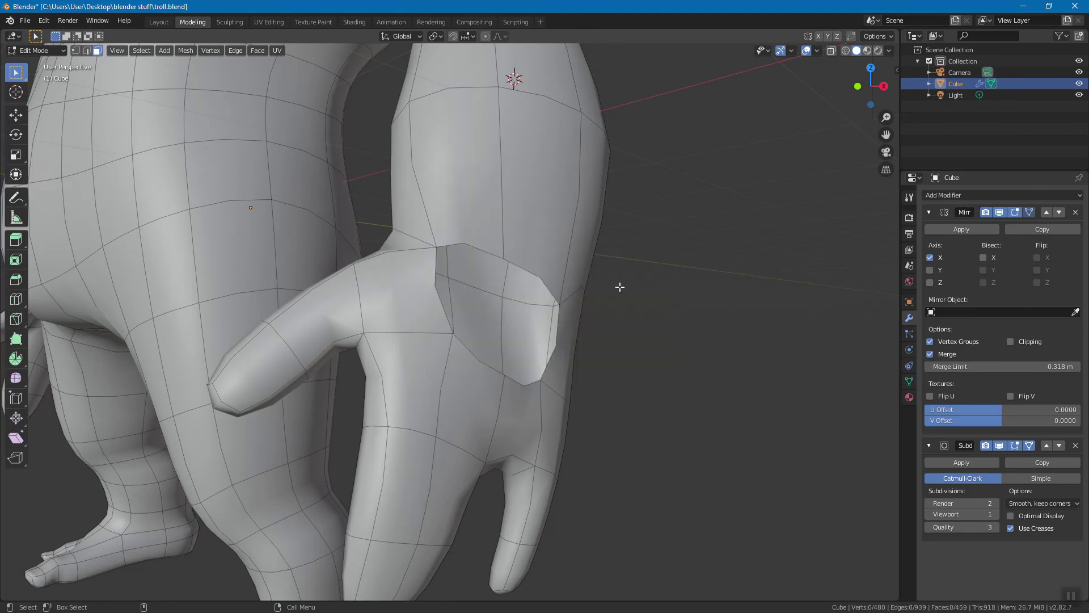
In edge select mode, select the whole boundary loop of the hole on the back of the hand
middle_click_drag(550, 328, 537, 274)
right_click(536, 273)
left_click(537, 277)
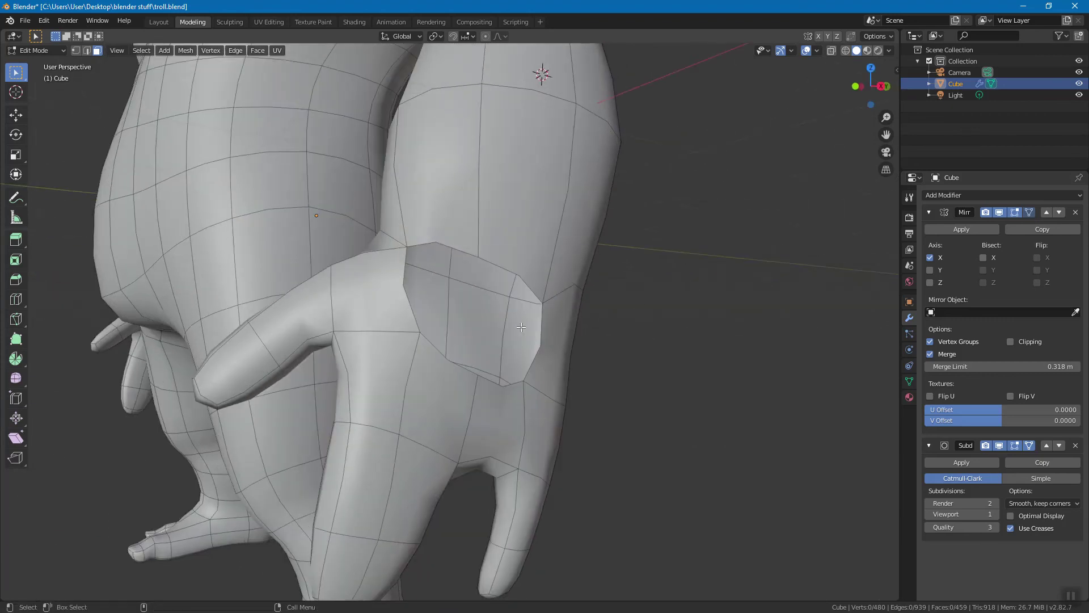
middle_click_drag(562, 328, 590, 306)
middle_click_drag(540, 260, 517, 239)
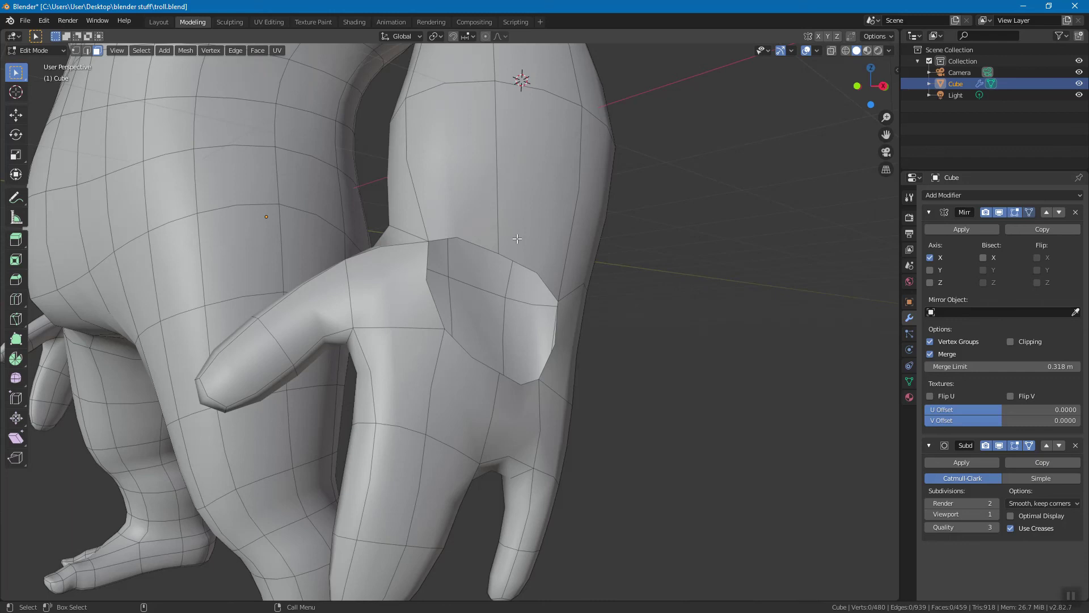
key("2")
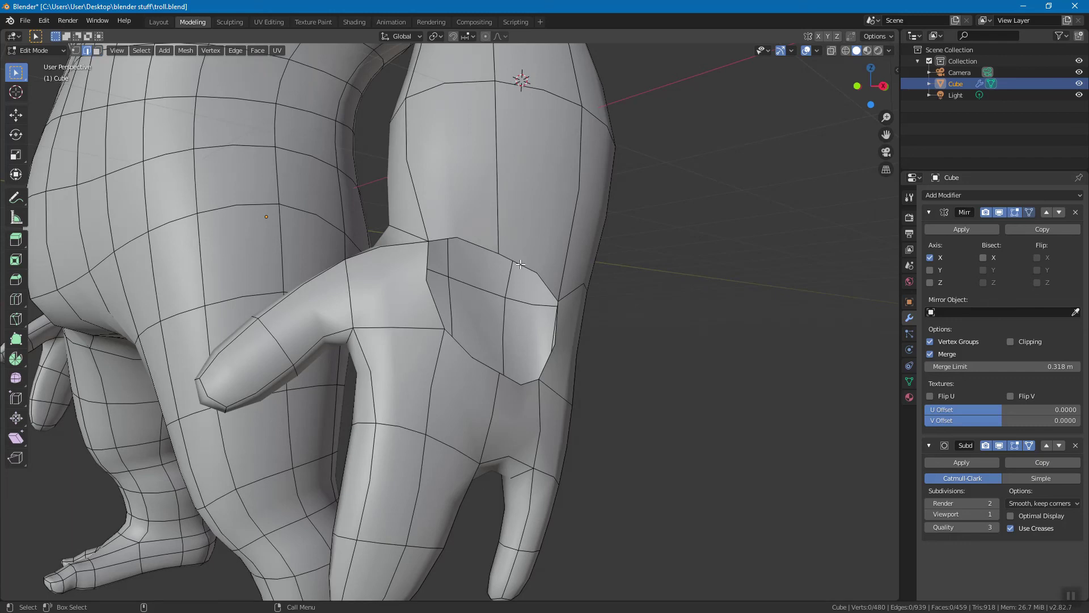
left_click(520, 264, "alt")
middle_click_drag(587, 295, 483, 254)
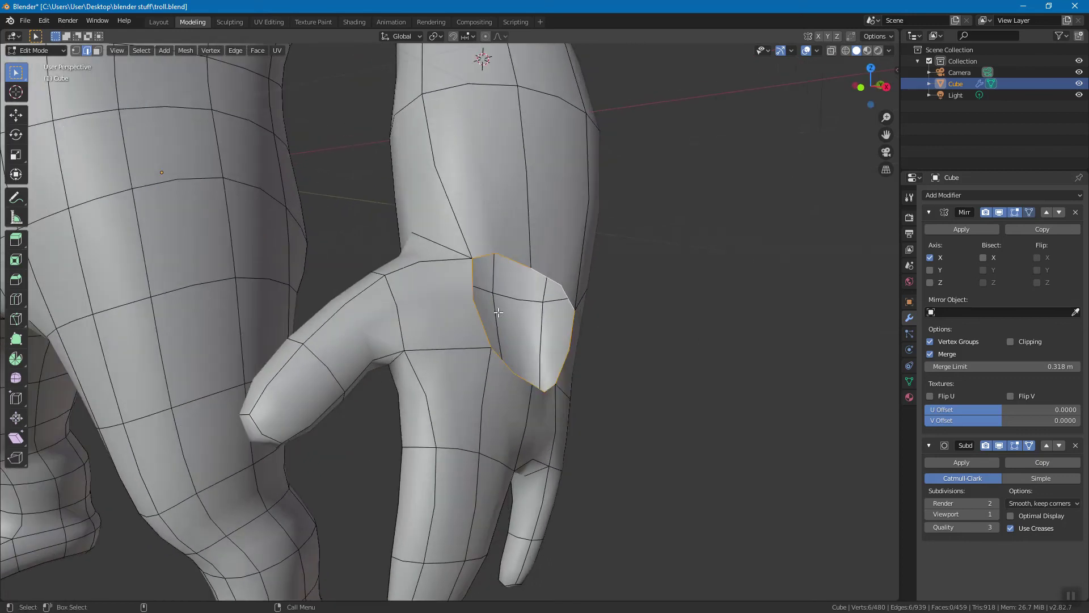
Try closing the hole on the back of the hand with Fill, and undo the fill
right_click(616, 284)
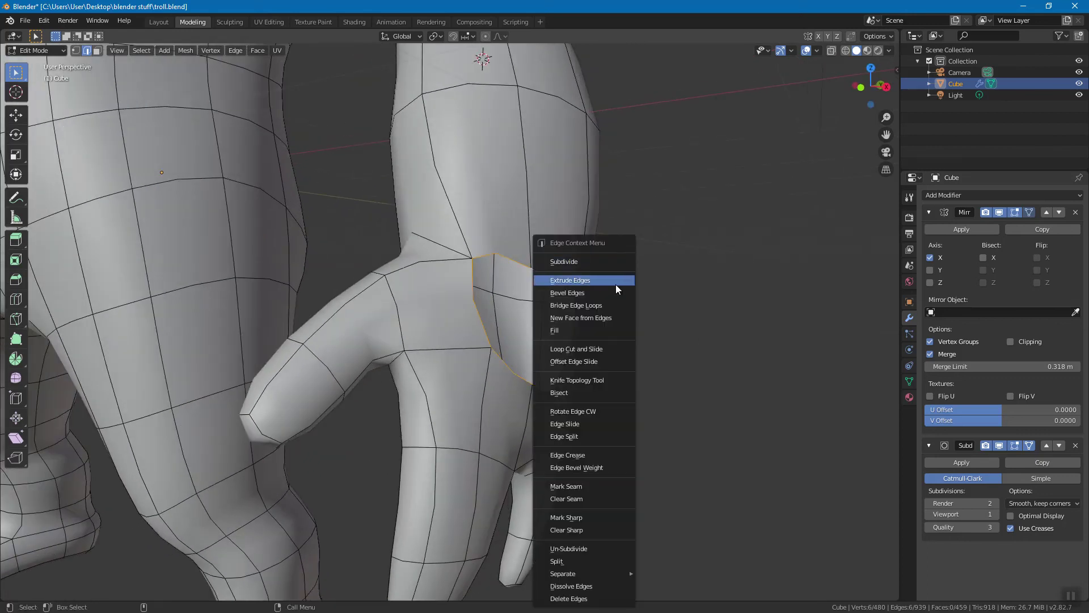
left_click(581, 334)
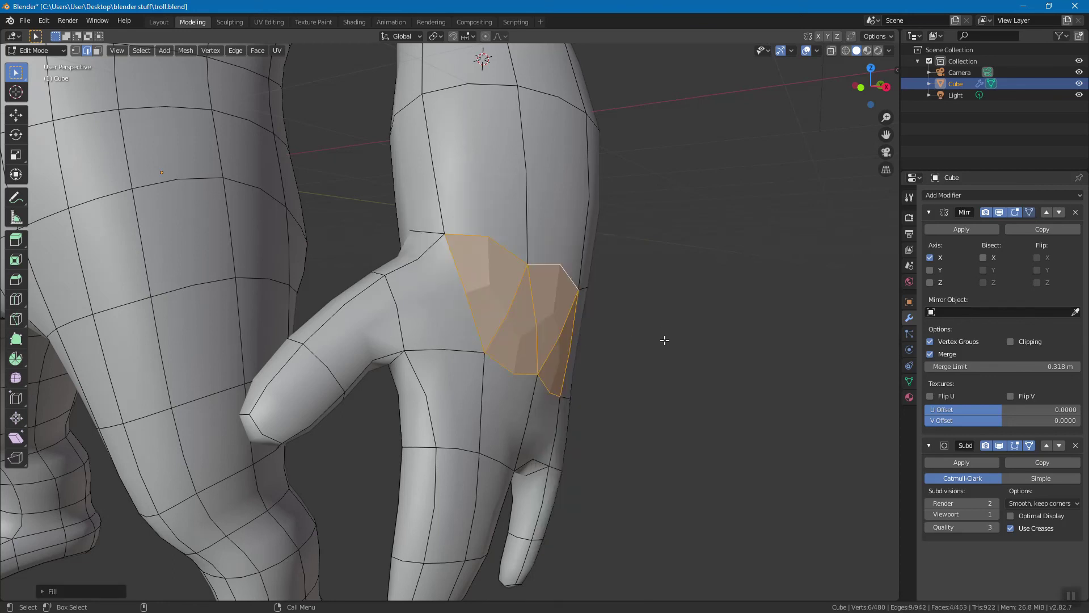
middle_click_drag(653, 342, 724, 312)
key("ctrl+z")
Try closing the hole's boundary loop with Grid Fill, inspect the new faces from both sides, and undo the fill
right_click(700, 304)
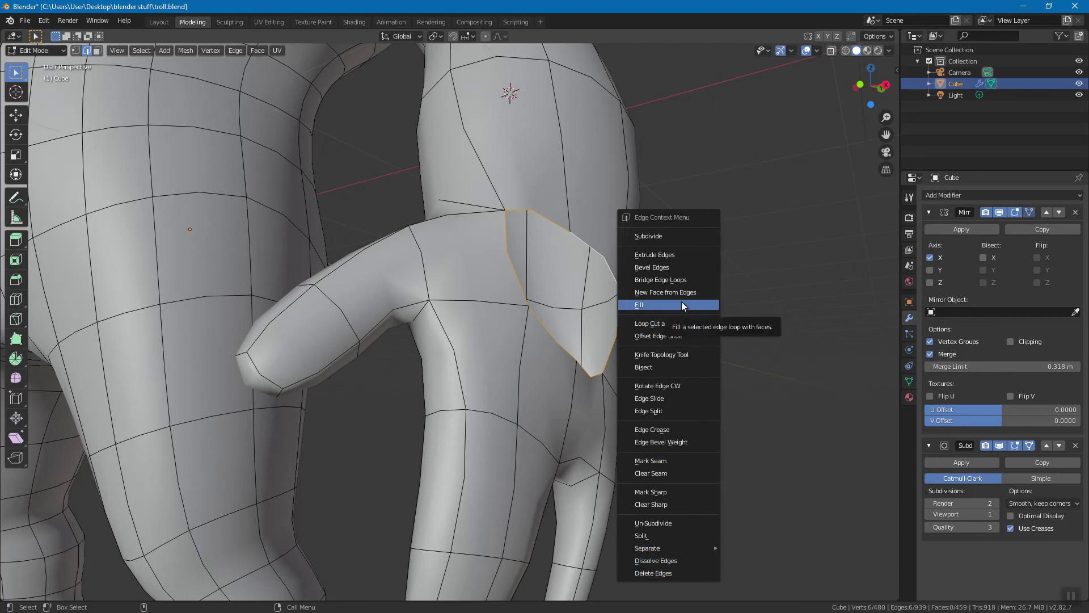
left_click(235, 51)
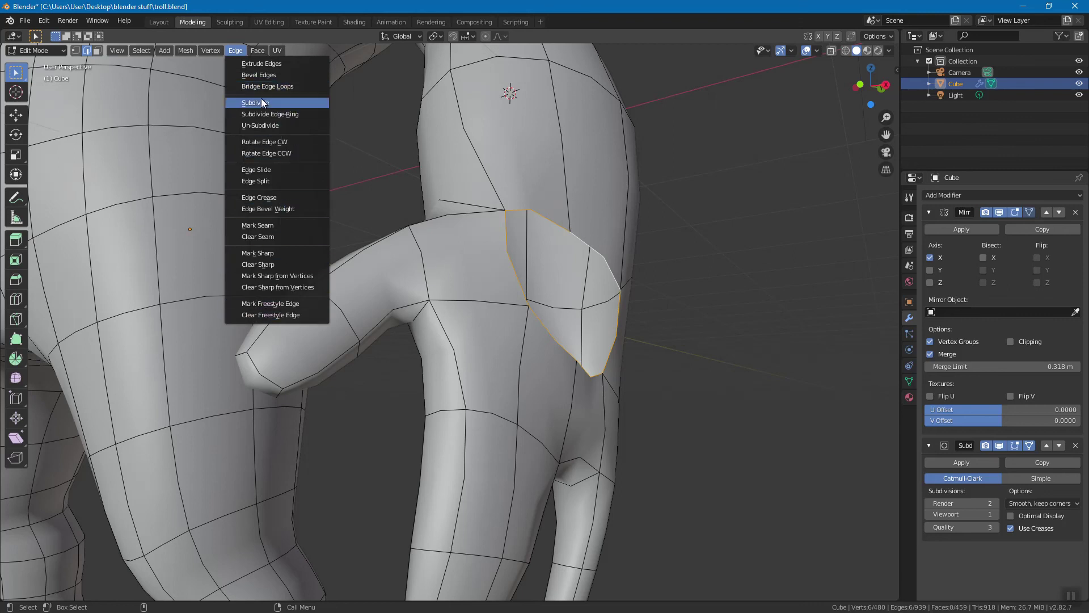
left_click(258, 50)
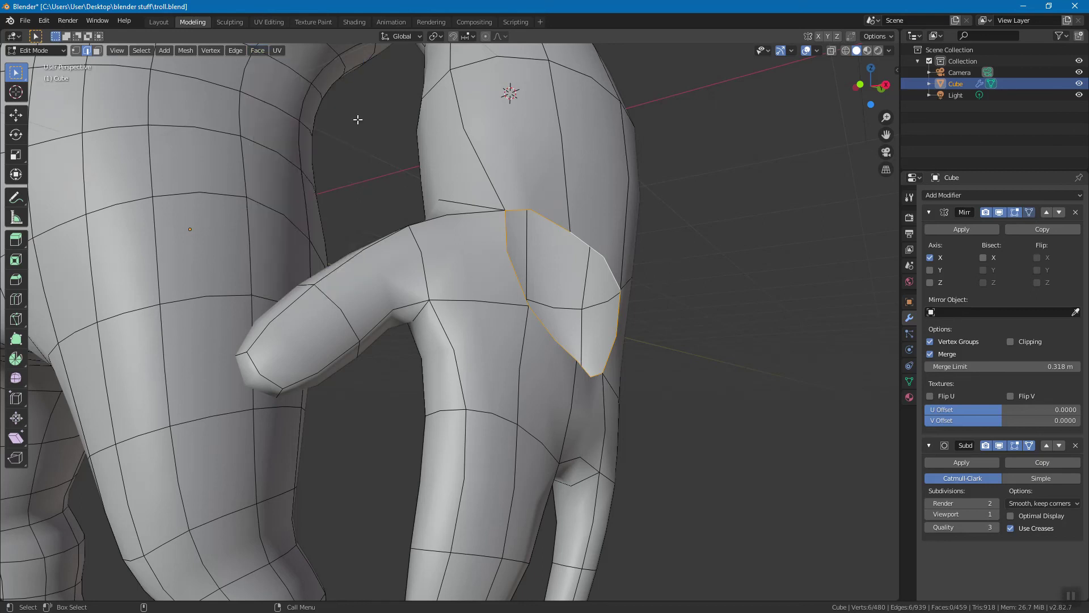
left_click(213, 50)
mouse_move(233, 51)
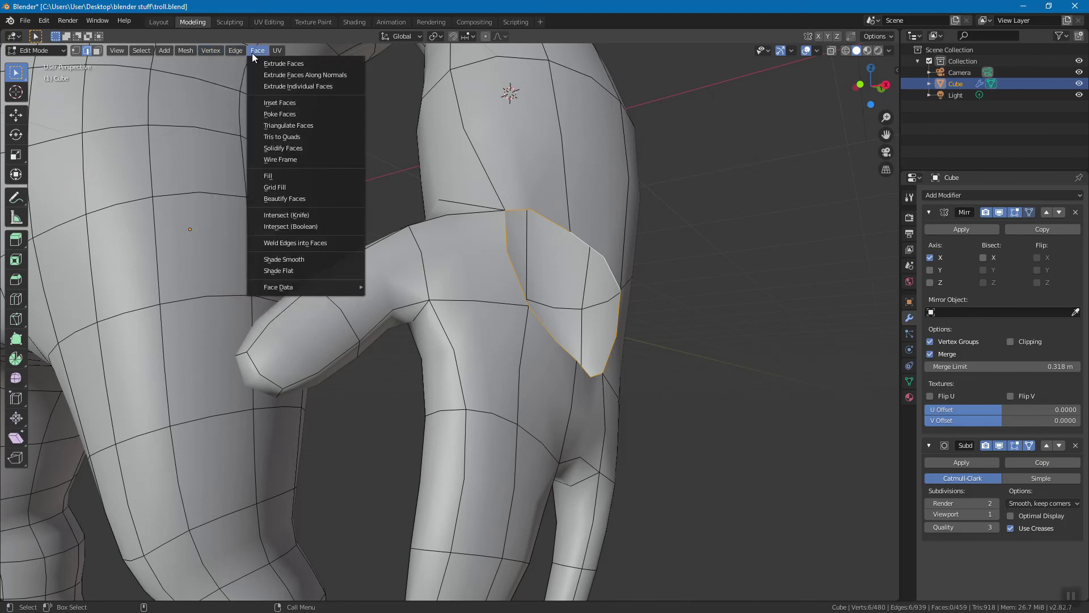
left_click(297, 187)
middle_click_drag(573, 248, 470, 228)
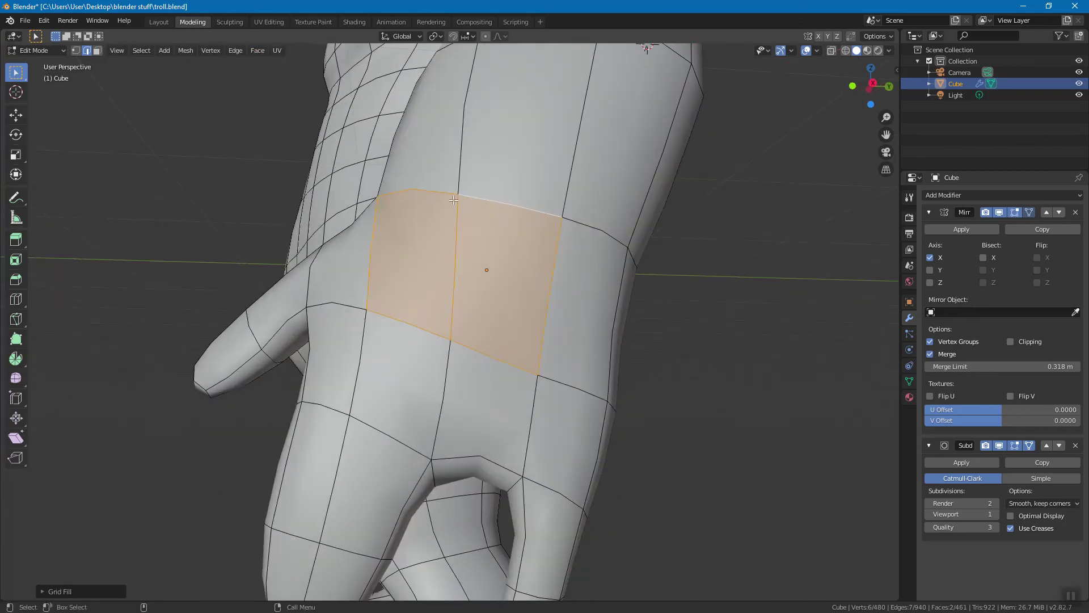
middle_click_drag(477, 254, 562, 248)
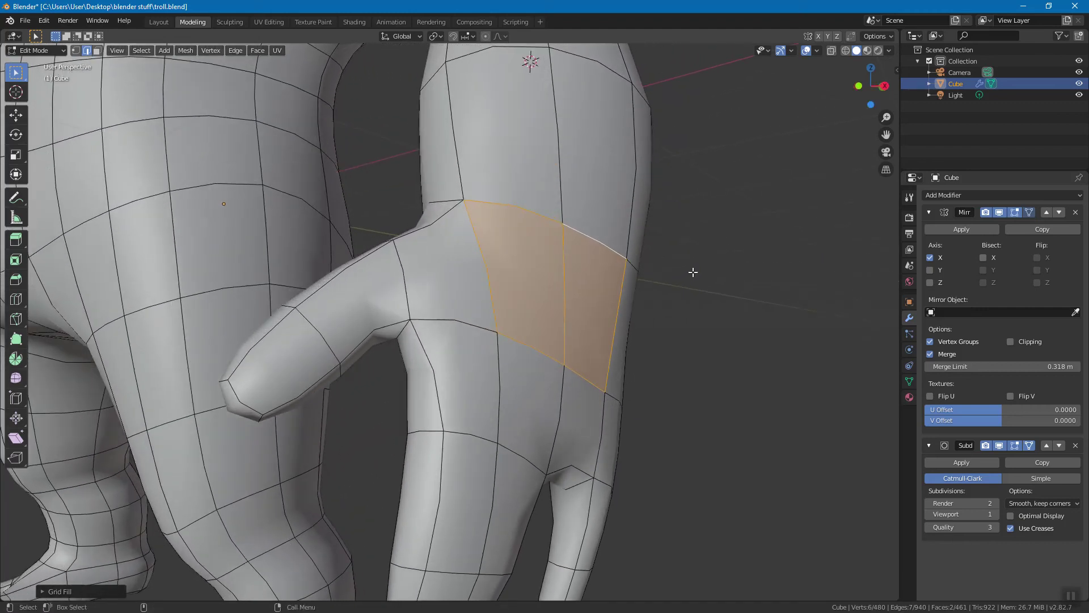
key("ctrl+z")
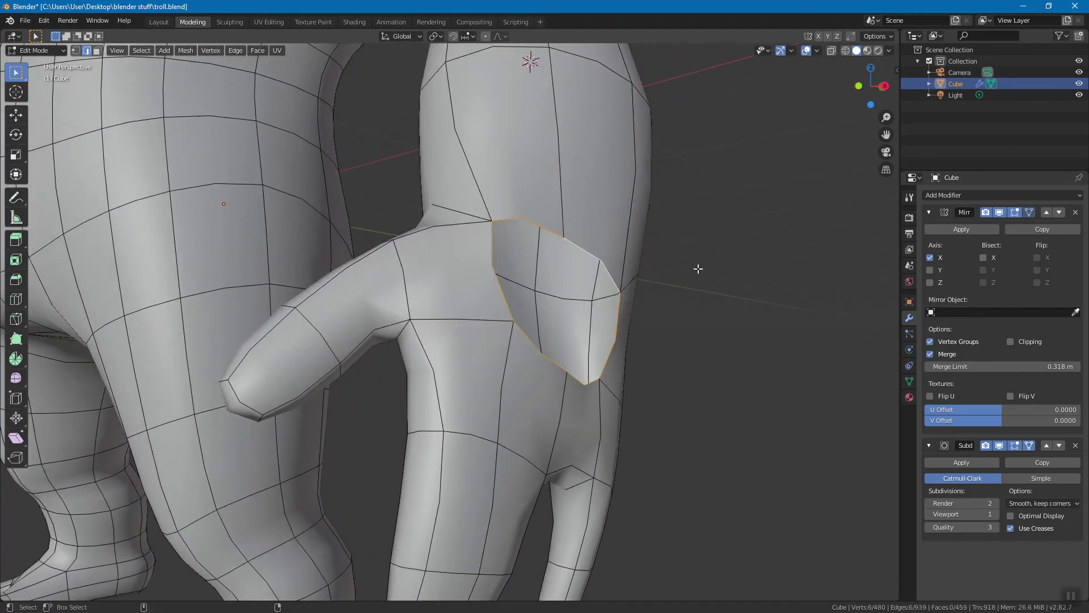
Retry Fill on the selected boundary of the hole on the back of the hand, and undo it
left_click(258, 50)
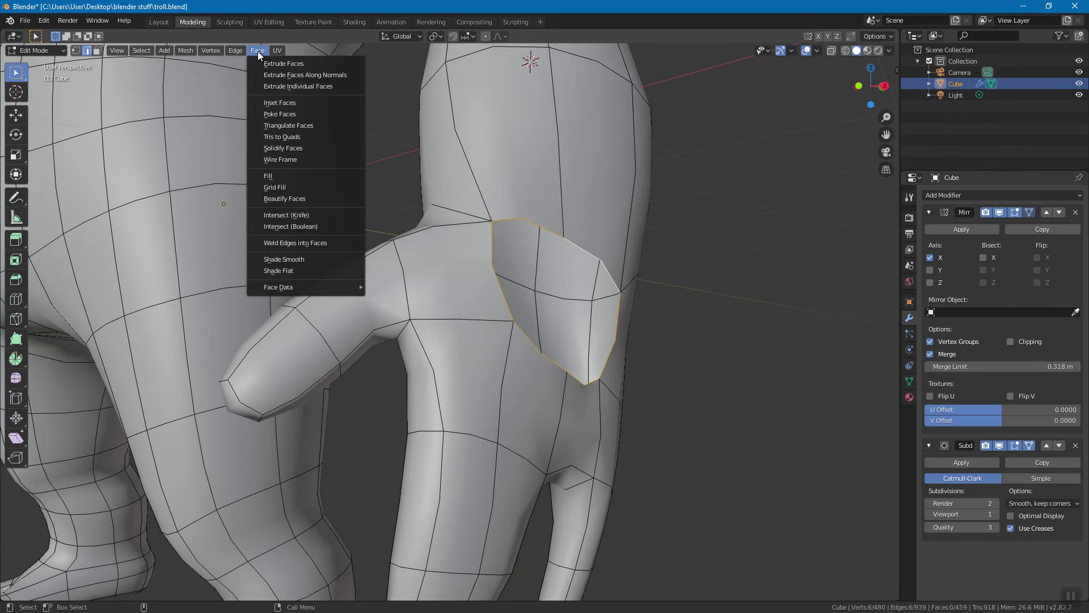
left_click(291, 176)
middle_click_drag(418, 195, 636, 269)
key("ctrl+z")
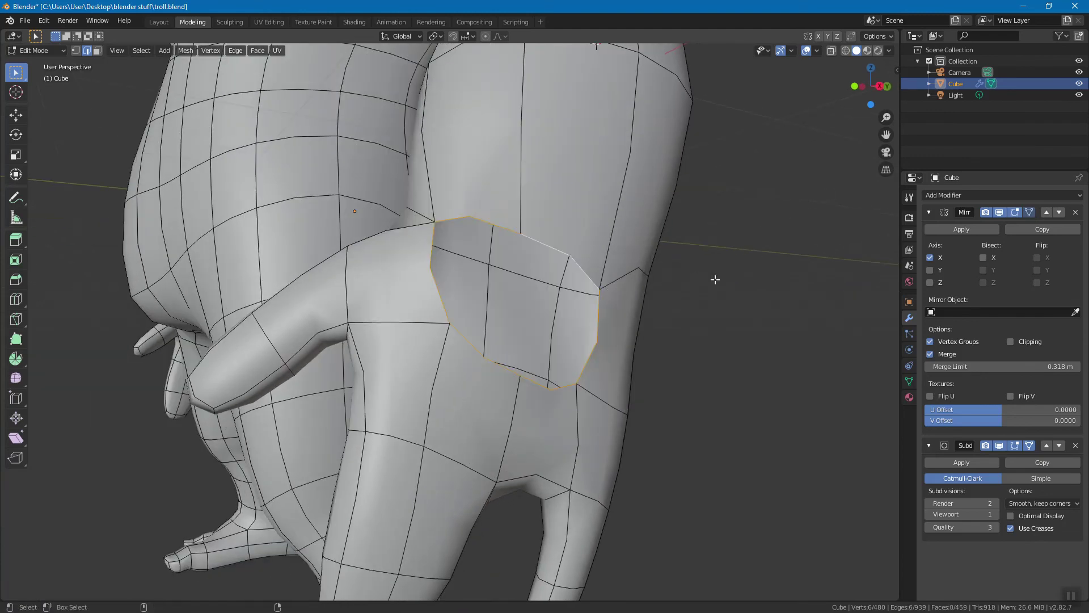
Close the hole on the back of the hand with Grid Fill and clear the selection
scroll(725, 277, "up", 2)
middle_click_drag(732, 277, 401, 140)
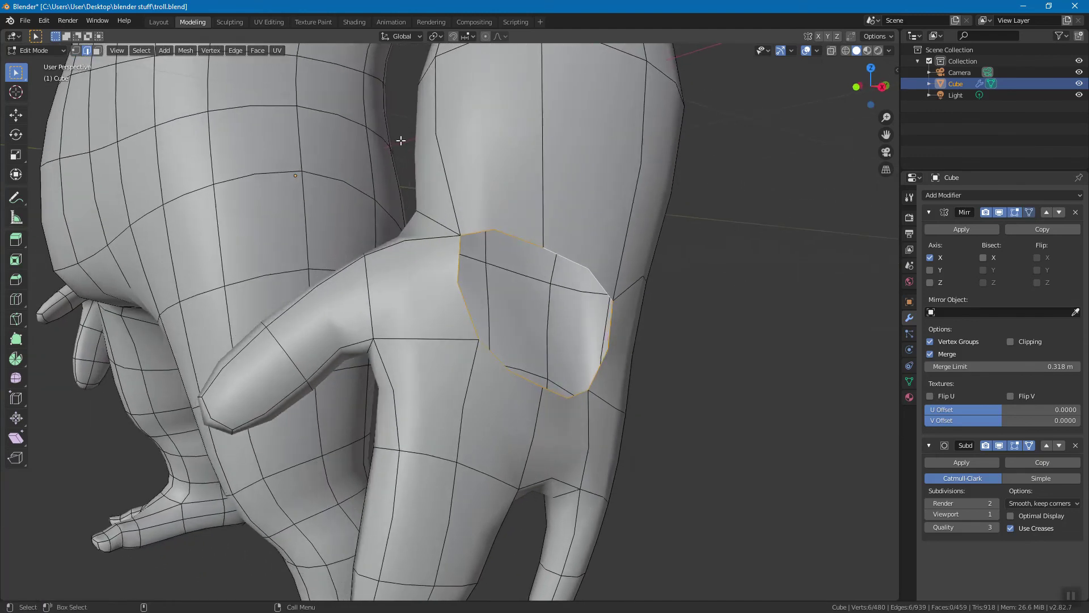
left_click(261, 50)
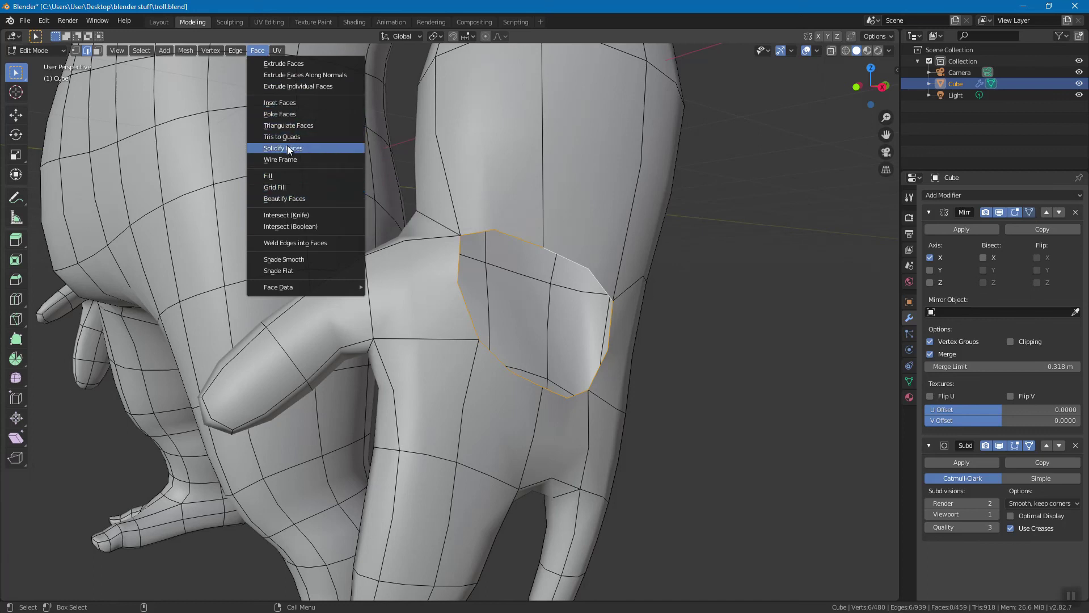
left_click(291, 187)
left_click(731, 283)
middle_click_drag(731, 283, 498, 260)
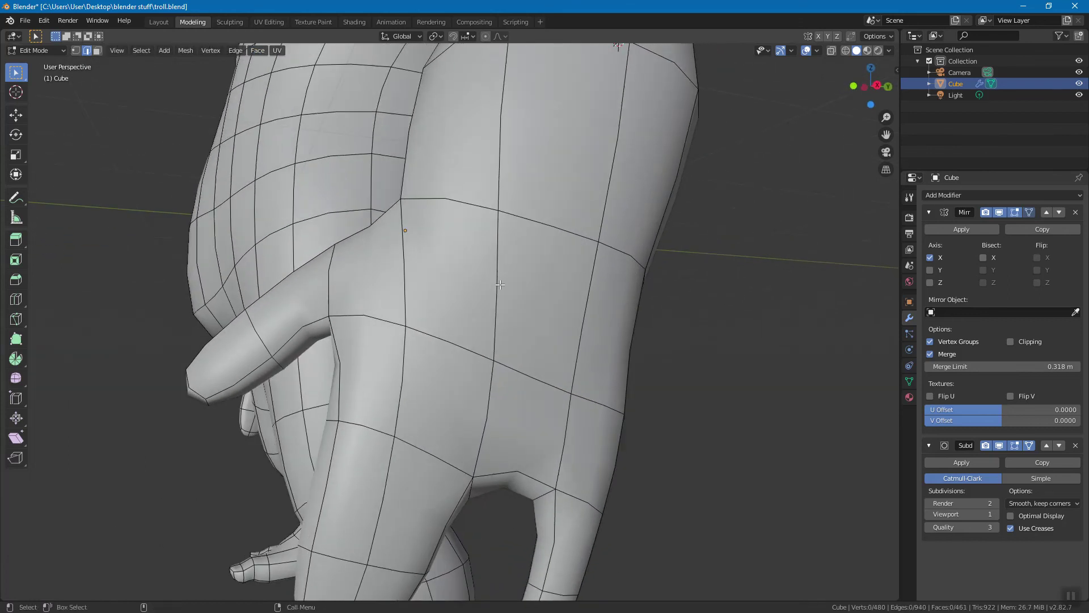
Select the lengthwise edge between the two new hand faces, undo its trial deletion, and remove it with Dissolve Edges instead
right_click(509, 259)
left_click(497, 261)
right_click(604, 269)
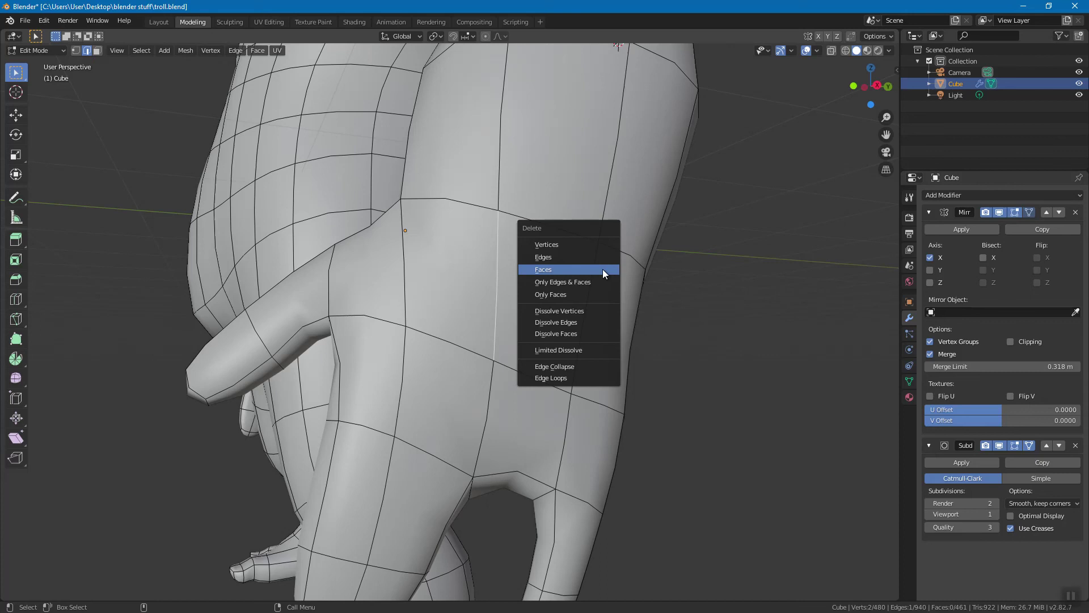
left_click(572, 257)
mouse_move(624, 276)
middle_mouse_down()
mouse_move(601, 287)
mouse_move(635, 272)
middle_mouse_up()
key("ctrl+z")
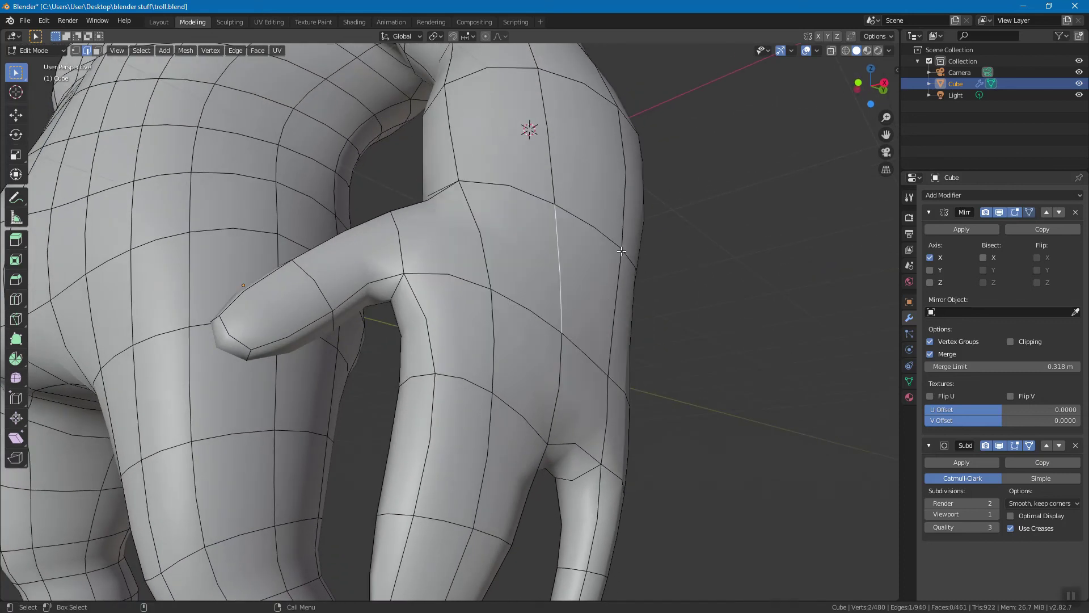
right_click(660, 248)
left_click(625, 312)
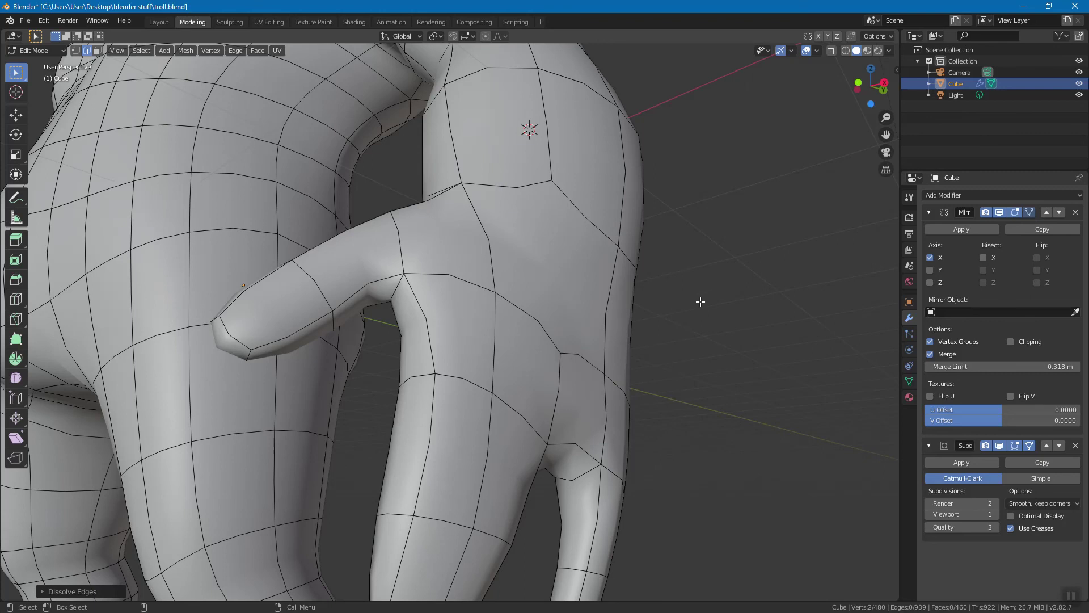
middle_click_drag(663, 274, 495, 258)
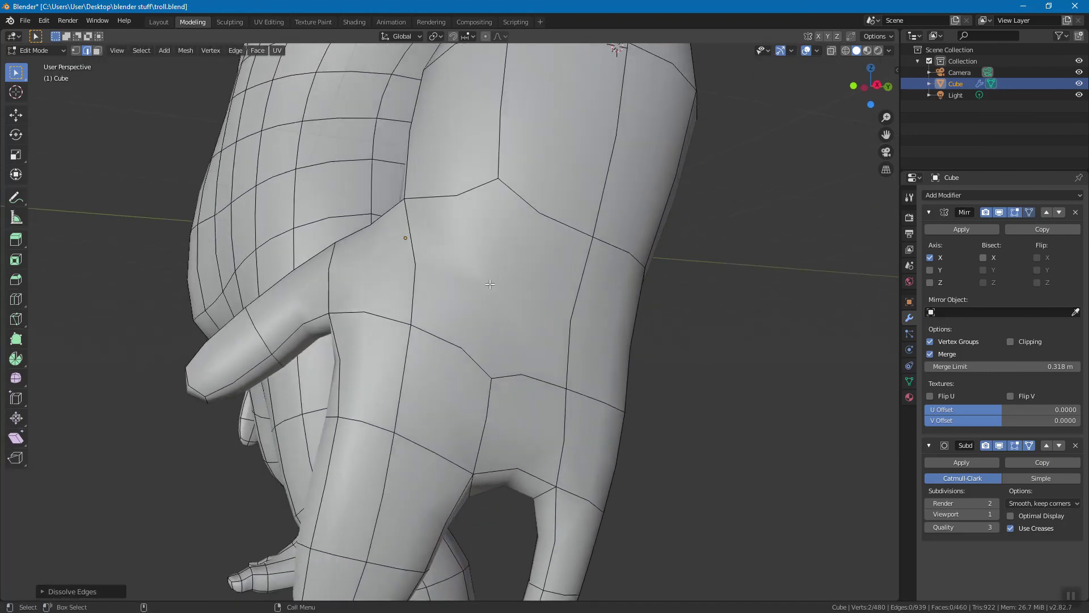
middle_click_drag(466, 208, 597, 267)
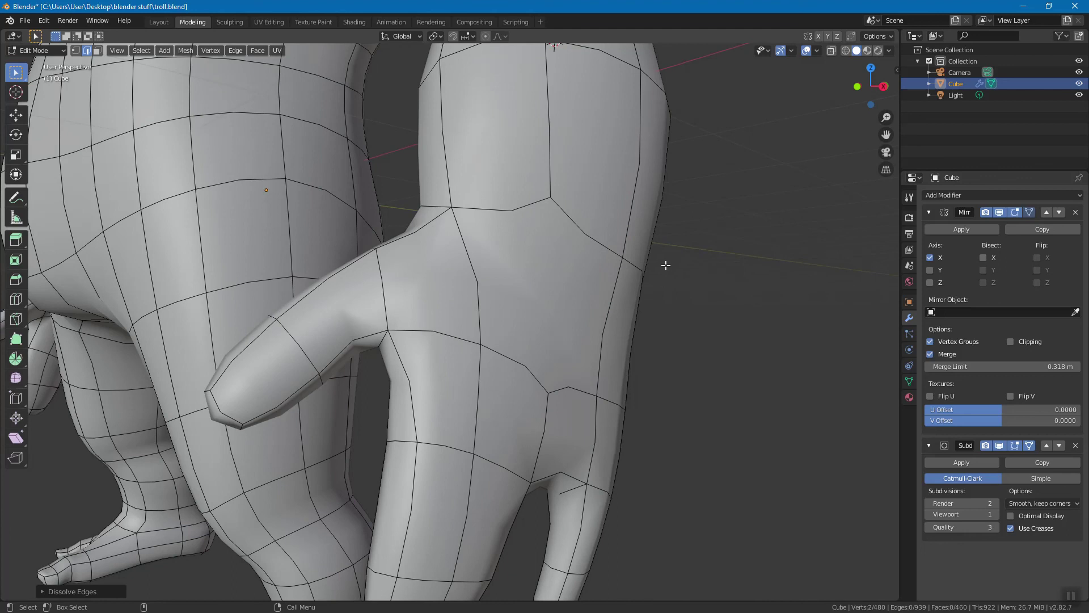
right_click(677, 264)
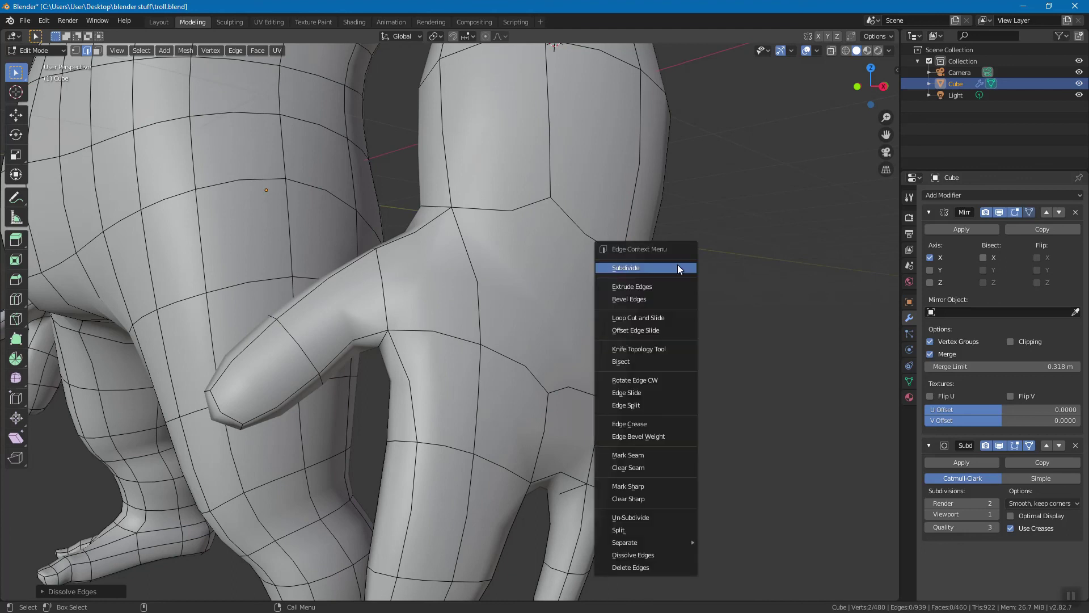
left_click(661, 349)
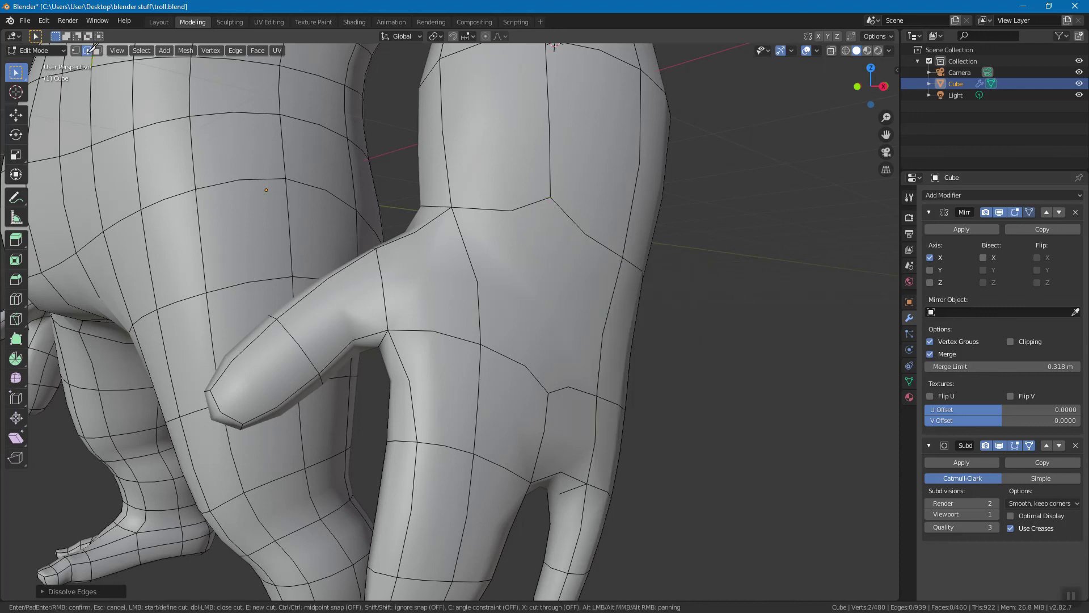
right_click(715, 227)
With the Knife Topology Tool, cut a straight edge down the back of the hand from the wrist vertex to the vertex above the finger gap
right_click(738, 252)
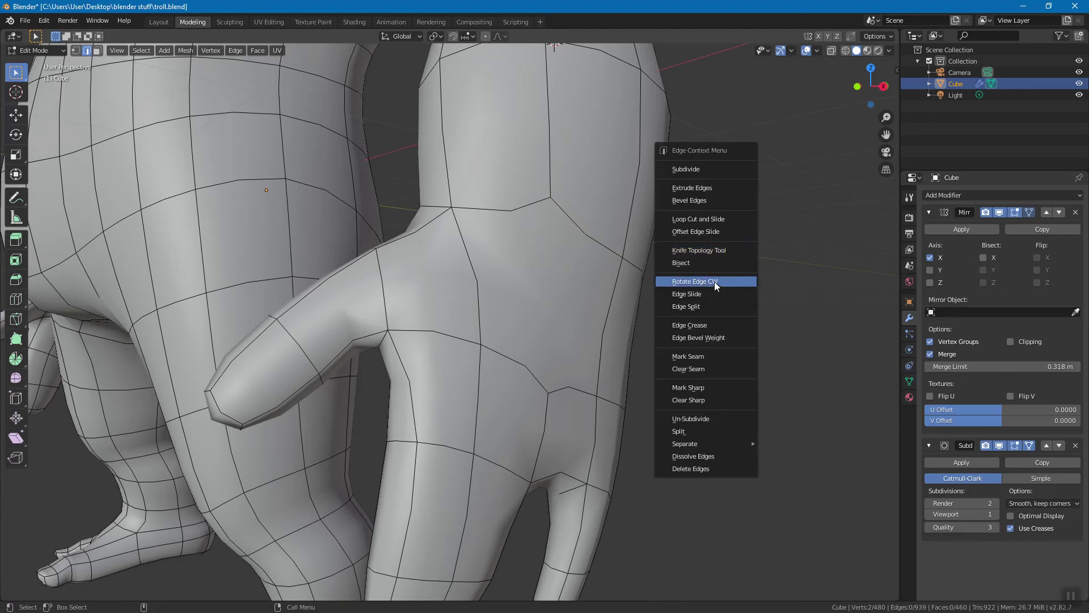
left_click(725, 250)
left_click(550, 196)
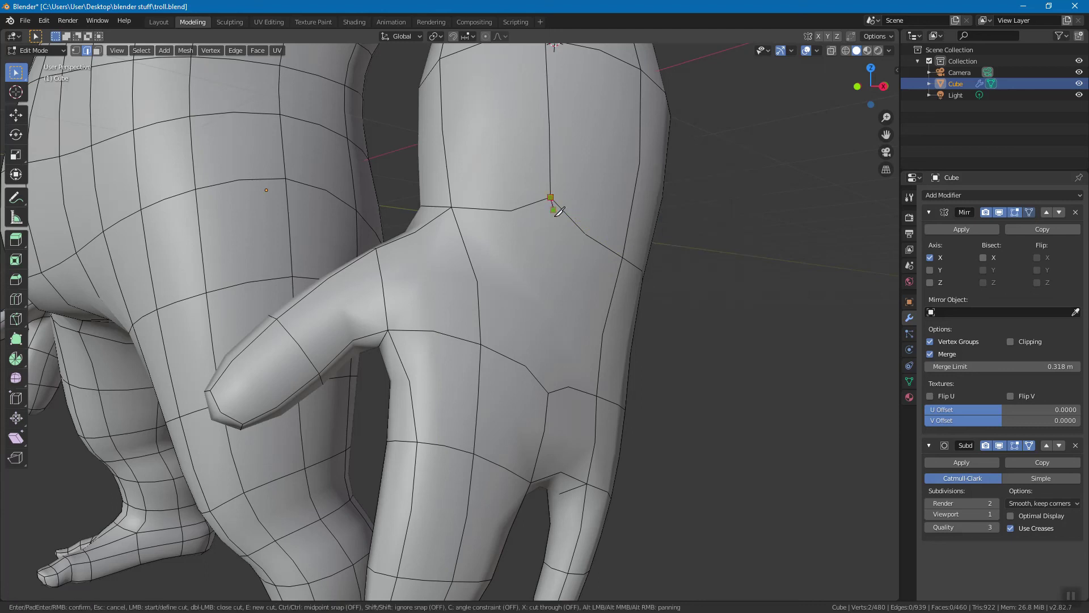
left_click(548, 392)
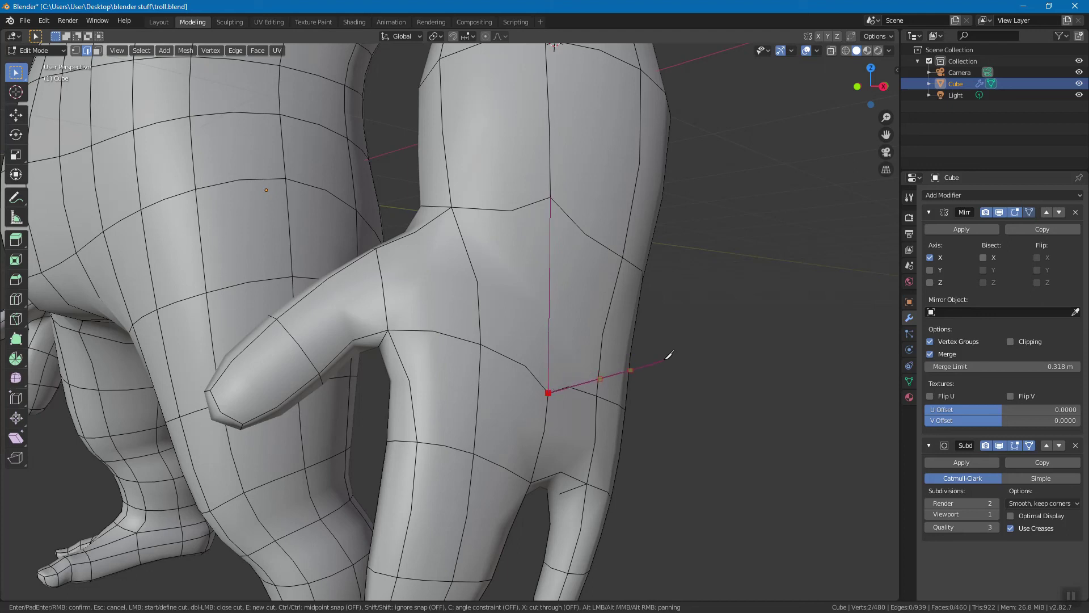
key("Return")
middle_click_drag(641, 311, 489, 224)
left_click(636, 321)
middle_click_drag(637, 321, 278, 93)
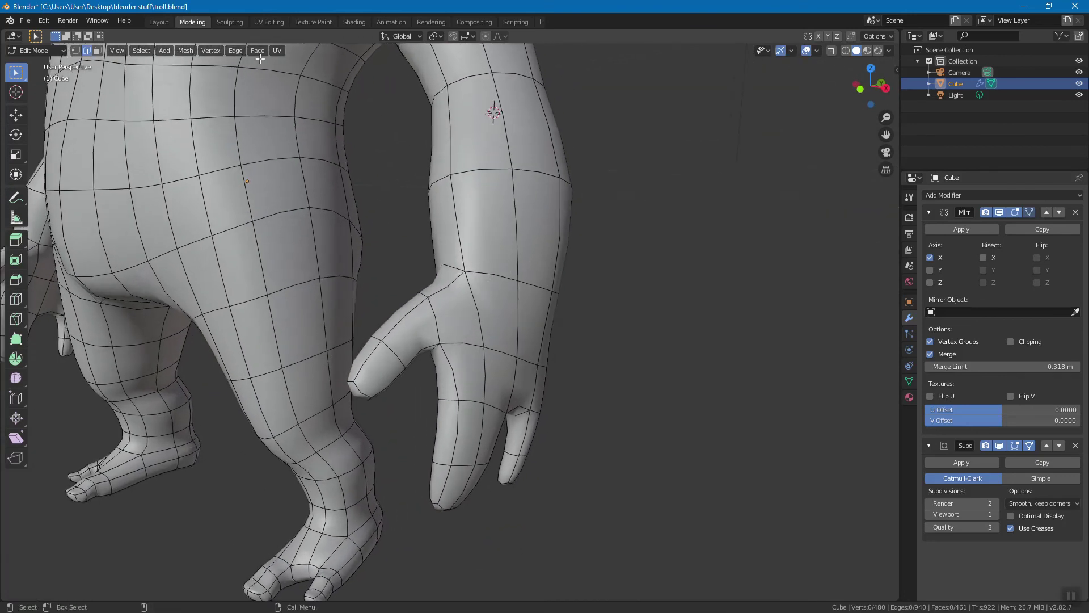
left_click(256, 51)
mouse_move(233, 53)
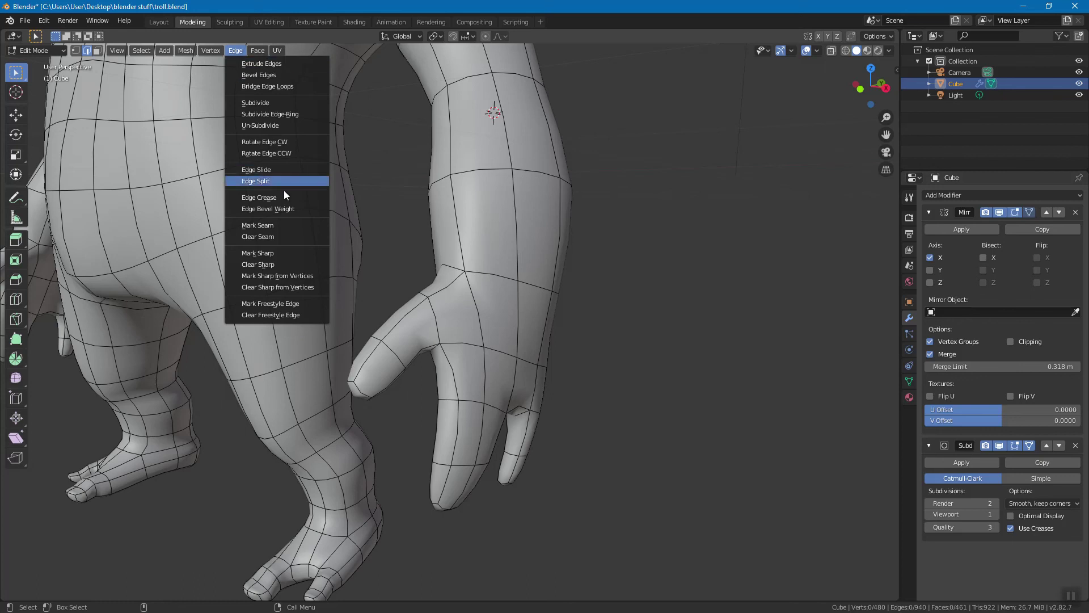
left_click(295, 207)
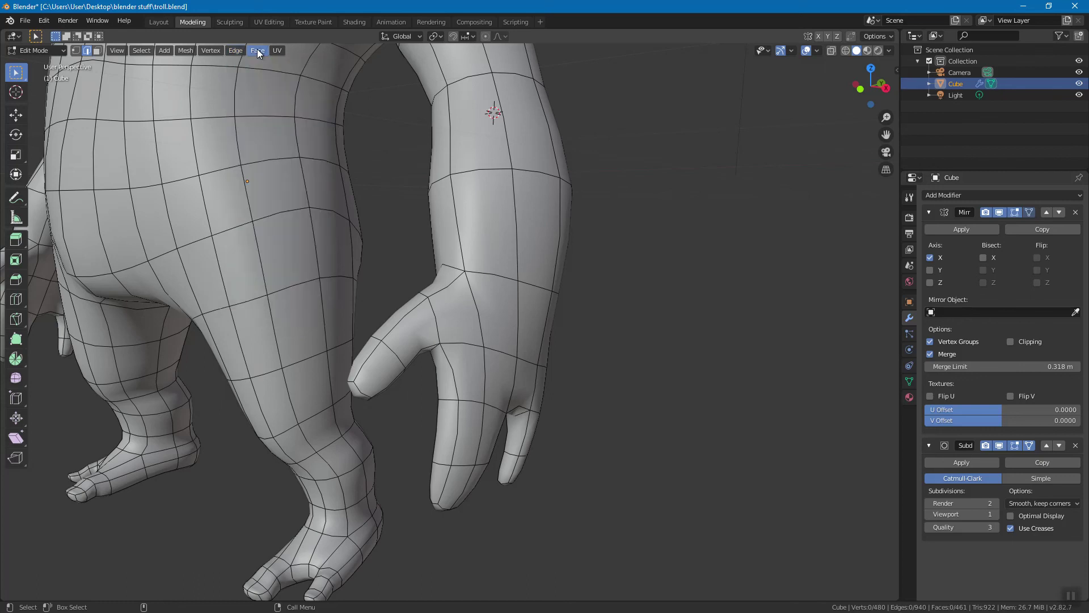
left_click(257, 50)
right_click(672, 228)
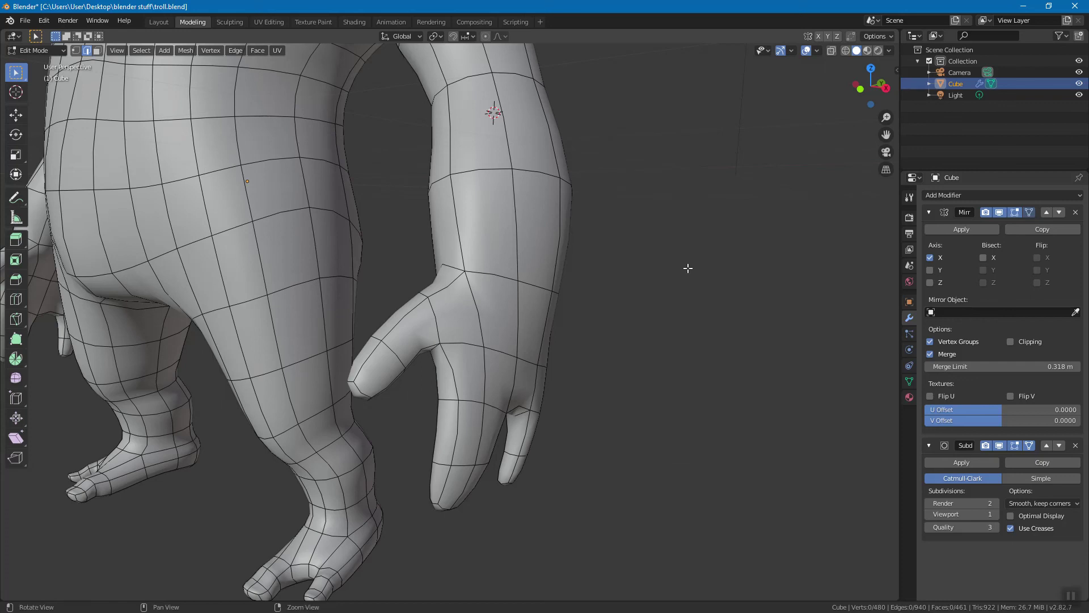
Examine the whole troll from several angles, checking the proportions and shape of its arms, hands, legs and feet
middle_click_drag(688, 267, 483, 278)
scroll(575, 274, "down", 5)
middle_click_drag(620, 282, 614, 308)
scroll(622, 268, "up", 2)
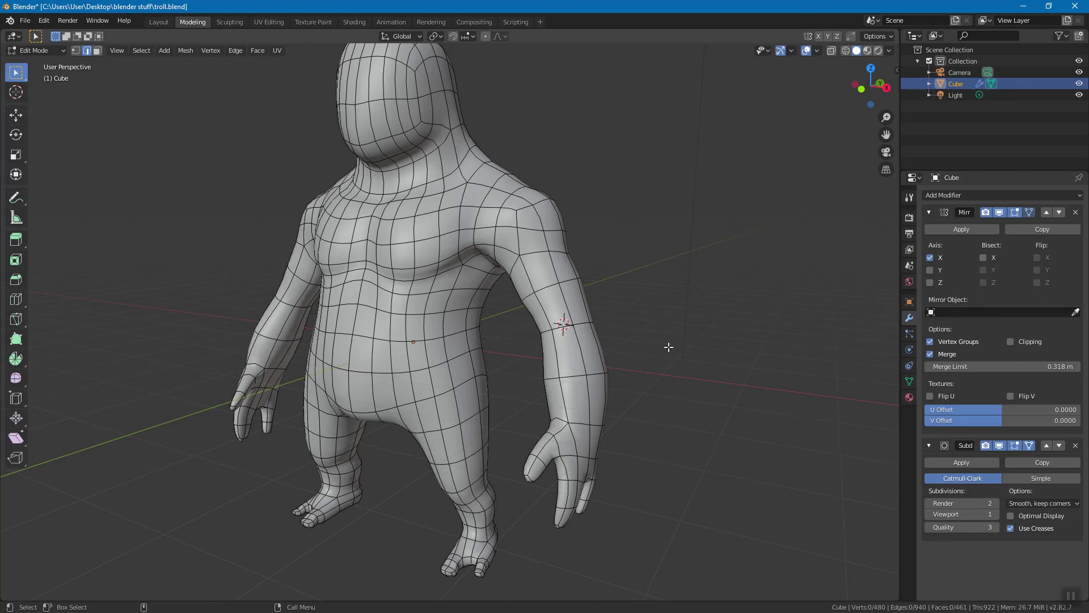
middle_click_drag(656, 436, 353, 464)
middle_click_drag(362, 421, 480, 439)
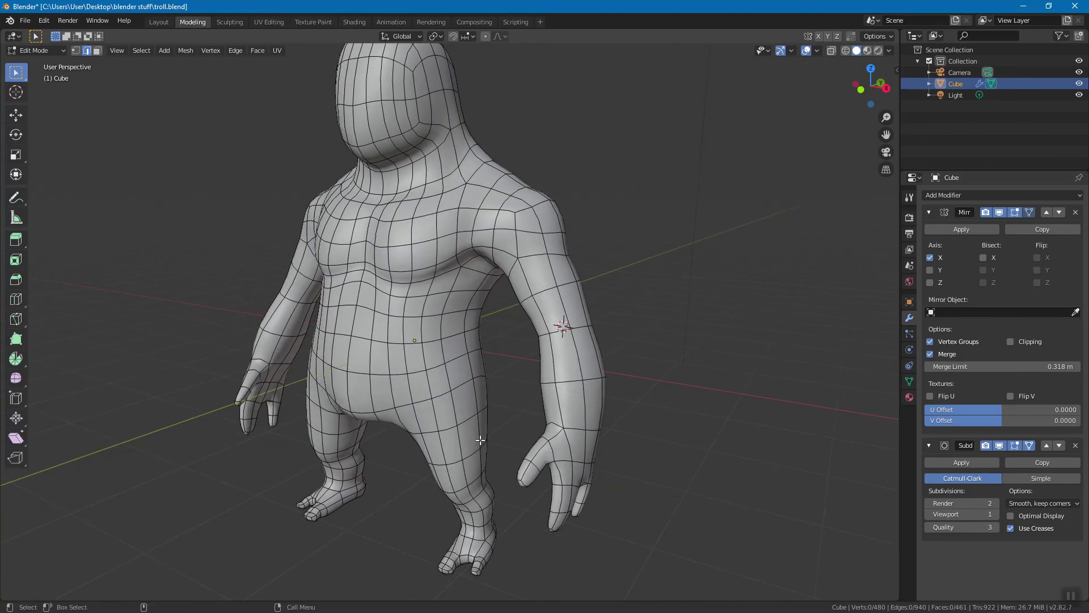
middle_click_drag(456, 354, 486, 343)
middle_click_drag(445, 280, 435, 195)
middle_click_drag(383, 355, 564, 403)
middle_click_drag(612, 457, 644, 393)
scroll(644, 393, "up", 2)
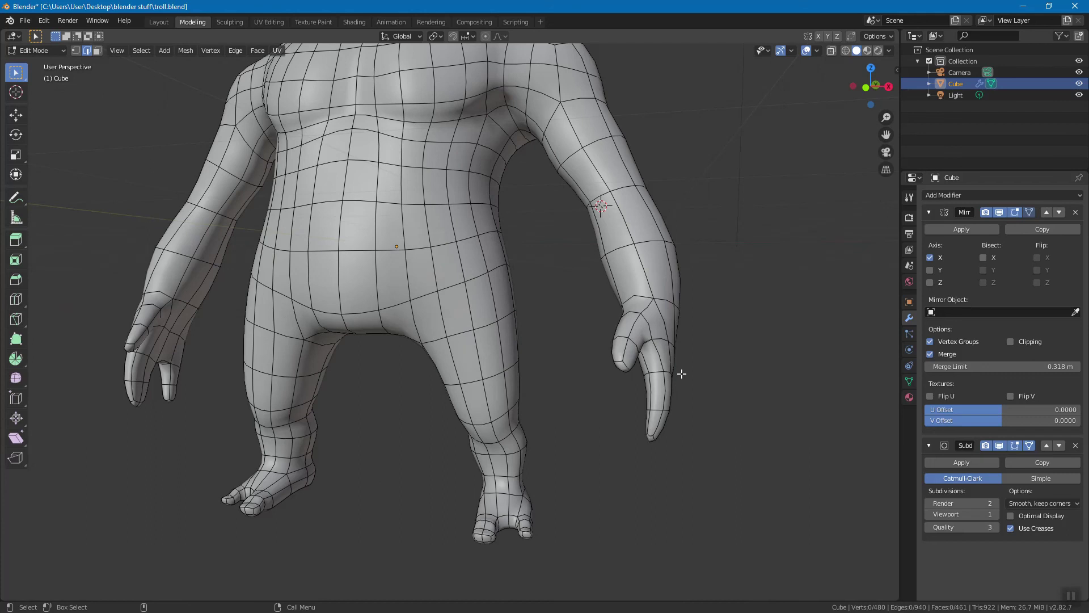
middle_click_drag(603, 393, 632, 384)
scroll(590, 413, "up", 4)
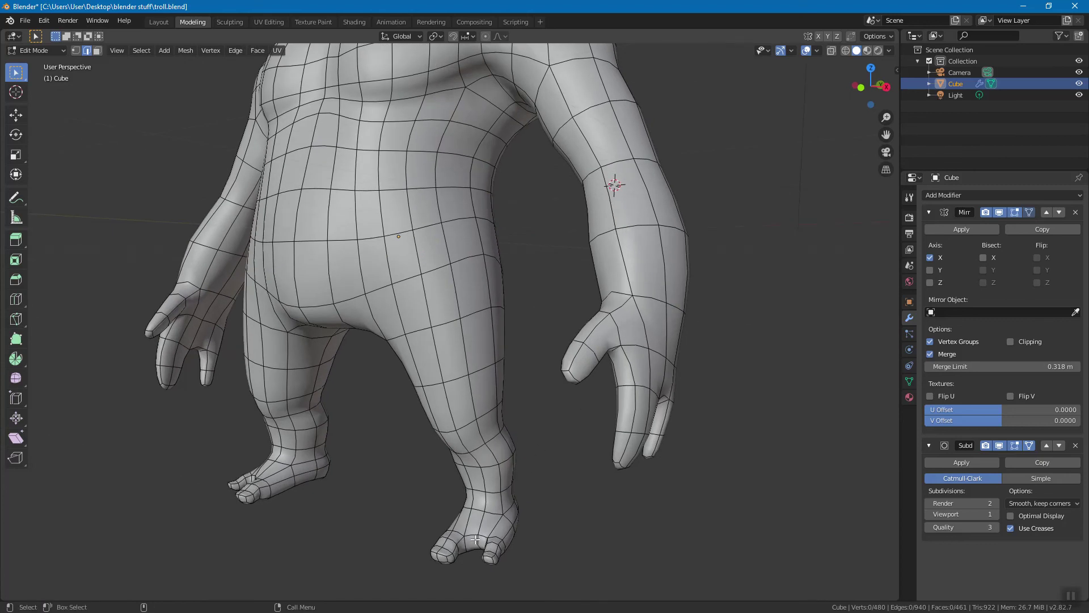
middle_click_drag(566, 363, 646, 341)
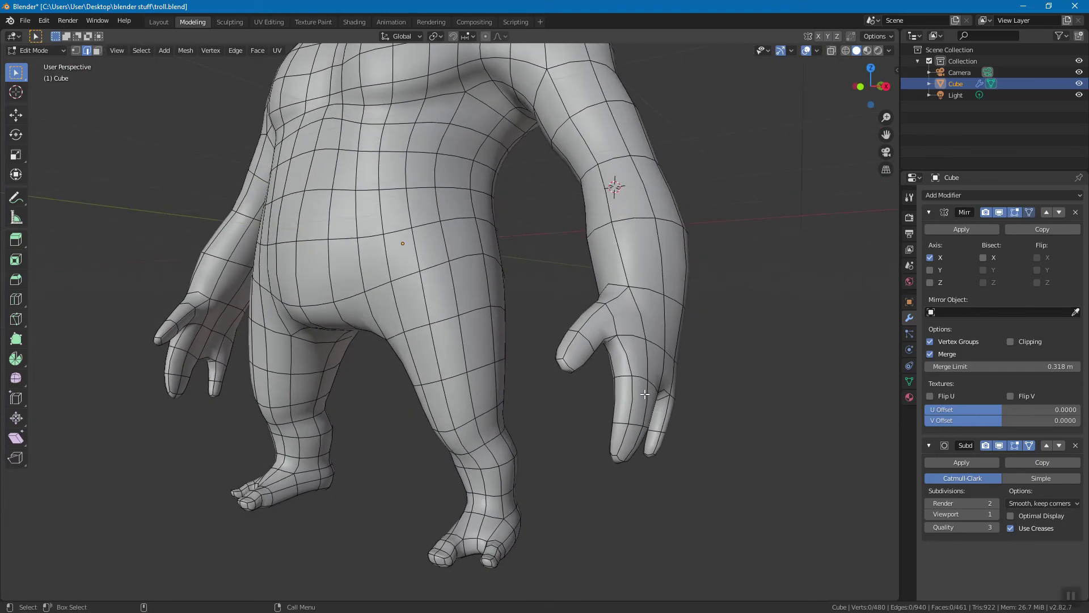